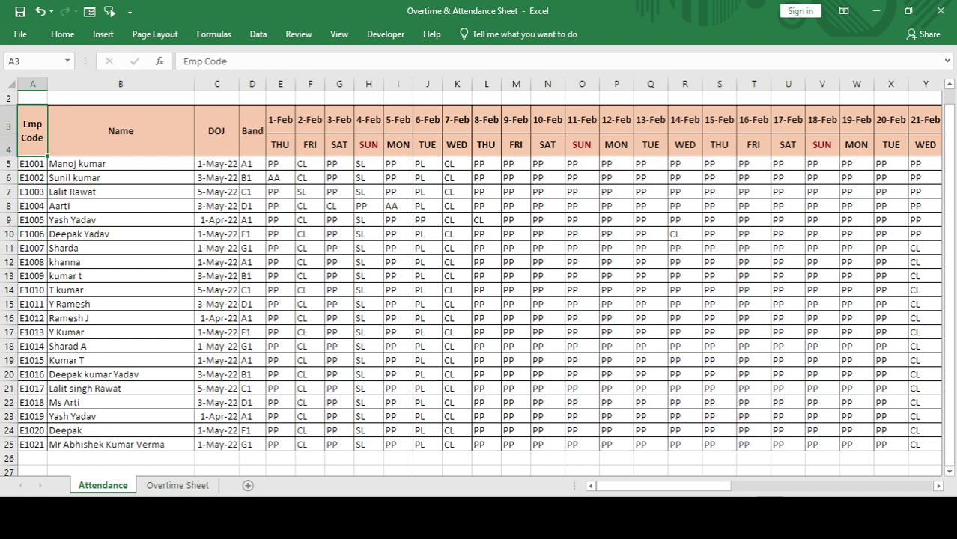
# Switch to the Overtime Sheet and look over its header row and employee columns.
pyautogui.press('Down')
pyautogui.press('Right')
pyautogui.press('Right')
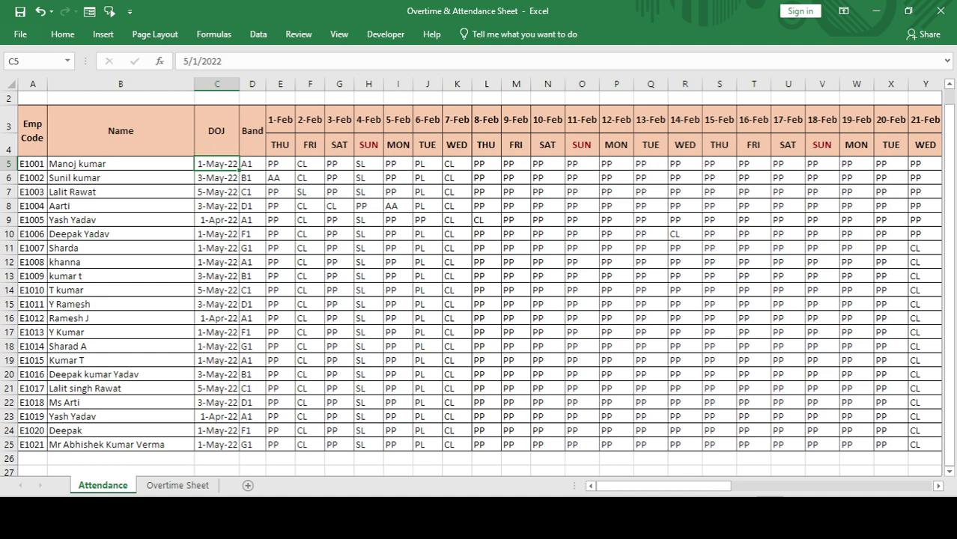
pyautogui.click(178, 485)
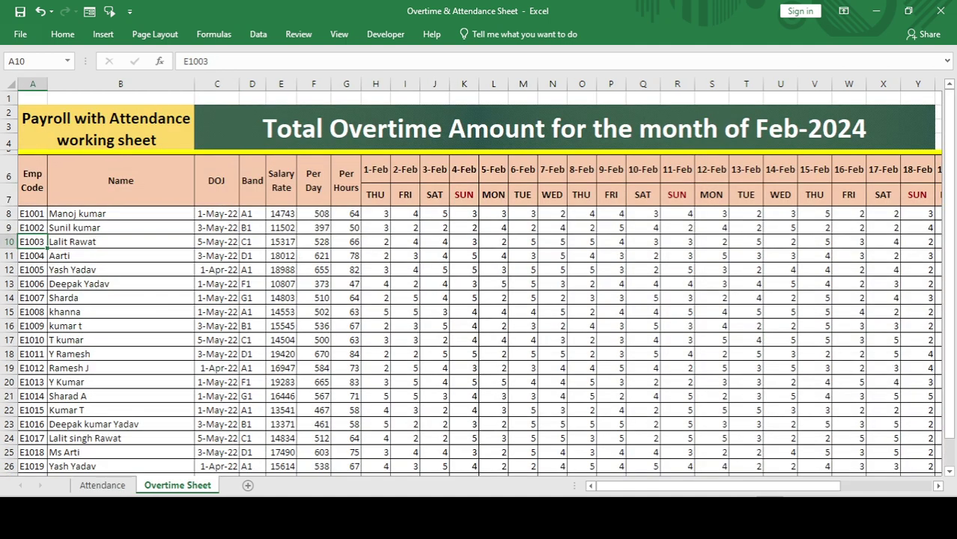
pyautogui.press('Up')
pyautogui.press('Right')
pyautogui.press('Right')
pyautogui.press('Right')
pyautogui.press('Right')
pyautogui.press('Right')
pyautogui.press('Right')
pyautogui.press('Right')
pyautogui.press('Right')
pyautogui.press('Right')
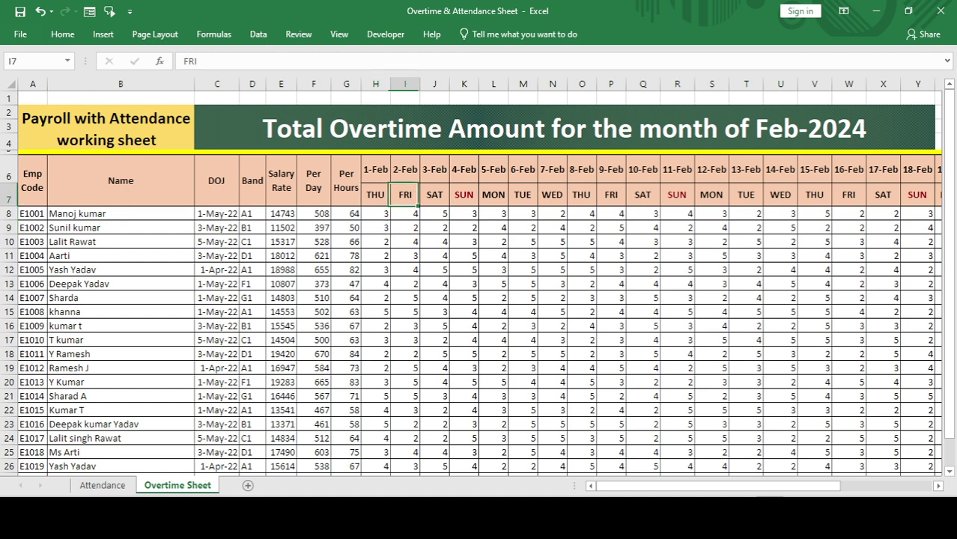
pyautogui.hotkey('ctrl', 'Right')
pyautogui.press('Up')
pyautogui.hotkey('ctrl', 'Left')
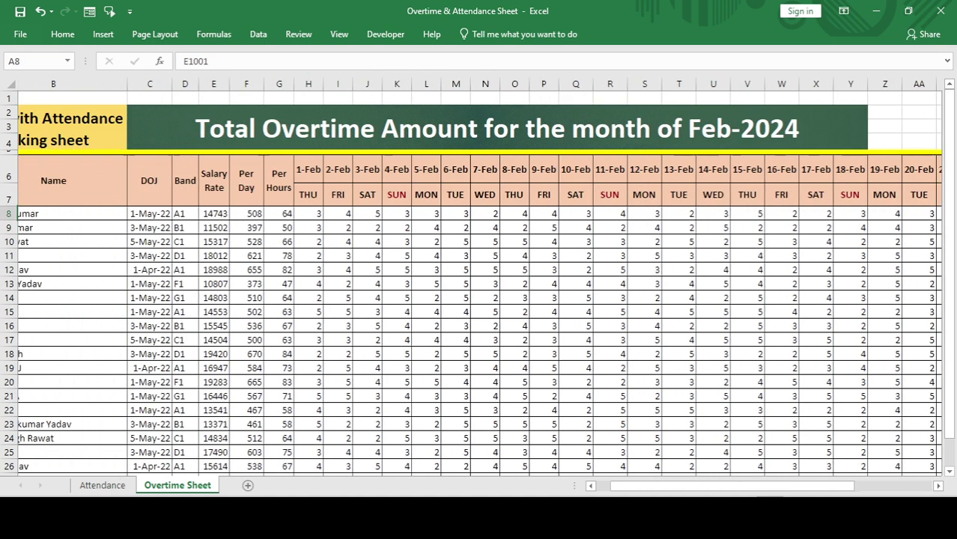
pyautogui.press('Up')
pyautogui.press('Down')
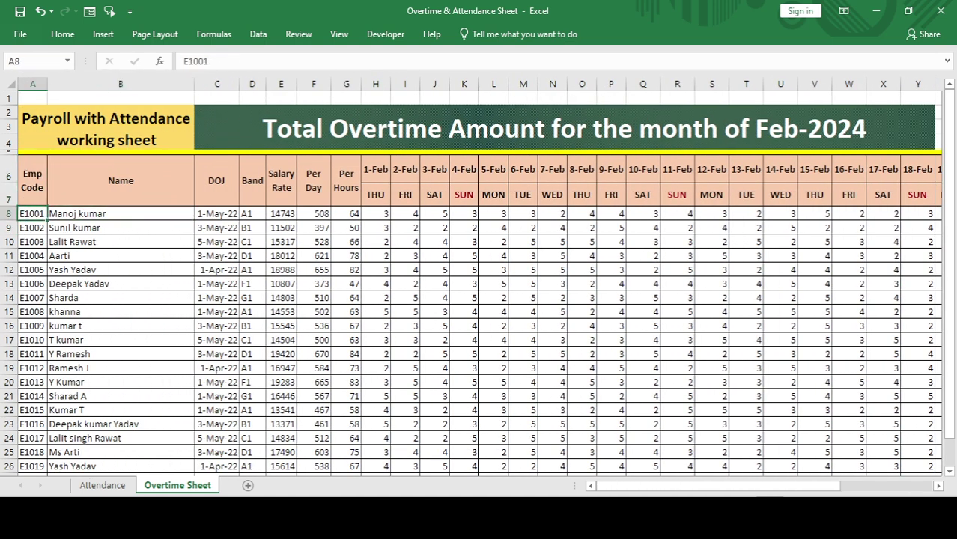
# Review the DOJ, Band and Salary Rate columns of the overtime table.
pyautogui.press('Right')
pyautogui.press('Right')
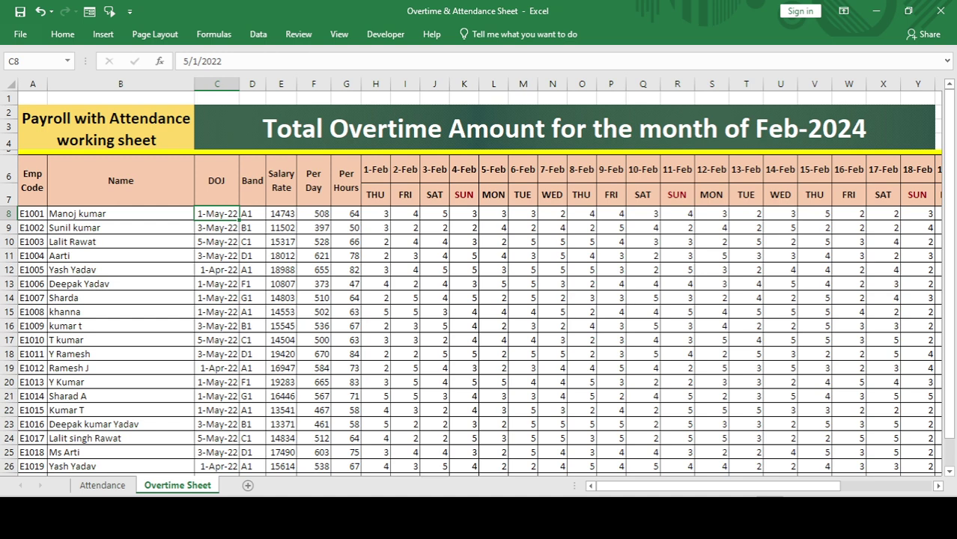
pyautogui.press('Right')
pyautogui.press('Right')
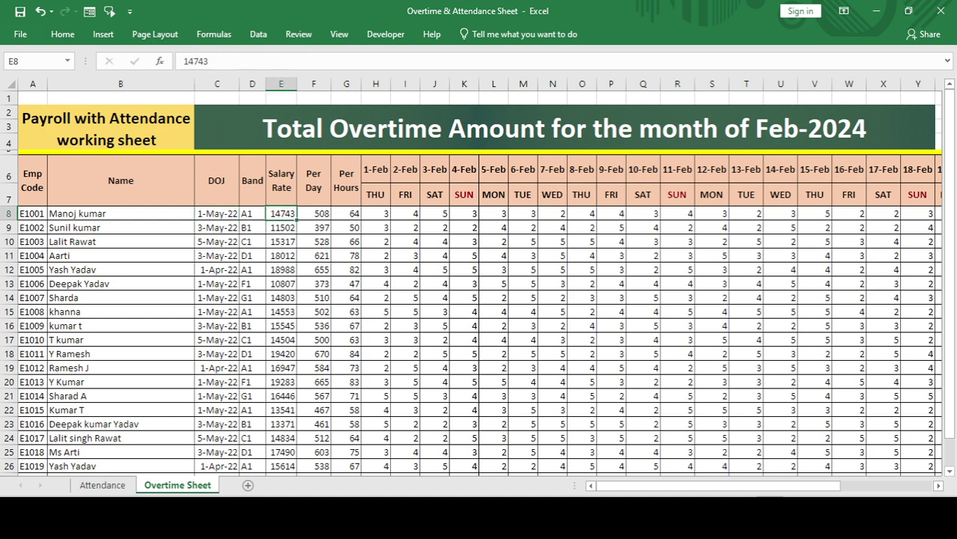
pyautogui.press('Up')
pyautogui.press('Down')
pyautogui.hotkey('ctrl', 'shift', 'Down')
pyautogui.press('Up')
pyautogui.press('Up')
pyautogui.press('Down')
pyautogui.press('Down')
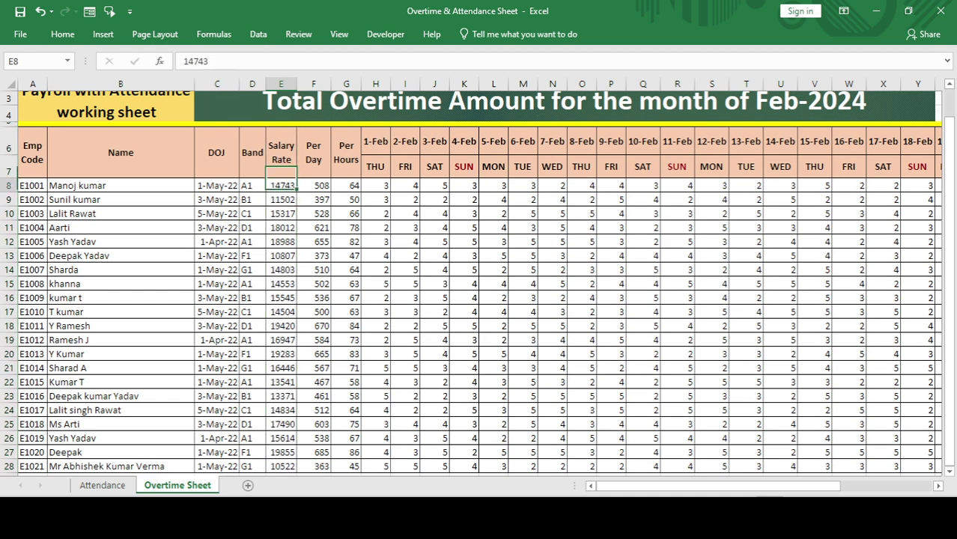
pyautogui.press('Up')
pyautogui.press('Up')
pyautogui.press('Down')
pyautogui.press('Down')
pyautogui.press('Right')
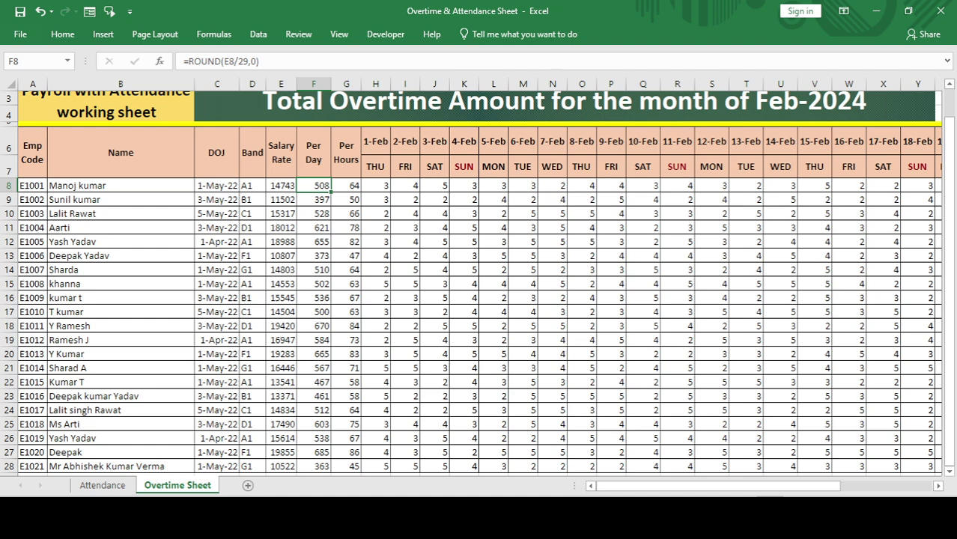
# Inspect the Per Day formula in F8 and the Per Hours formula in G8 without changing them.
pyautogui.press('Up')
pyautogui.press('Up')
pyautogui.press('Up')
pyautogui.press('Up')
pyautogui.press('Down')
pyautogui.press('Down')
pyautogui.press('Down')
pyautogui.press('Down')
pyautogui.press('Down')
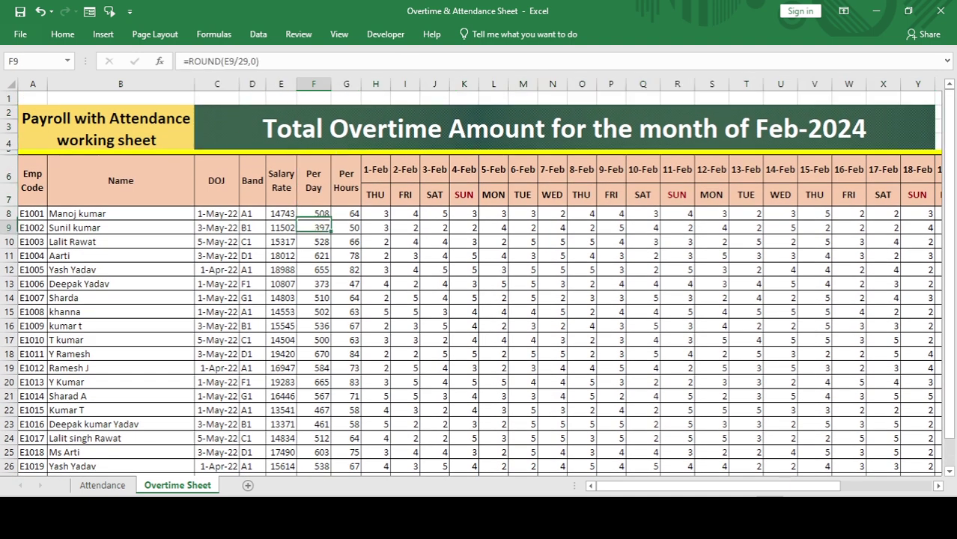
pyautogui.press('Up')
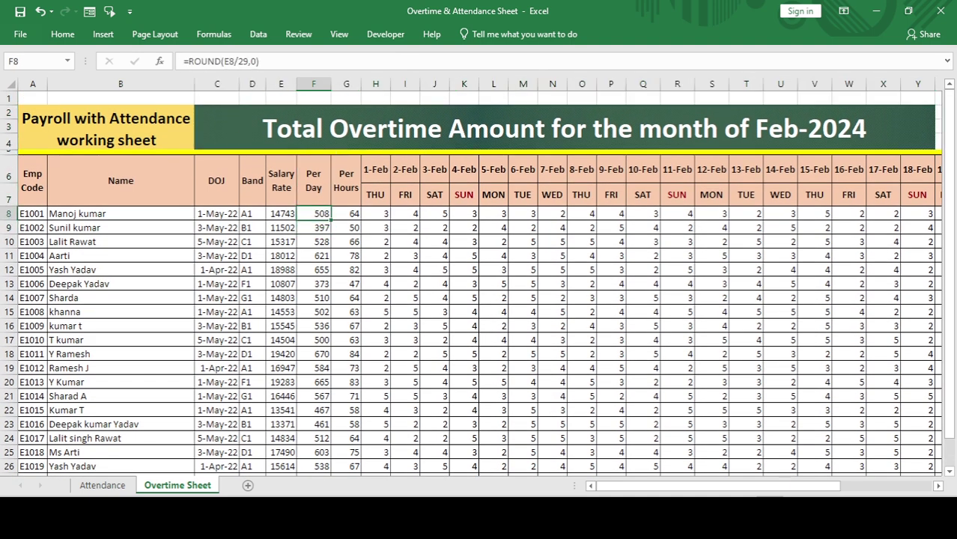
pyautogui.press('F2')
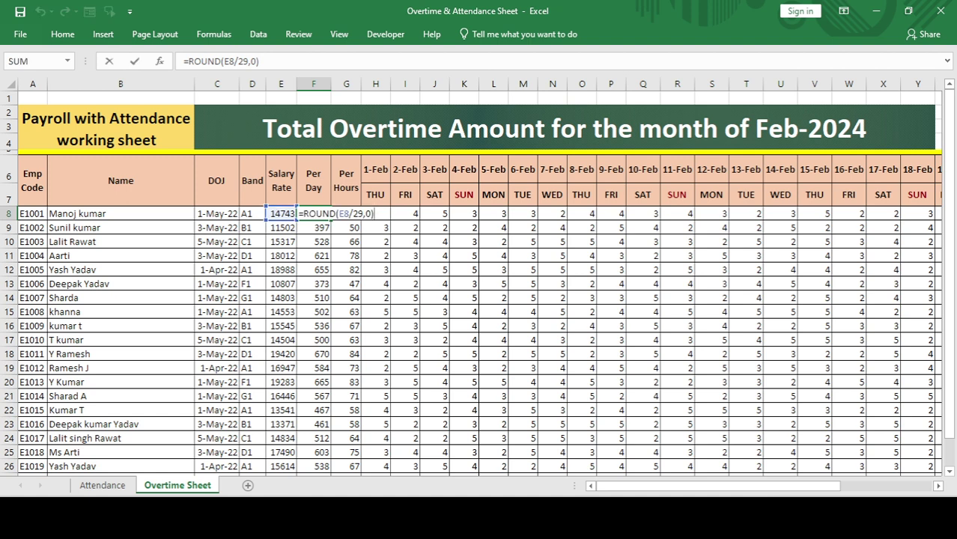
pyautogui.press('Return')
pyautogui.press('Up')
pyautogui.press('Right')
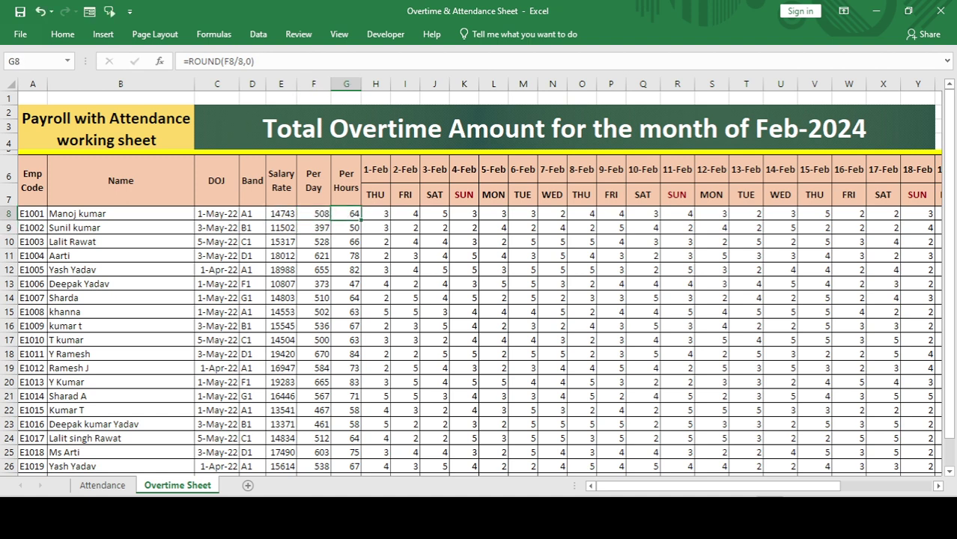
pyautogui.press('F2')
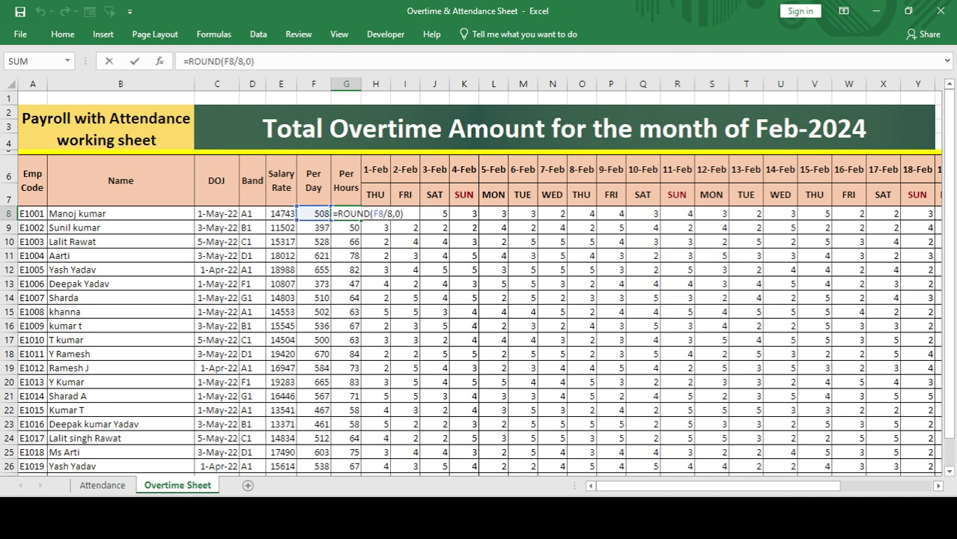
pyautogui.press('Escape')
pyautogui.press('Left')
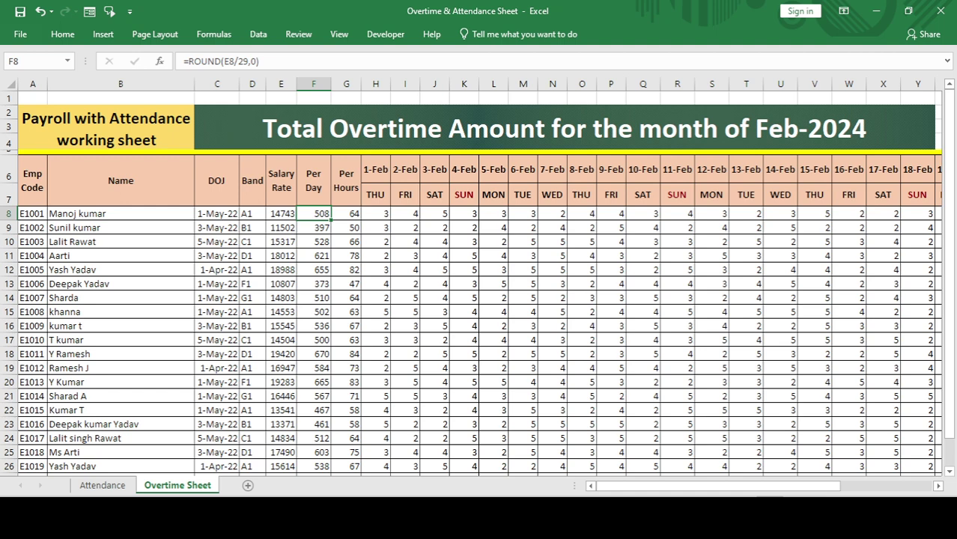
# Look through the first employee's daily overtime hours for the dates from 1-Feb to 28-Feb.
pyautogui.press('Right')
pyautogui.press('Right')
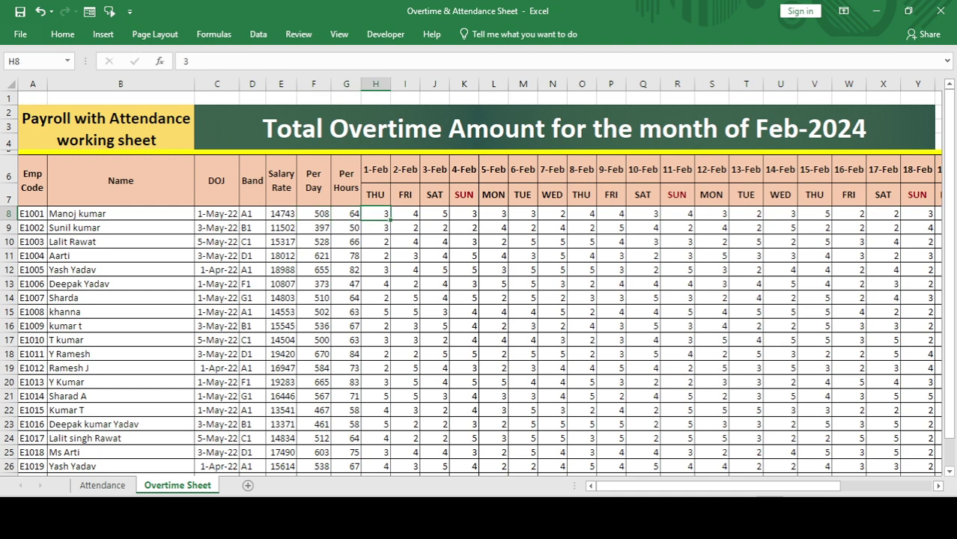
pyautogui.scroll(-1, 479, 300)
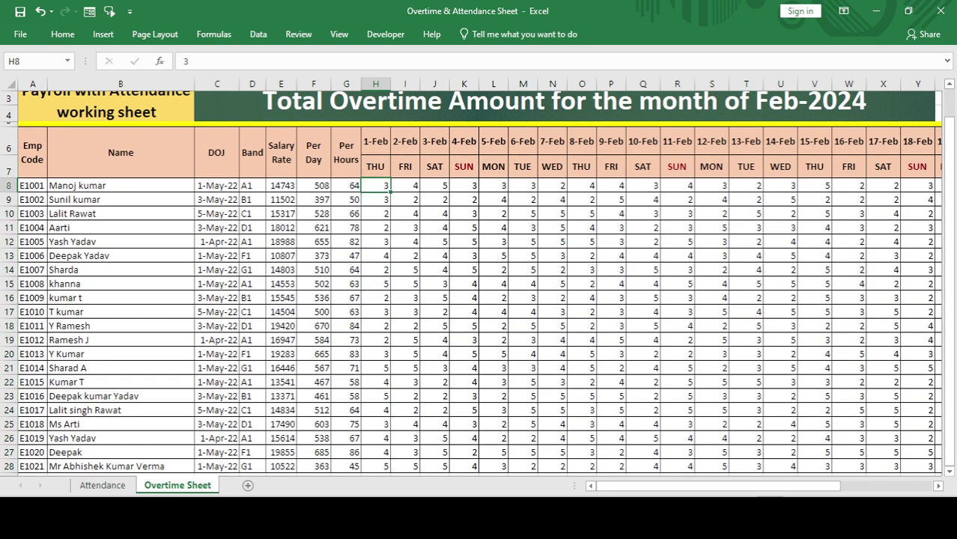
pyautogui.press('Right')
pyautogui.press('Right')
pyautogui.press('Right')
pyautogui.press('Right')
pyautogui.press('Right')
pyautogui.press('Right')
pyautogui.press('Right')
pyautogui.press('Right')
pyautogui.press('Right')
pyautogui.press('Right')
pyautogui.press('Right')
pyautogui.press('Right')
pyautogui.press('Right')
pyautogui.press('Right')
pyautogui.press('Right')
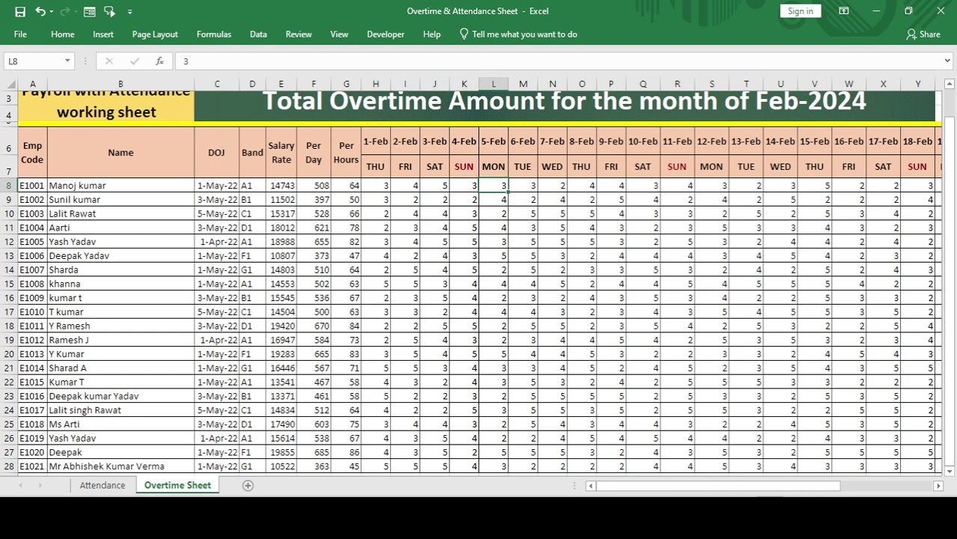
pyautogui.press('Right')
pyautogui.press('Right')
pyautogui.press('Right')
pyautogui.press('Right')
pyautogui.press('Right')
pyautogui.press('Right')
pyautogui.press('Right')
pyautogui.press('Right')
pyautogui.press('Right')
pyautogui.press('Right')
pyautogui.press('Right')
pyautogui.press('Right')
pyautogui.press('Right')
pyautogui.press('Right')
pyautogui.press('Right')
pyautogui.press('Right')
pyautogui.press('Right')
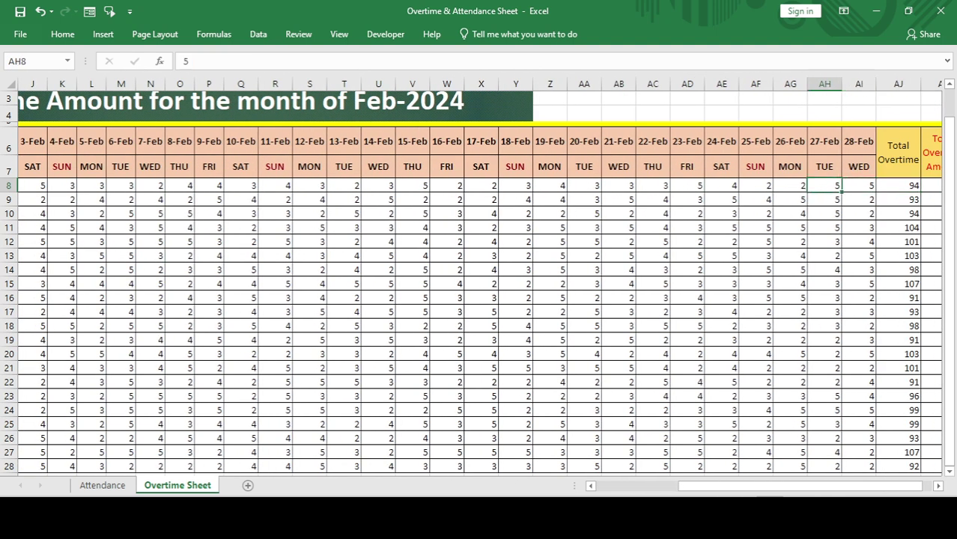
pyautogui.press('Left')
pyautogui.press('Left')
pyautogui.press('Left')
pyautogui.press('Left')
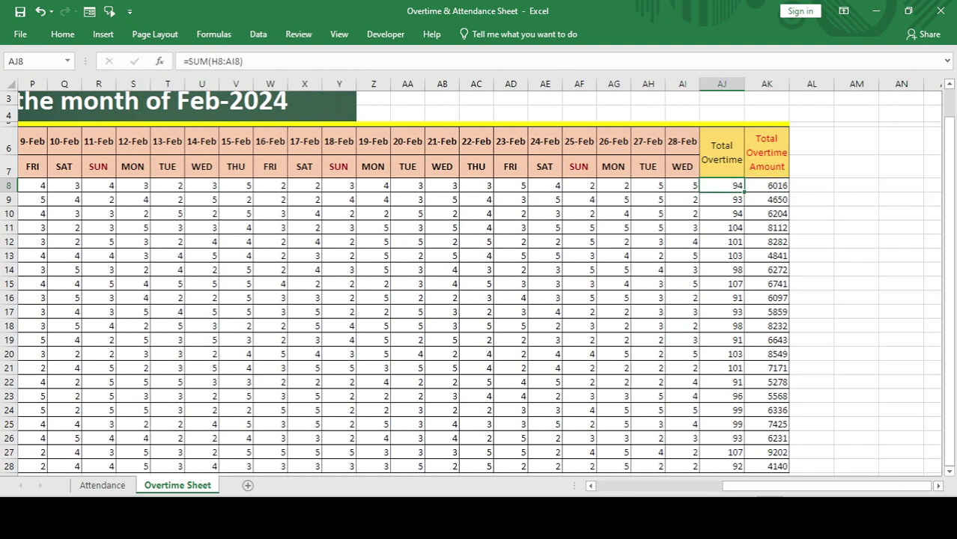
# Inspect the Total Overtime formula in AJ8 and the Total Overtime Amount formula in AK8.
pyautogui.press('Up')
pyautogui.press('Down')
pyautogui.hotkey('ctrl', 'shift', 'Down')
pyautogui.press('Up')
pyautogui.press('Down')
pyautogui.press('Right')
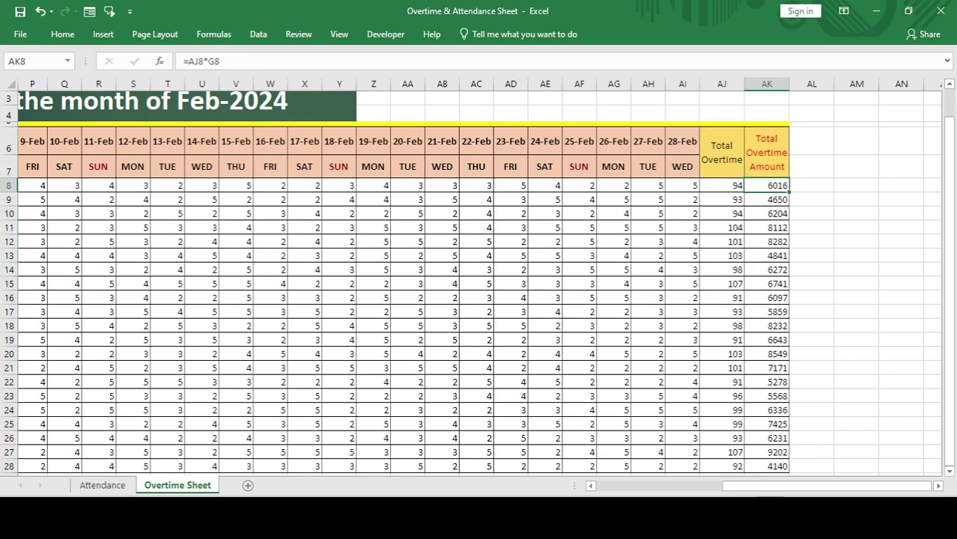
pyautogui.press('F2')
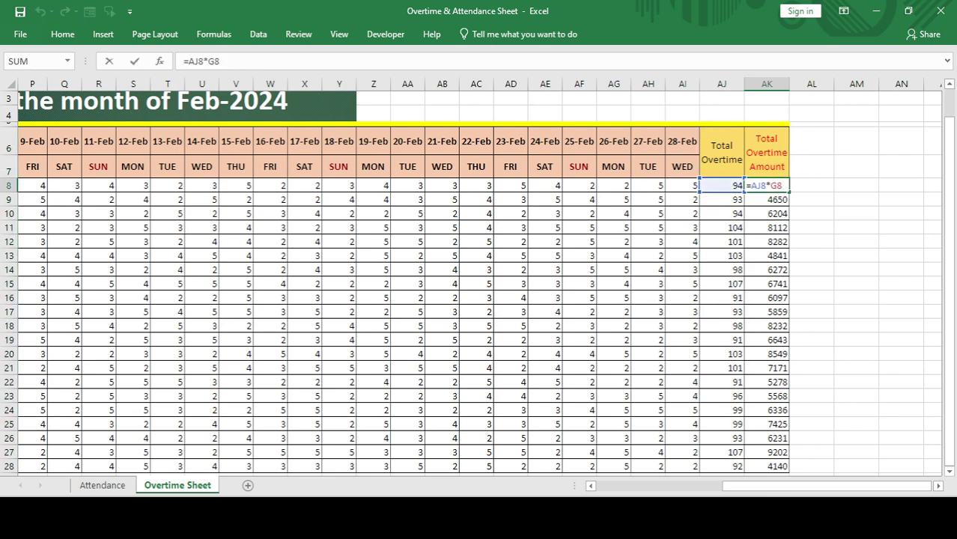
pyautogui.press('Escape')
# Trace the overtime amount in row 8 through its Per Hours rate and Total Overtime cells.
pyautogui.press('Home')
pyautogui.press('Right')
pyautogui.press('Right')
pyautogui.press('Right')
pyautogui.press('Right')
pyautogui.press('Right')
pyautogui.press('Right')
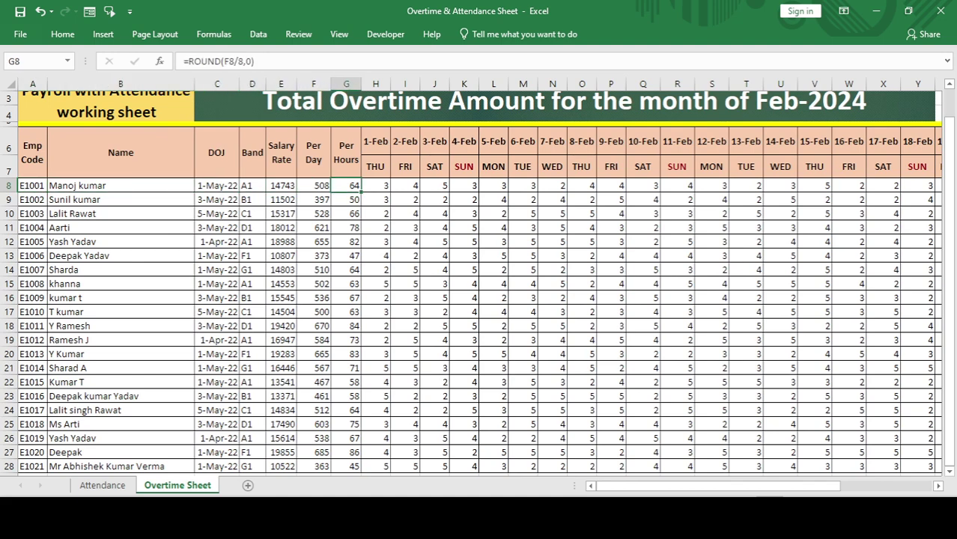
pyautogui.hotkey('ctrl', 'Right')
pyautogui.press('Left')
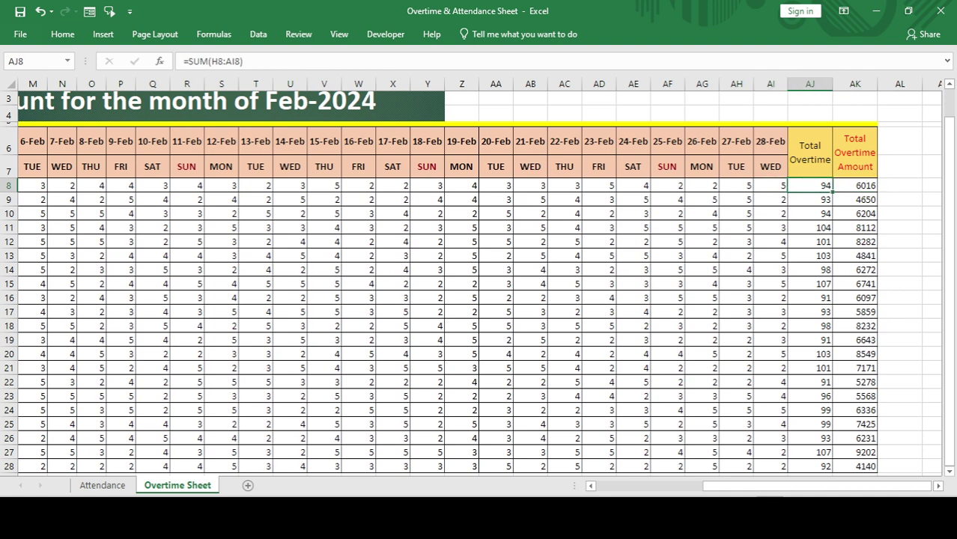
pyautogui.press('Right')
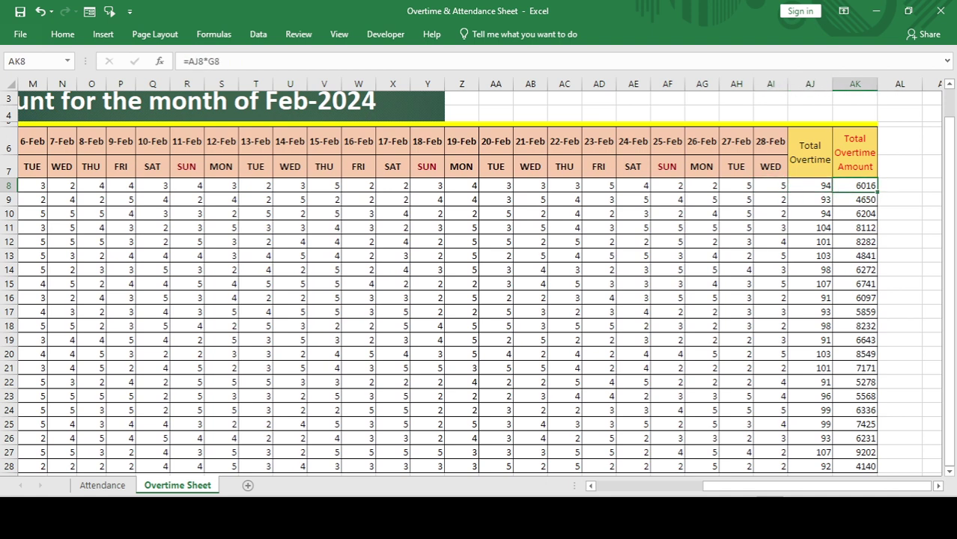
# Switch to the Attendance sheet and look through the first employee's daily attendance codes.
pyautogui.click(102, 486)
pyautogui.hotkey('ctrl', 'Left')
pyautogui.press('Right')
pyautogui.press('Right')
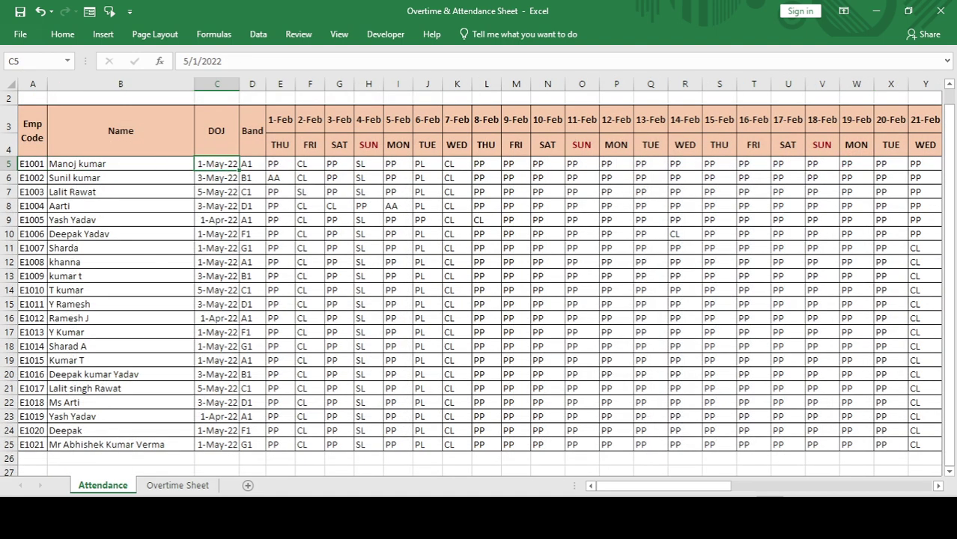
pyautogui.press('Right')
pyautogui.press('Right')
pyautogui.press('Right')
pyautogui.press('Right')
pyautogui.press('Right')
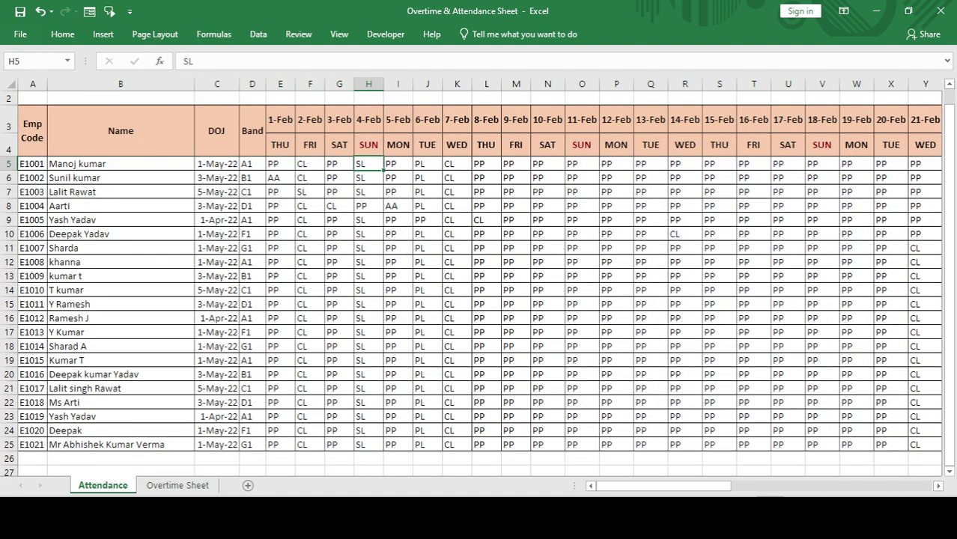
pyautogui.press('Right')
pyautogui.press('Right')
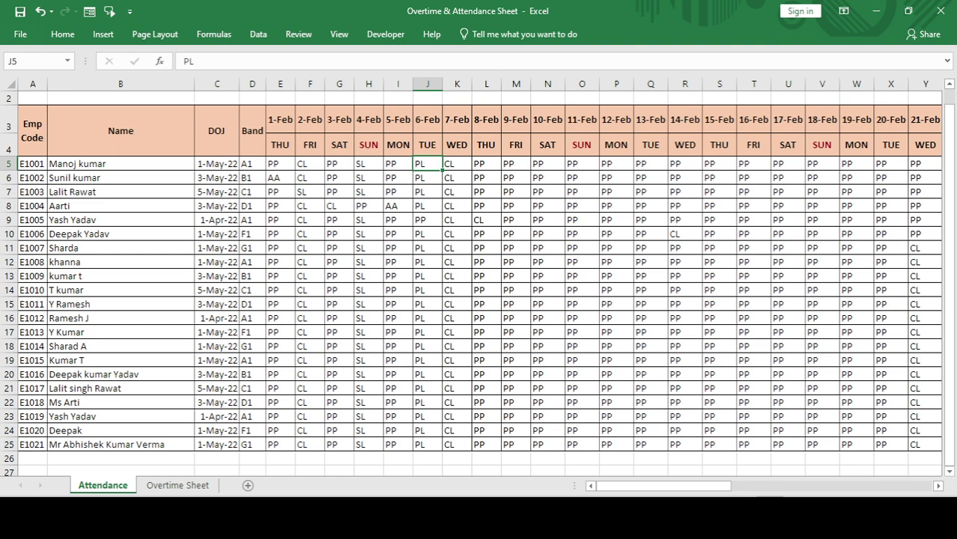
pyautogui.press('Right')
pyautogui.press('Right')
pyautogui.press('Right')
# Examine the first employee's Net Payable, Monthly Gross Salary and Earning Salary cells in row 5.
pyautogui.hotkey('ctrl', 'Right')
pyautogui.press('Left')
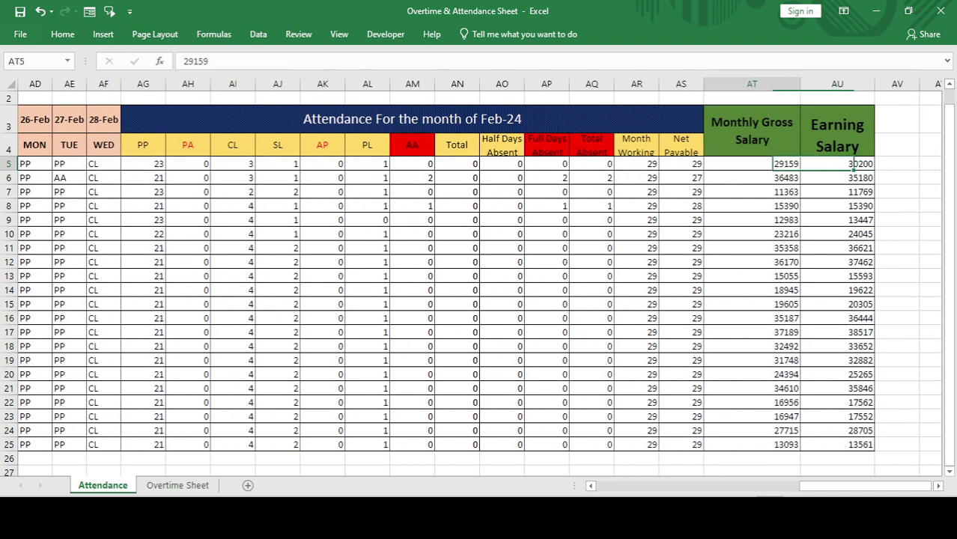
pyautogui.press('Left')
pyautogui.press('Left')
pyautogui.press('Right')
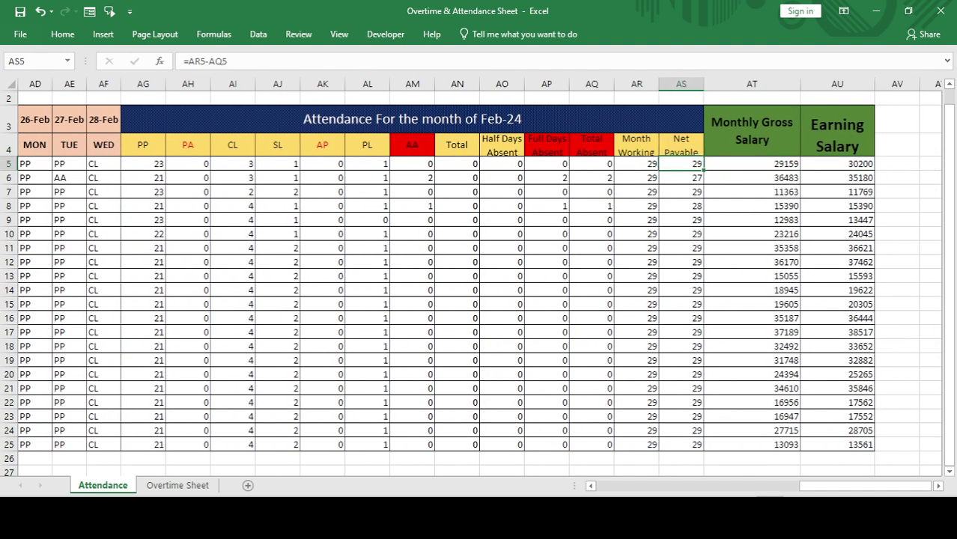
pyautogui.press('Right')
pyautogui.press('Right')
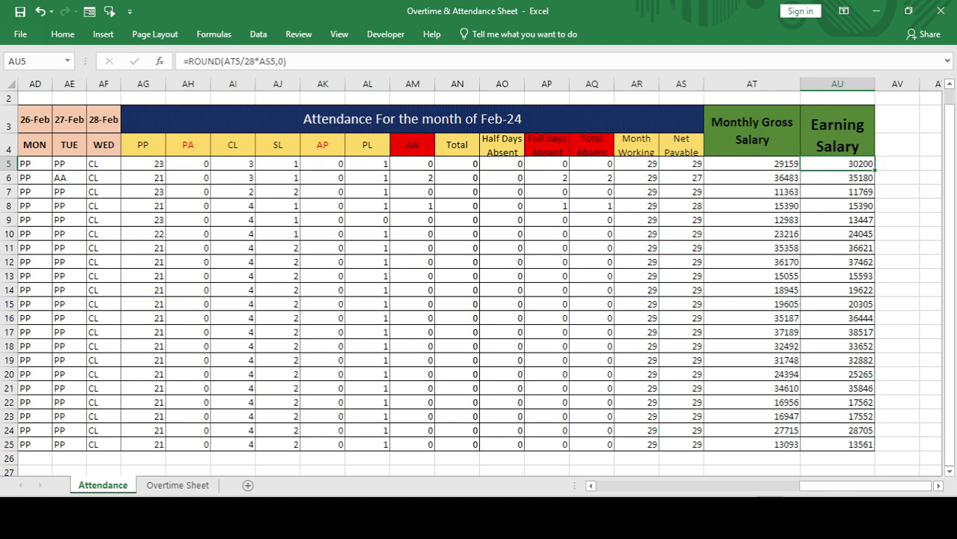
# Change the Earning Salary formula in AU5 to =ROUND(AT5/29*AS5,0) and fill it down to row 25.
pyautogui.press('F2')
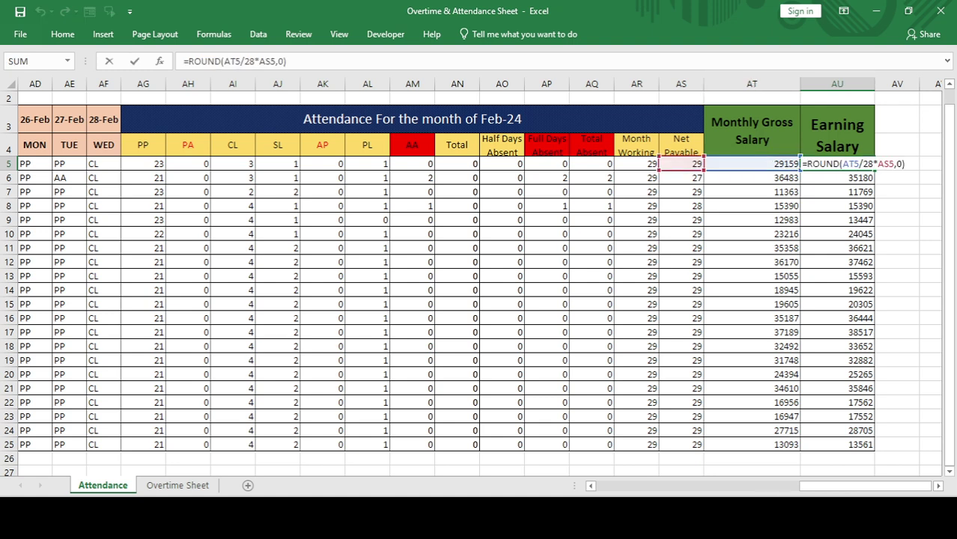
pyautogui.press('Left')
pyautogui.press('Left')
pyautogui.press('Left')
pyautogui.press('Left')
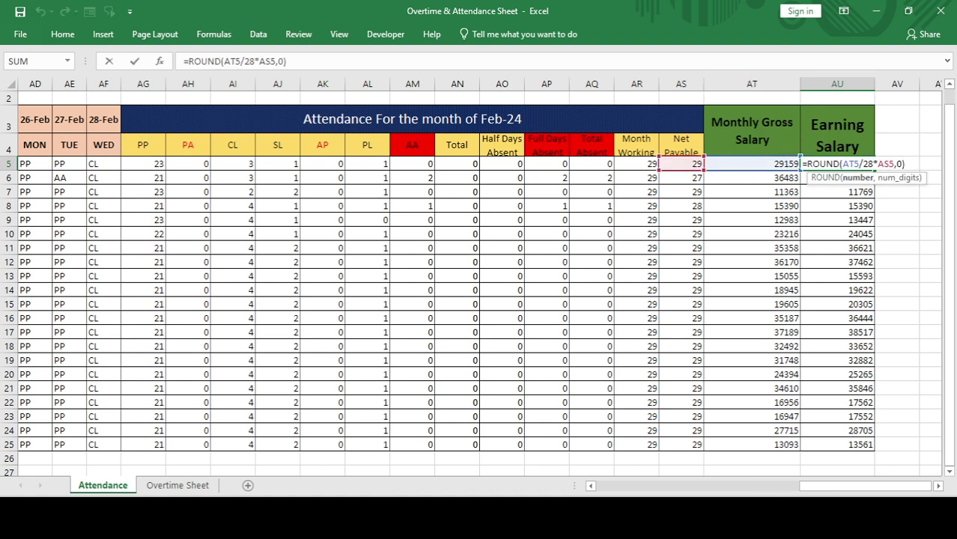
pyautogui.press('BackSpace')
pyautogui.write('9')
pyautogui.hotkey('ctrl', 'Return')
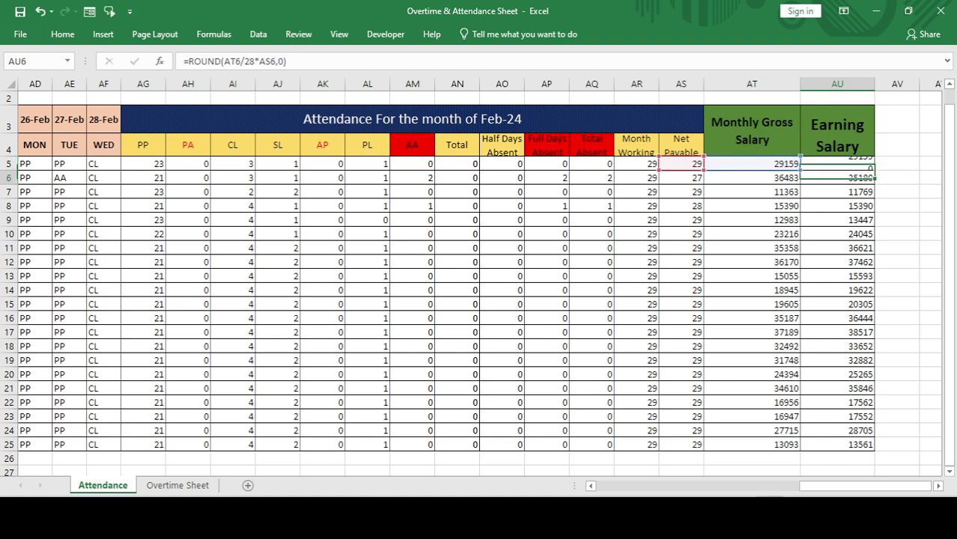
pyautogui.hotkey('ctrl', 'shift', 'Down')
pyautogui.hotkey('ctrl', 'd')
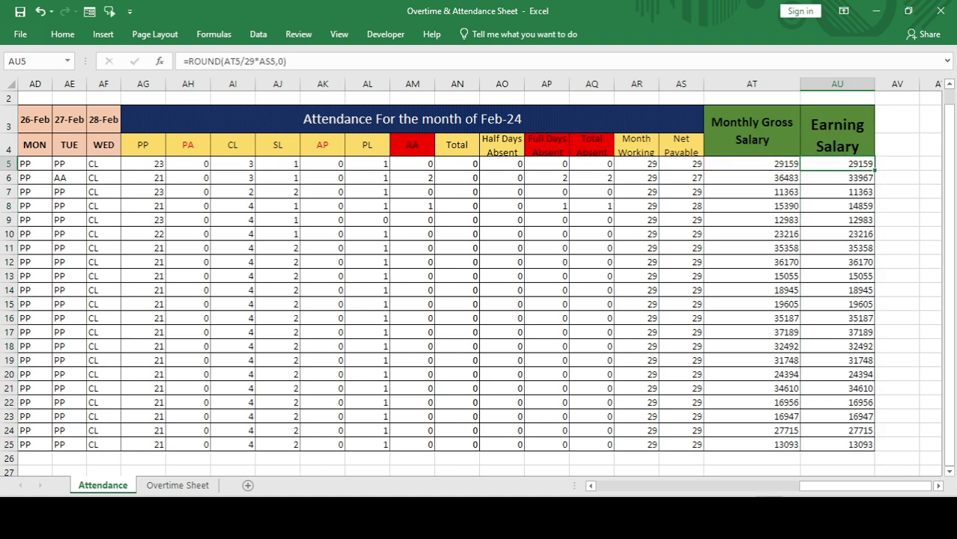
# Review the Earning Salary formula in AU5 and the Net Payable formula in AS5, and return to the first employee's code in A5.
pyautogui.press('F2')
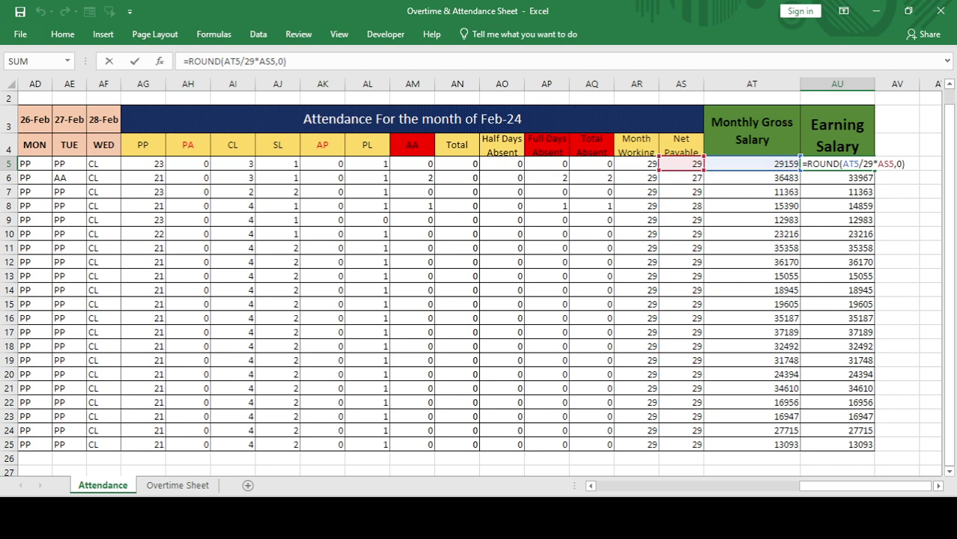
pyautogui.press('Escape')
pyautogui.press('Left')
pyautogui.press('Left')
pyautogui.press('Left')
pyautogui.press('Up')
pyautogui.press('Right')
pyautogui.press('Down')
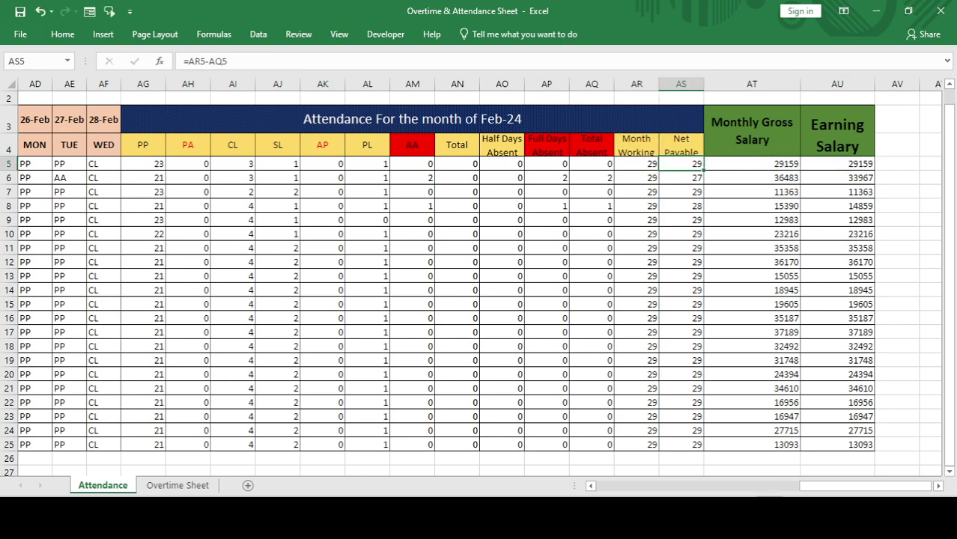
pyautogui.press('Right')
pyautogui.press('Right')
pyautogui.press('Right')
pyautogui.press('Home')
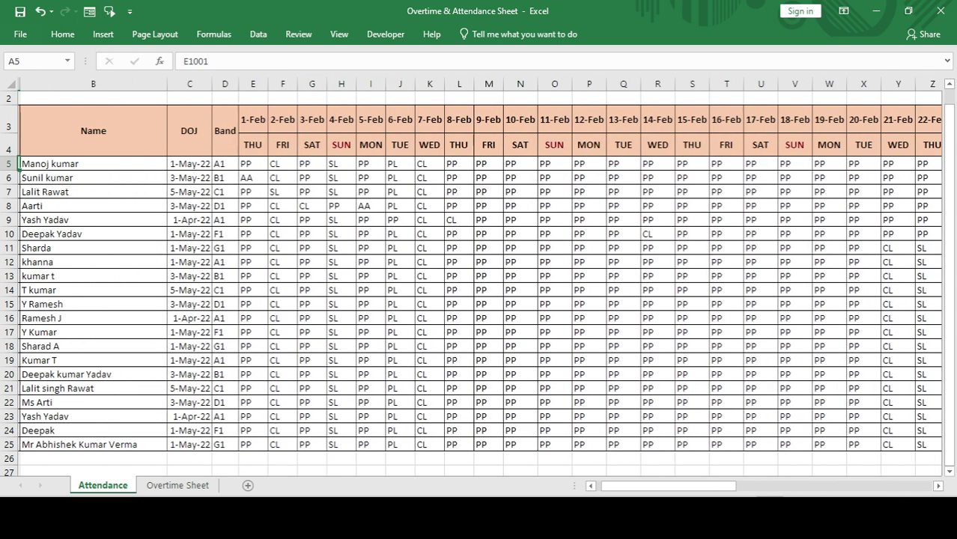
pyautogui.press('Up')
pyautogui.press('Down')
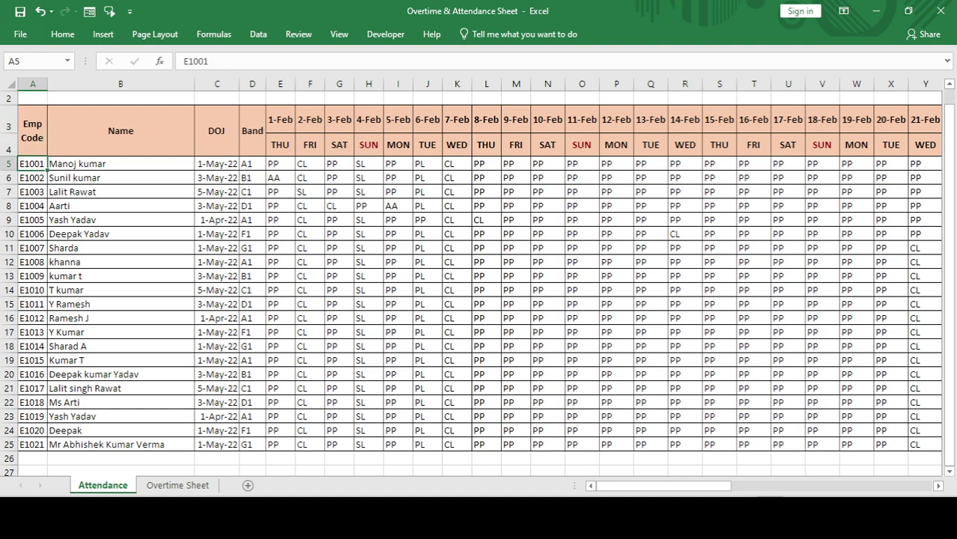
# Switch to the blank workbook Book1 and enter the header "Emp Code" in A3.
pyautogui.hotkey('alt', 'Tab')
pyautogui.press('Down')
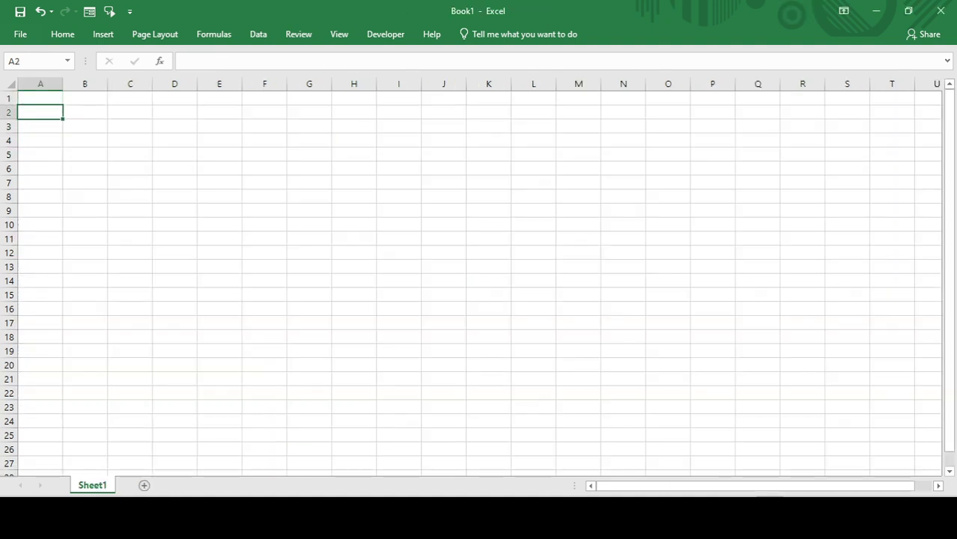
pyautogui.press('Down')
pyautogui.hotkey('alt', 'Tab')
pyautogui.hotkey('alt', 'Tab')
pyautogui.write('EMpC')
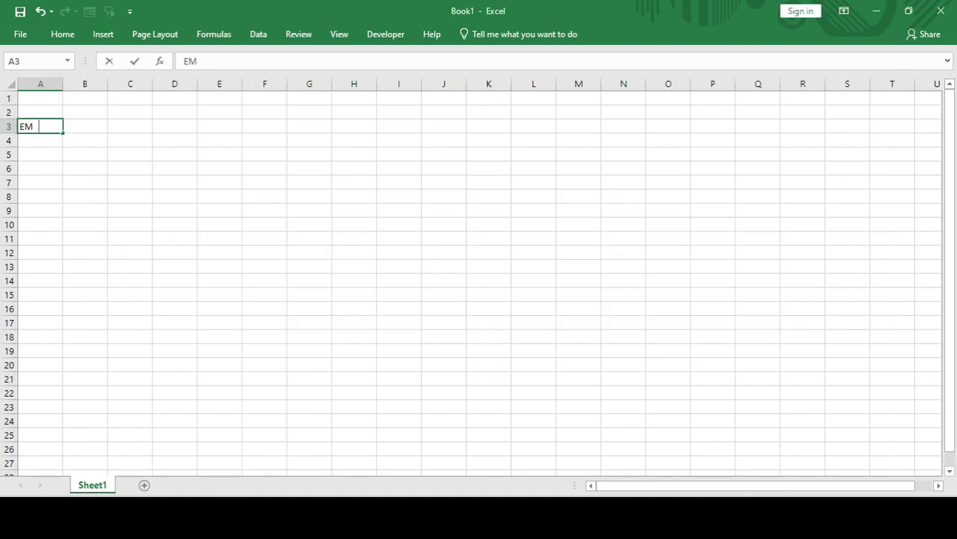
pyautogui.press('BackSpace')
pyautogui.press('BackSpace')
pyautogui.press('BackSpace')
pyautogui.write('mp Code')
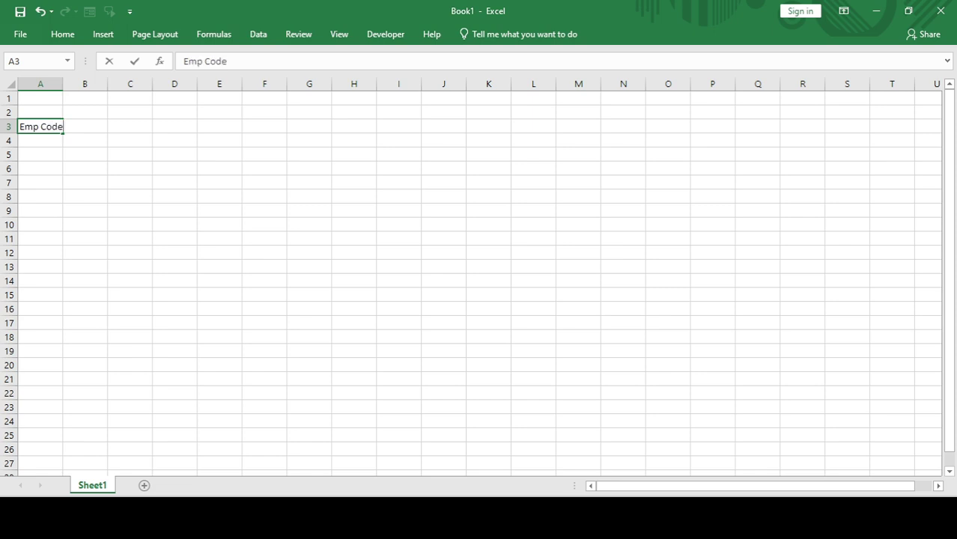
pyautogui.press('Tab')
# Enter the headers "Employee Name" in B3 and "Designaiton" in C3.
pyautogui.write('Employee')
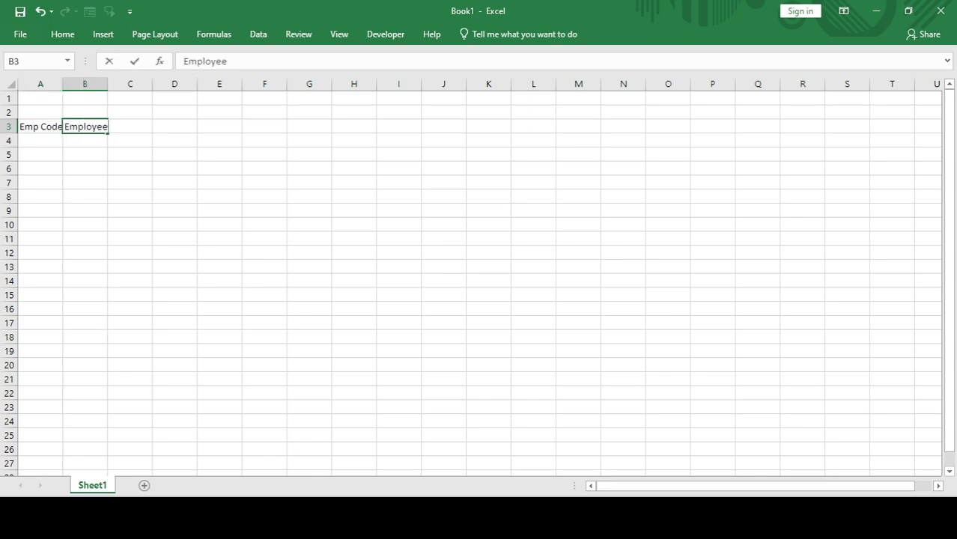
pyautogui.write(' Name')
pyautogui.press('Tab')
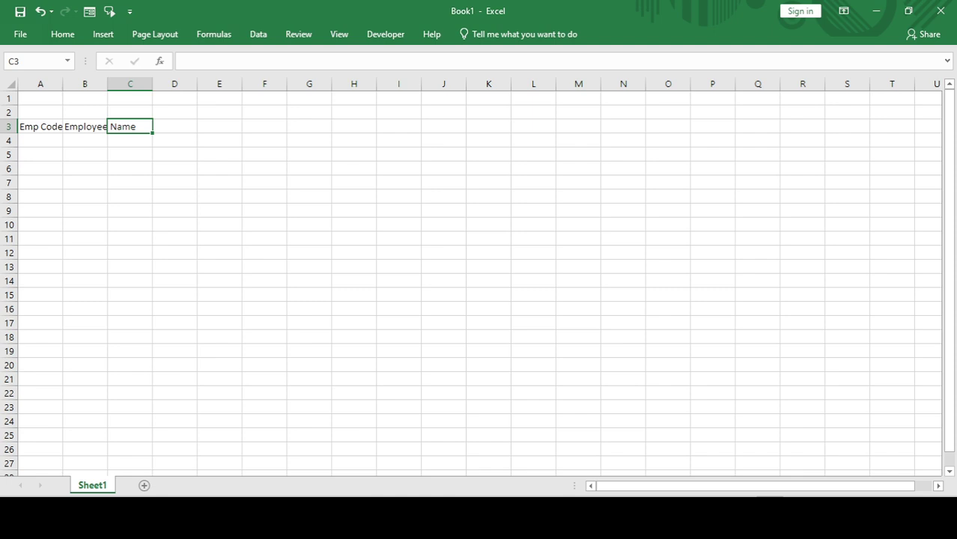
pyautogui.write('Ban')
pyautogui.press('BackSpace')
pyautogui.press('BackSpace')
pyautogui.press('BackSpace')
pyautogui.write('De')
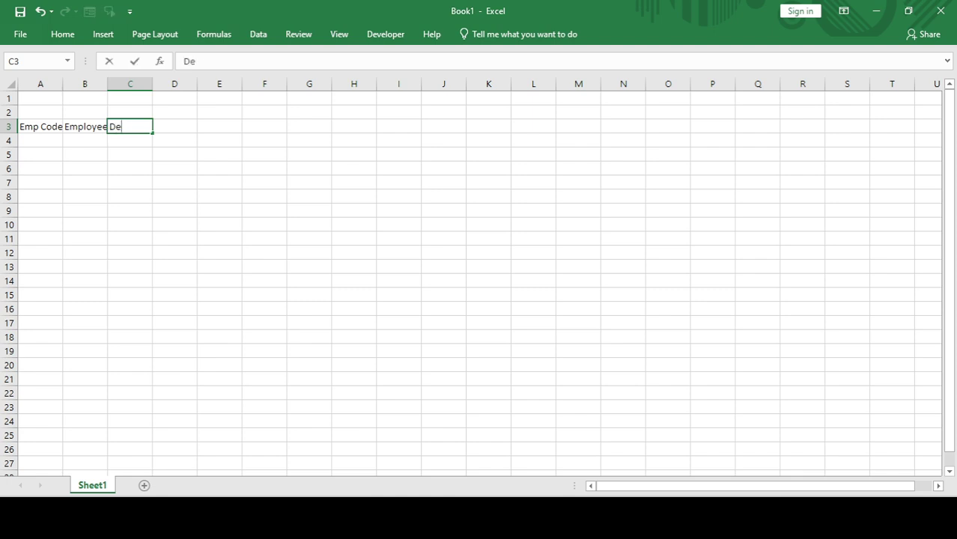
pyautogui.write('sgi')
pyautogui.press('BackSpace')
pyautogui.write('ignaiton')
pyautogui.press('Return')
pyautogui.press('Up')
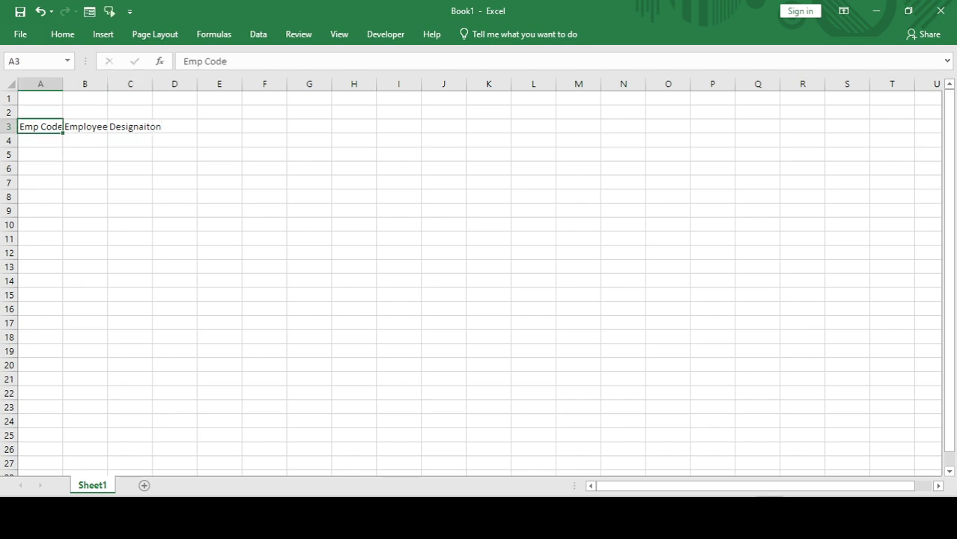
# Switch to the Overtime & Attendance Sheet workbook and copy all employee codes and names from A5:B25 of the Attendance sheet.
pyautogui.hotkey('shift', 'Right')
pyautogui.hotkey('shift', 'Right')
pyautogui.press('Right')
pyautogui.press('Right')
pyautogui.press('Right')
pyautogui.press('Right')
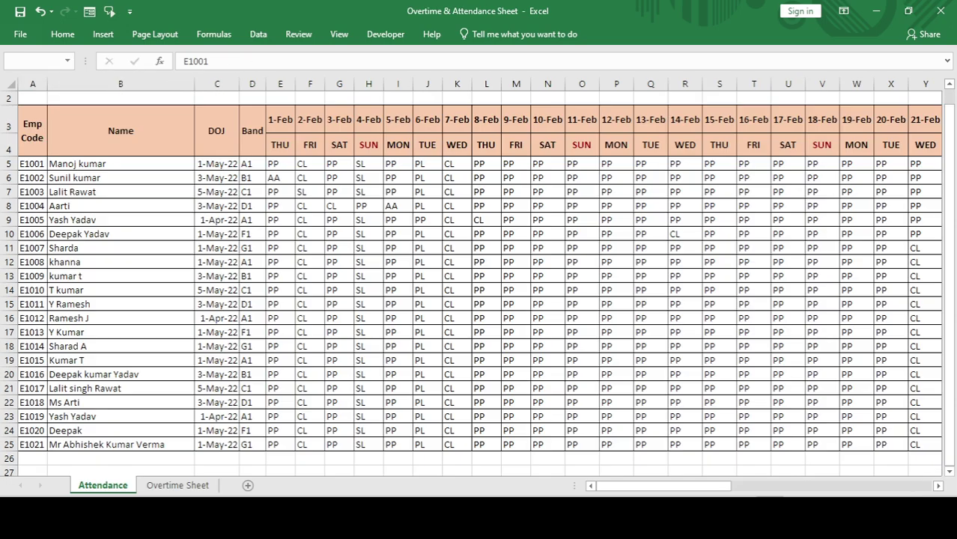
pyautogui.press('Right')
pyautogui.click(32, 130)
pyautogui.press('Down')
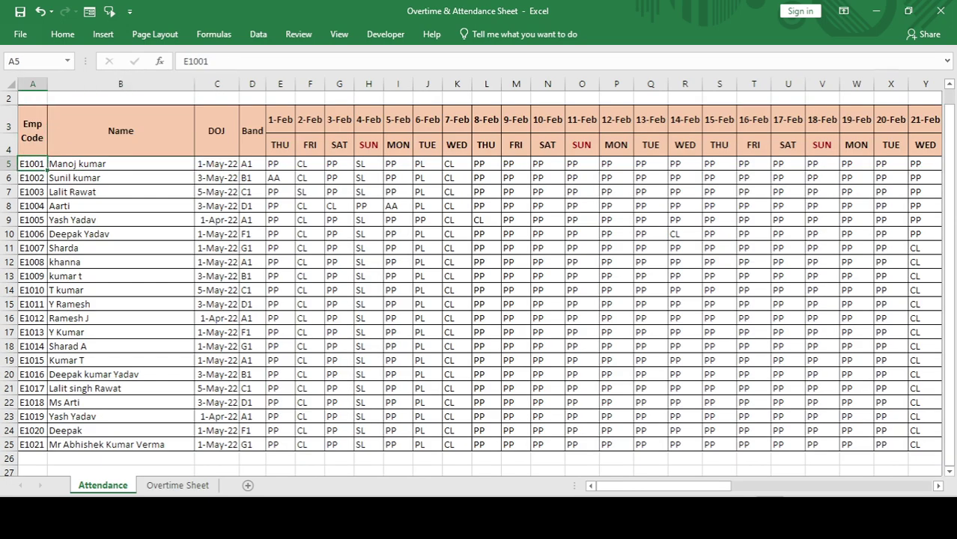
pyautogui.hotkey('shift', 'Right')
pyautogui.hotkey('shift', 'Right')
pyautogui.hotkey('shift', 'Left')
pyautogui.hotkey('ctrl', 'shift', 'Down')
pyautogui.hotkey('ctrl', 'c')
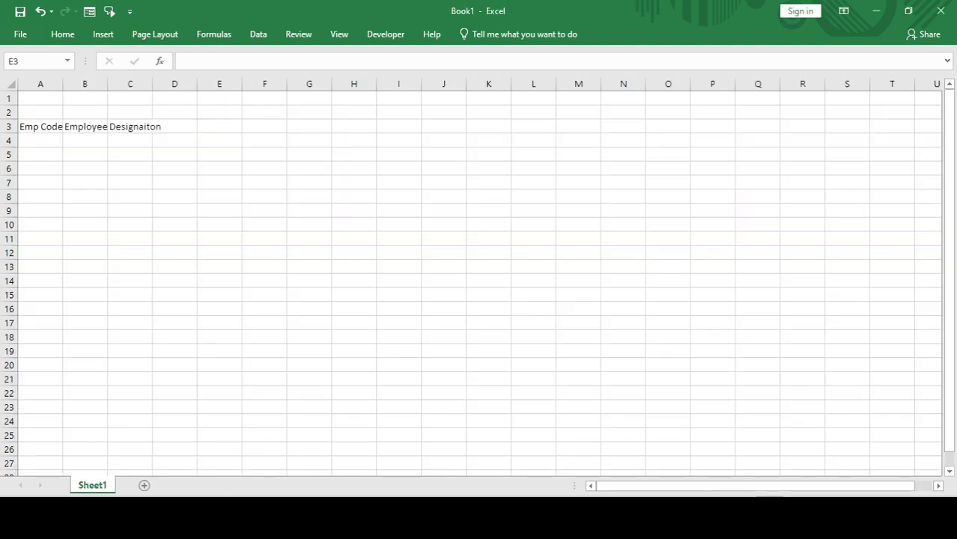
# Paste the copied codes and names into Book1 starting at A4 and autofit the pasted columns' widths.
pyautogui.press('Up')
pyautogui.press('Down')
pyautogui.press('Down')
pyautogui.click(41, 140)
pyautogui.hotkey('ctrl', 'v')
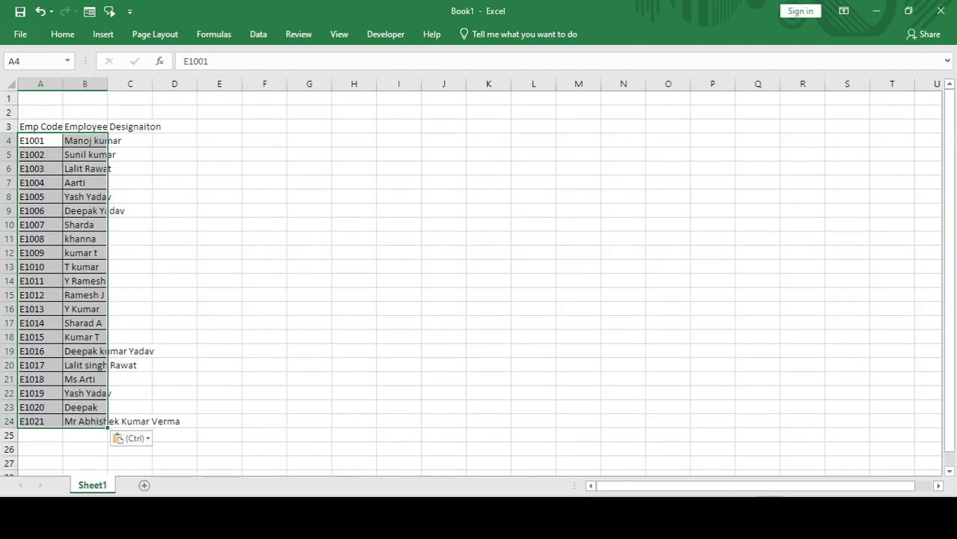
pyautogui.hotkey('alt', 'h')
pyautogui.press('o')
pyautogui.press('i')
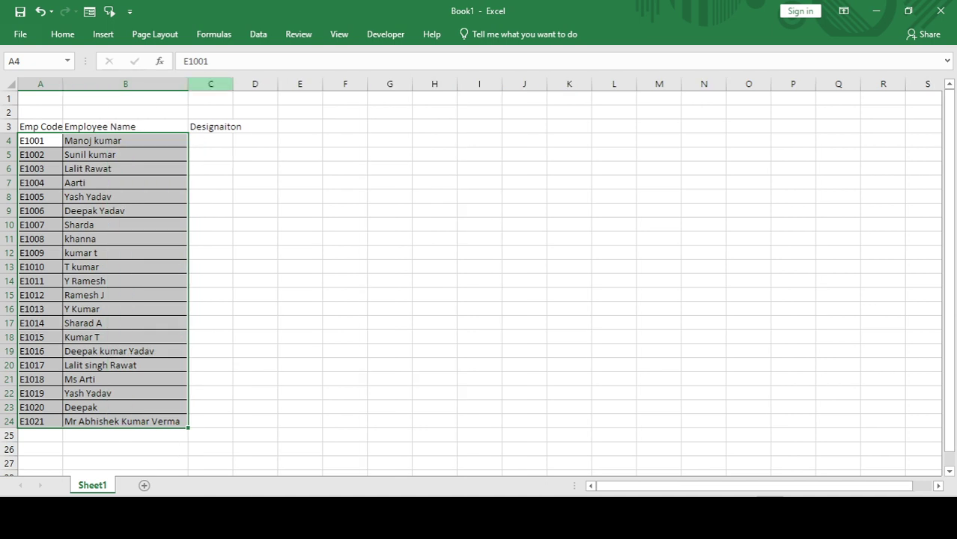
# Enter "Excutive" as the designation in C4 and fill it down to C24.
pyautogui.click(211, 141)
pyautogui.write('E')
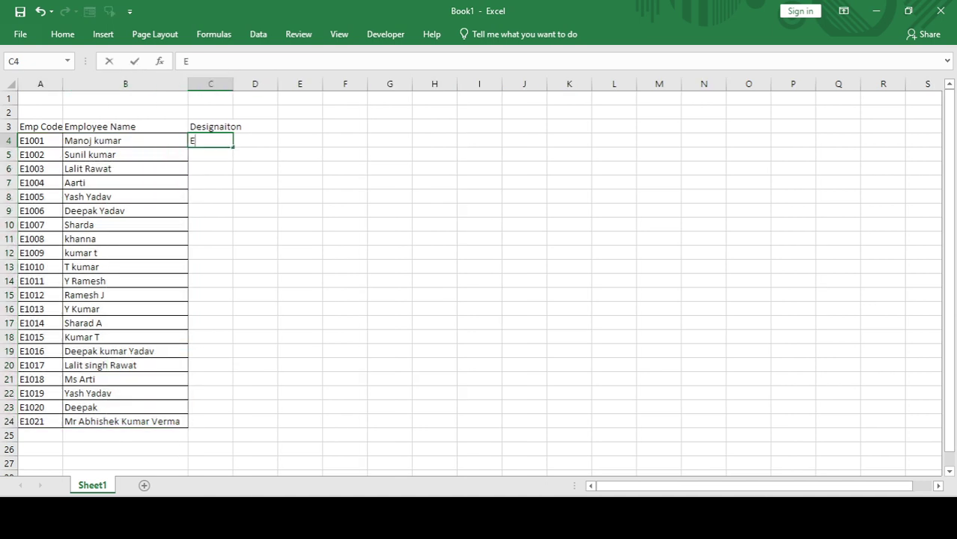
pyautogui.write('xcutive')
pyautogui.press('Return')
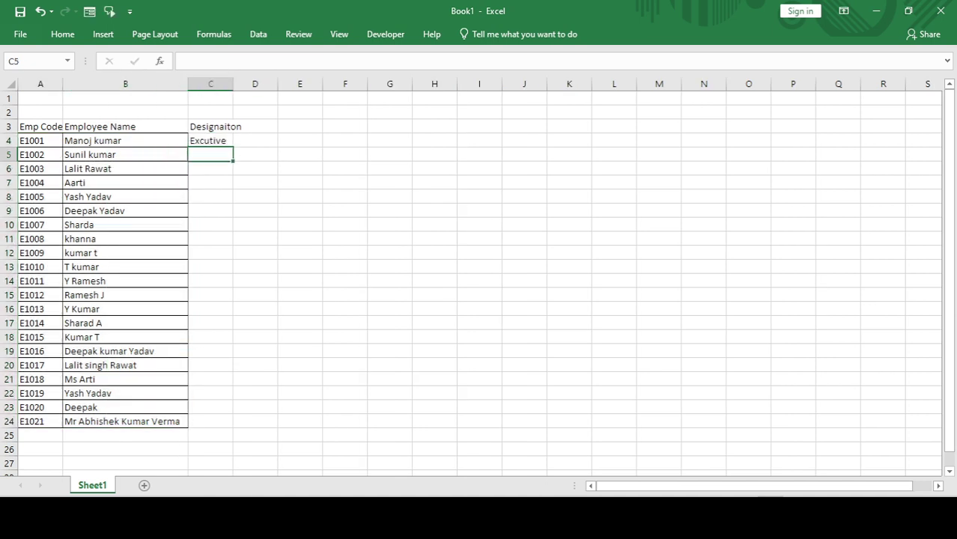
pyautogui.press('Left')
pyautogui.click(210, 421)
pyautogui.hotkey('ctrl', 'shift', 'Up')
pyautogui.hotkey('ctrl', 'd')
pyautogui.click(210, 126)
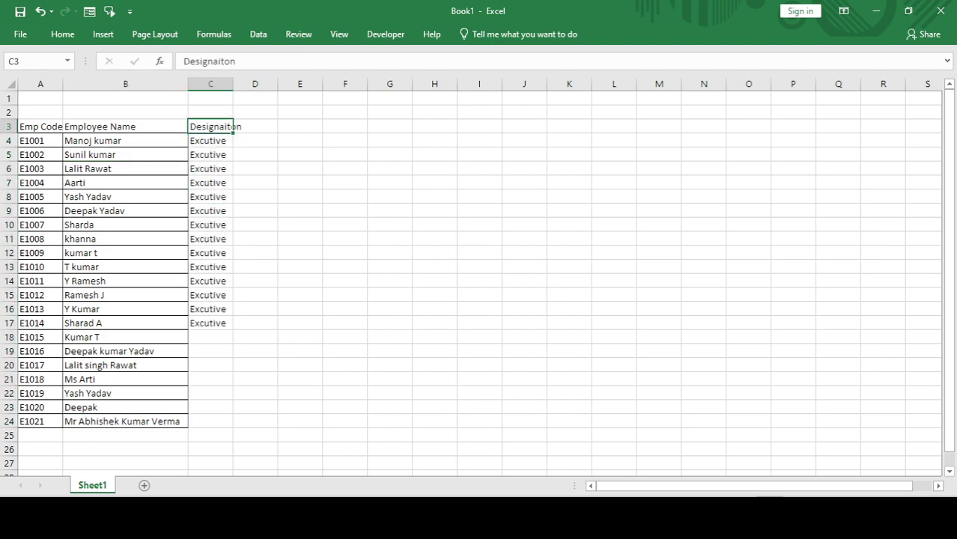
# Check the Attendance sheet's date header layout and enter the date 1-Feb-24 in D2 of Book1.
pyautogui.press('Right')
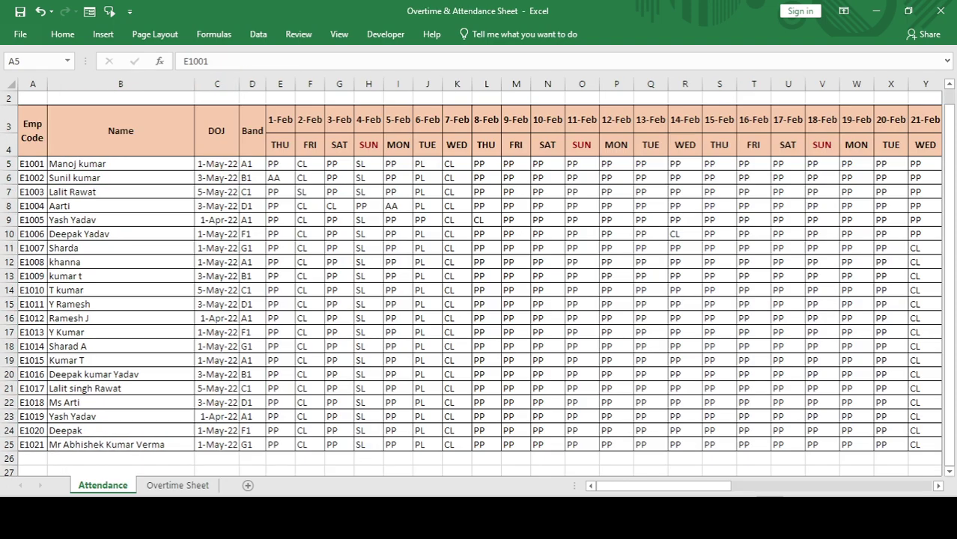
pyautogui.press('Right')
pyautogui.press('Right')
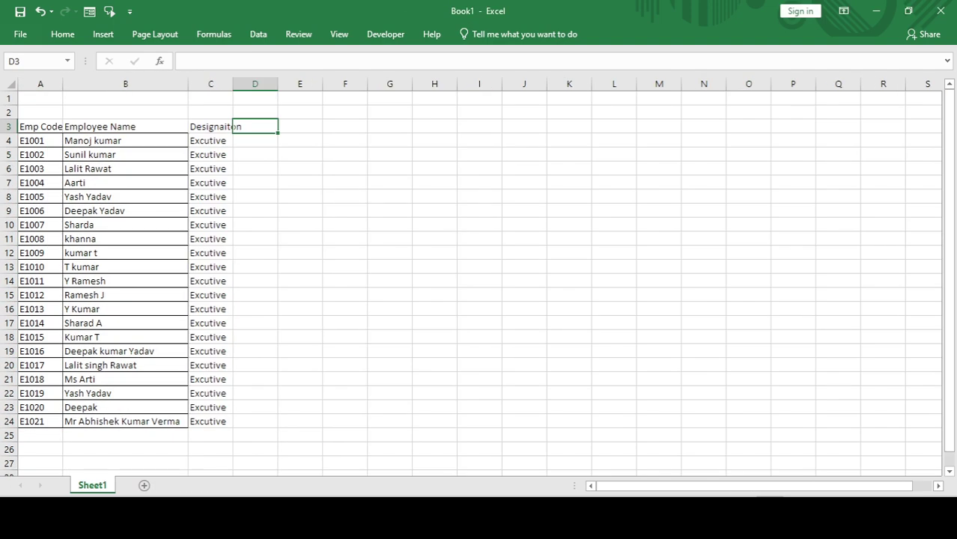
pyautogui.press('Left')
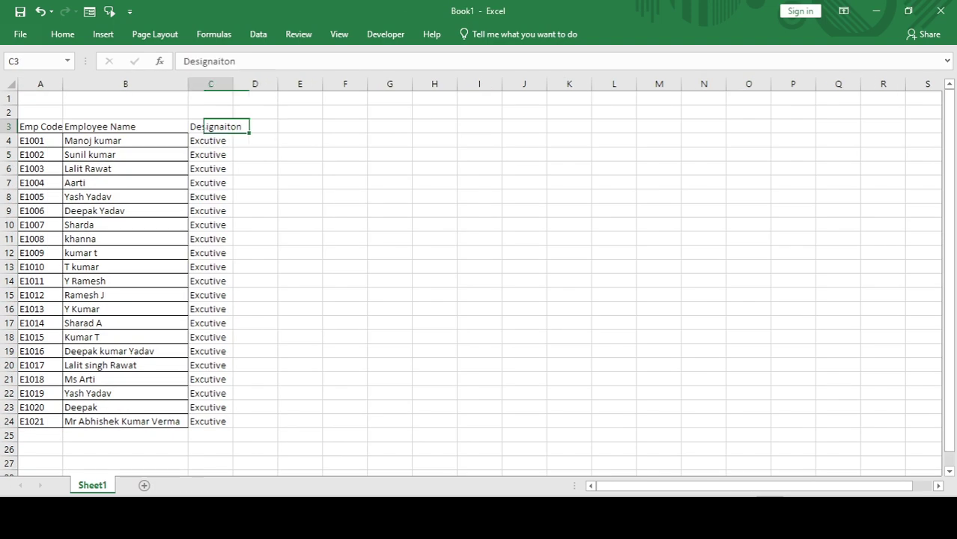
pyautogui.press('Left')
pyautogui.press('Left')
pyautogui.press('Up')
pyautogui.press('Right')
pyautogui.press('Right')
pyautogui.press('Right')
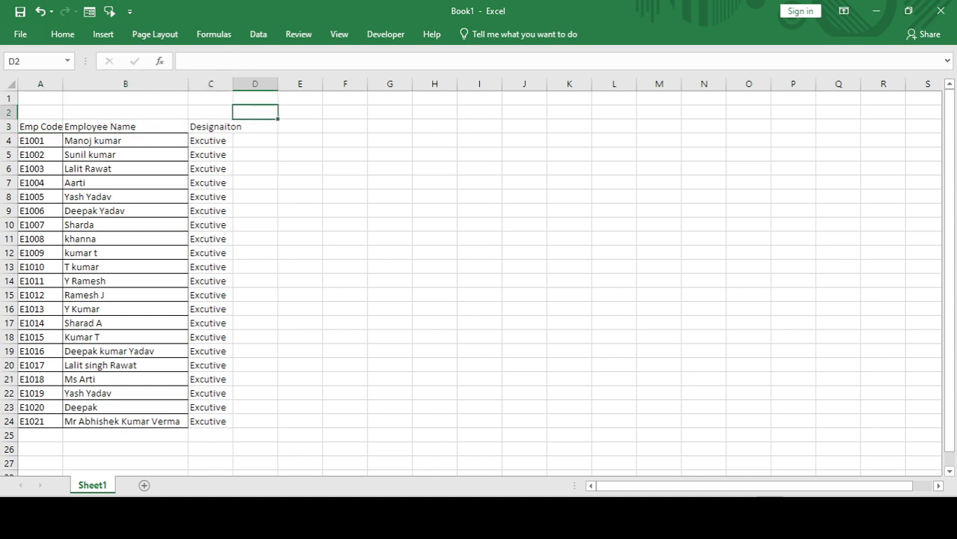
pyautogui.write('1-f')
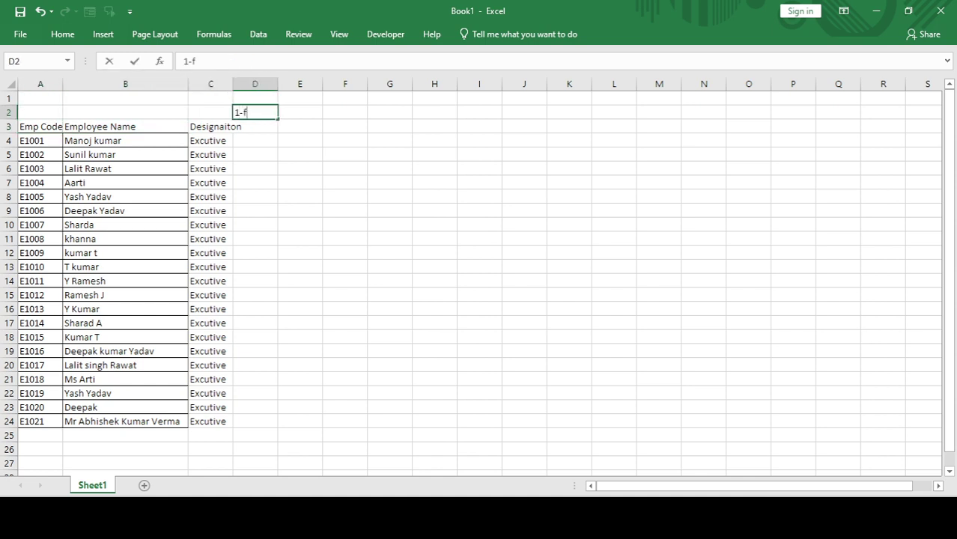
pyautogui.write('eb-24')
pyautogui.hotkey('ctrl', 'Return')
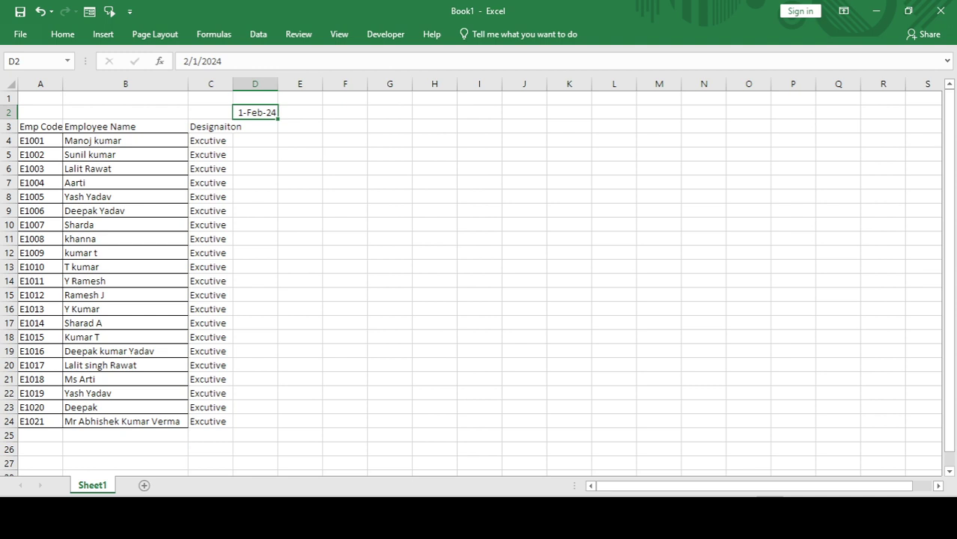
# Fill the daily date series from D2 across row 2 to AE2, ending at 28-Feb-24.
pyautogui.moveTo(278, 119); pyautogui.dragTo(824, 118)
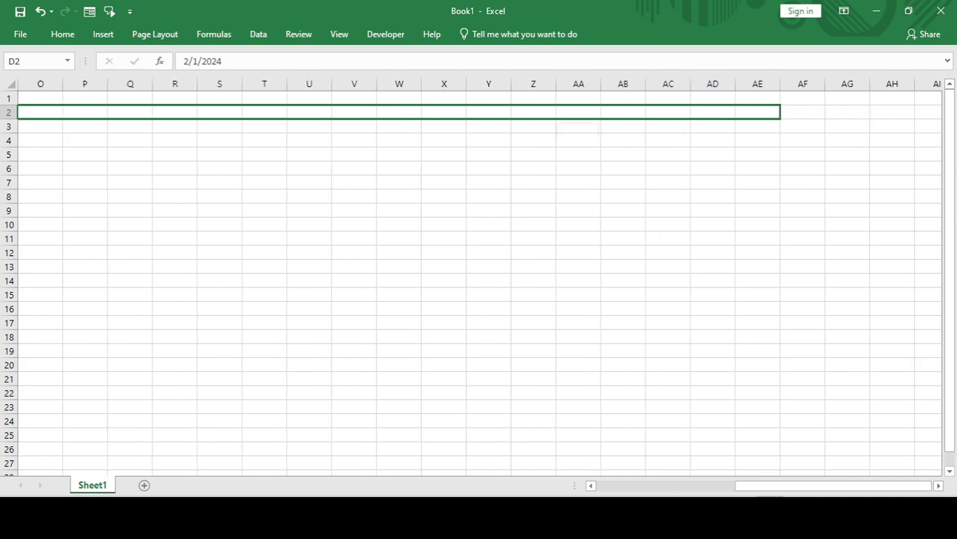
pyautogui.press('Left')
pyautogui.press('Right')
pyautogui.press('Right')
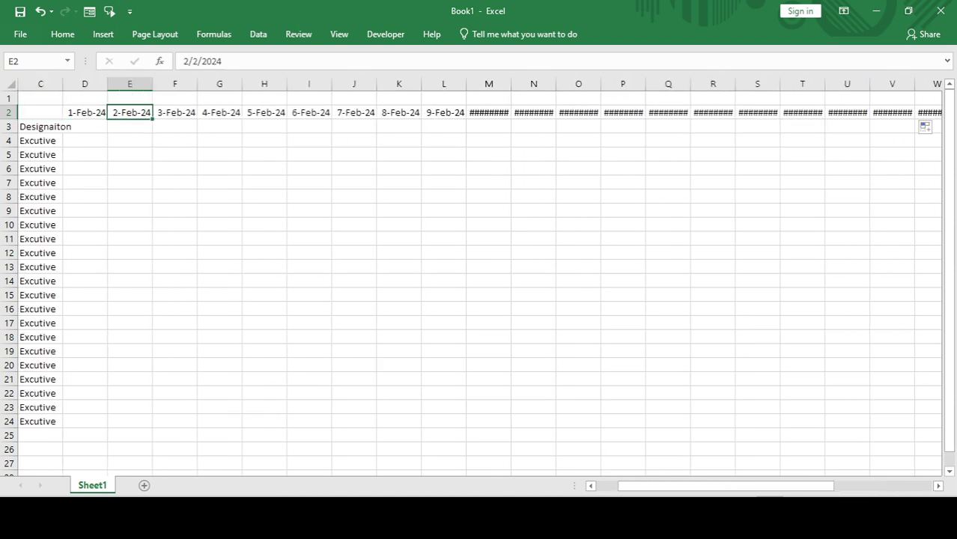
# Autofit the widths of date columns M through AE so the full dates fit.
pyautogui.click(489, 84)
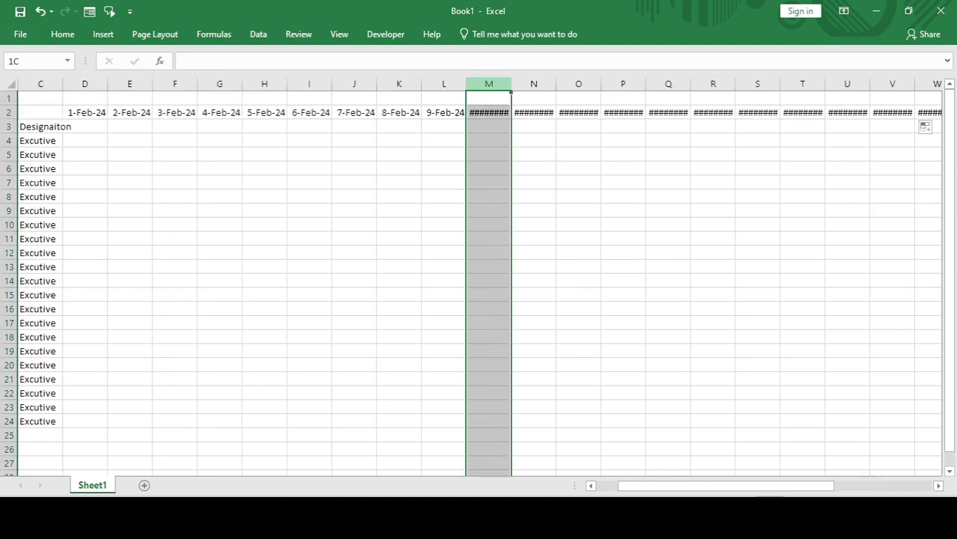
pyautogui.press('Down')
pyautogui.hotkey('ctrl', 'space')
pyautogui.hotkey('ctrl', 'shift', 'Right')
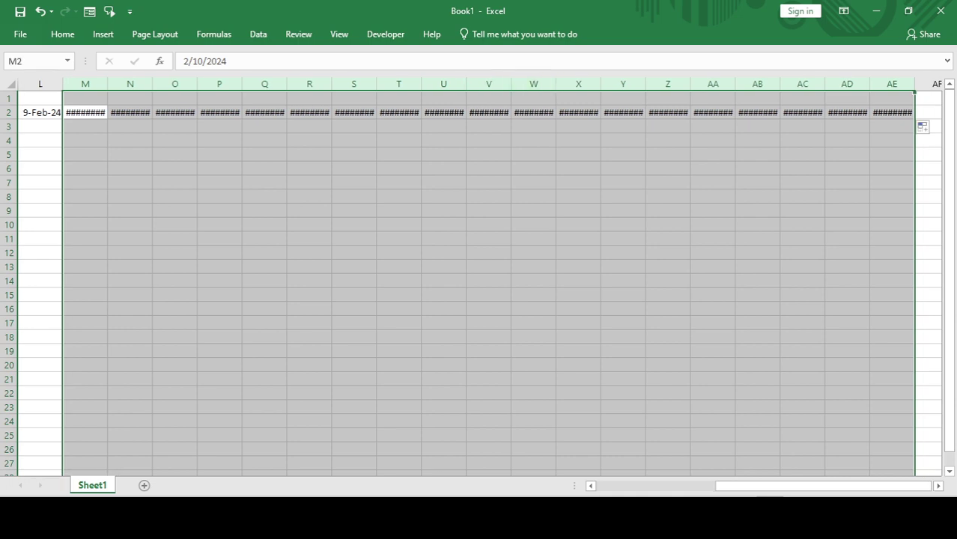
pyautogui.hotkey('alt', 'h')
pyautogui.press('o')
pyautogui.press('i')
pyautogui.press('Left')
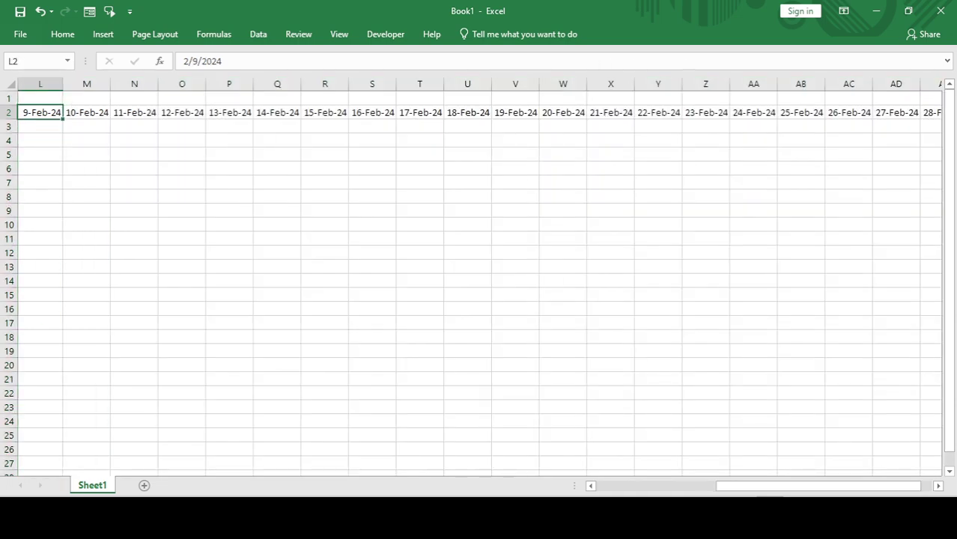
# Select D3 below the first date and check the weekday of 1 February 2024 in the system calendar.
pyautogui.hotkey('ctrl', 'Left')
pyautogui.hotkey('ctrl', 'Left')
pyautogui.press('Down')
pyautogui.hotkey('ctrl', 'Right')
pyautogui.press('Right')
pyautogui.press('Right')
pyautogui.press('Left')
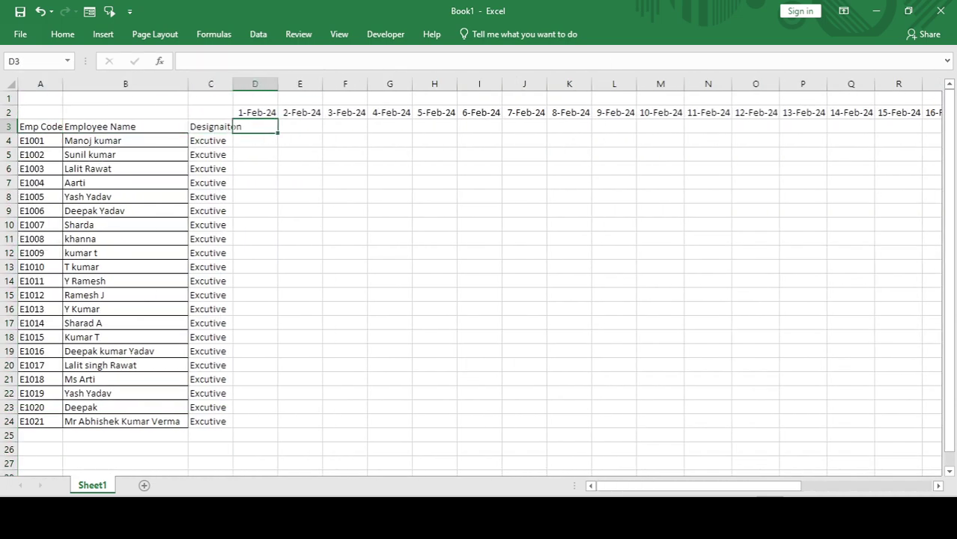
pyautogui.click(897, 524)
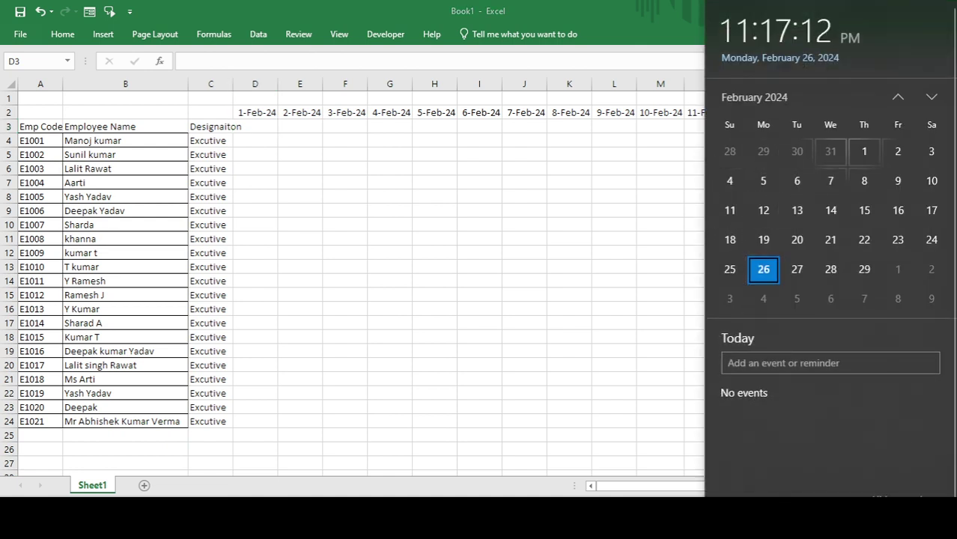
pyautogui.press('Escape')
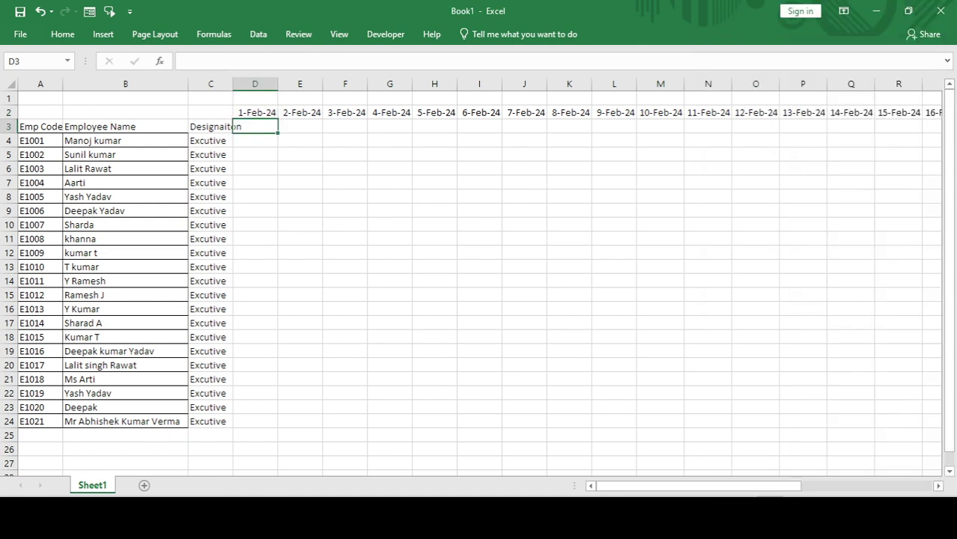
# Enter "Thu" in D3 and fill the weekday names across row 3 beneath the dates.
pyautogui.write('Thu')
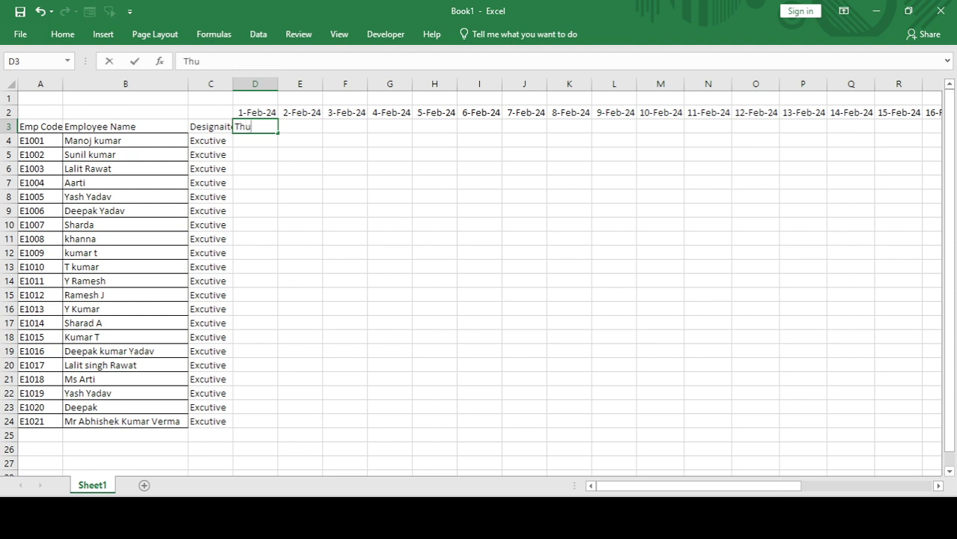
pyautogui.press('Right')
pyautogui.press('Left')
pyautogui.moveTo(278, 133); pyautogui.dragTo(851, 131)
pyautogui.hotkey('ctrl', 'Left')
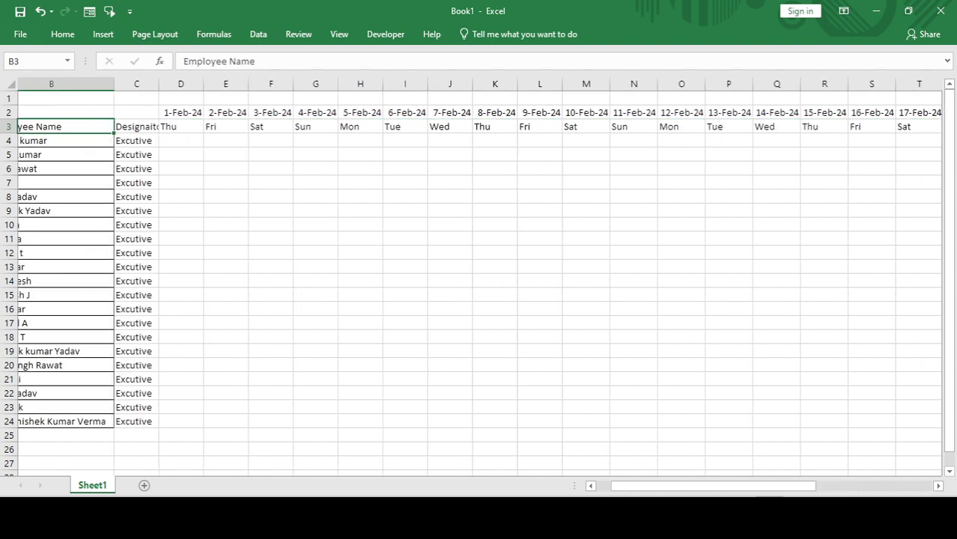
# Highlight weekday cells D3:AE3 equal to "SUN" with Light Red Fill with Dark Red Text using conditional formatting.
pyautogui.press('Right')
pyautogui.press('Right')
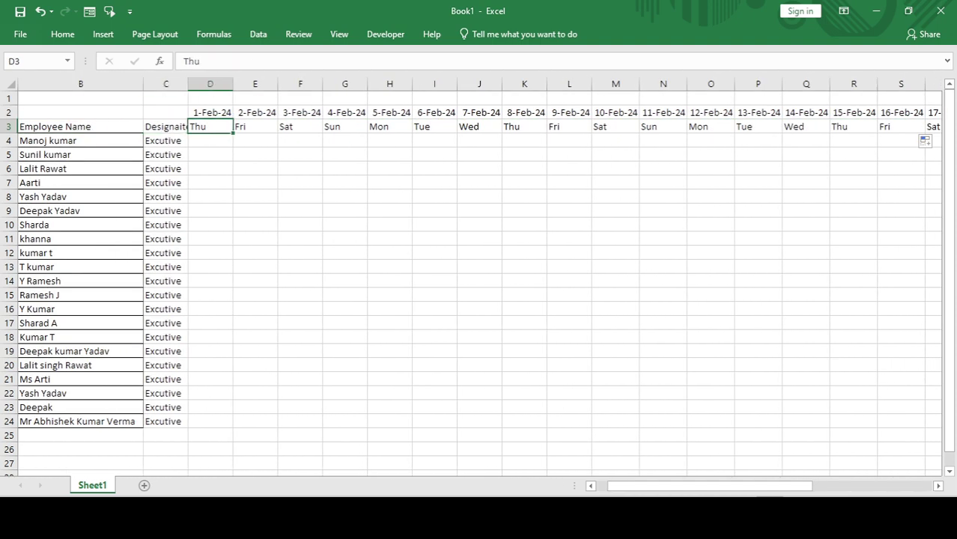
pyautogui.hotkey('ctrl', 'shift', 'Right')
pyautogui.hotkey('ctrl', 'Left')
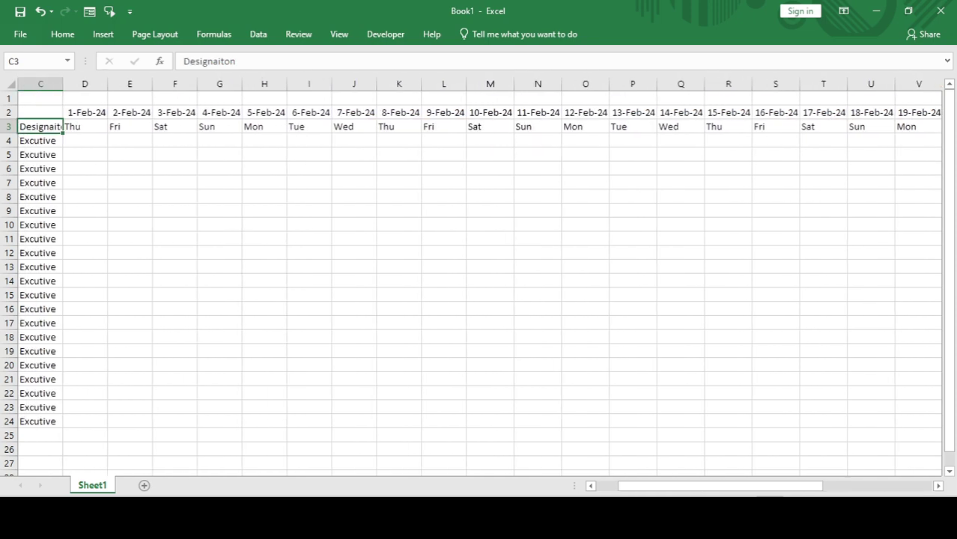
pyautogui.press('Right')
pyautogui.press('Right')
pyautogui.hotkey('ctrl', 'shift', 'Right')
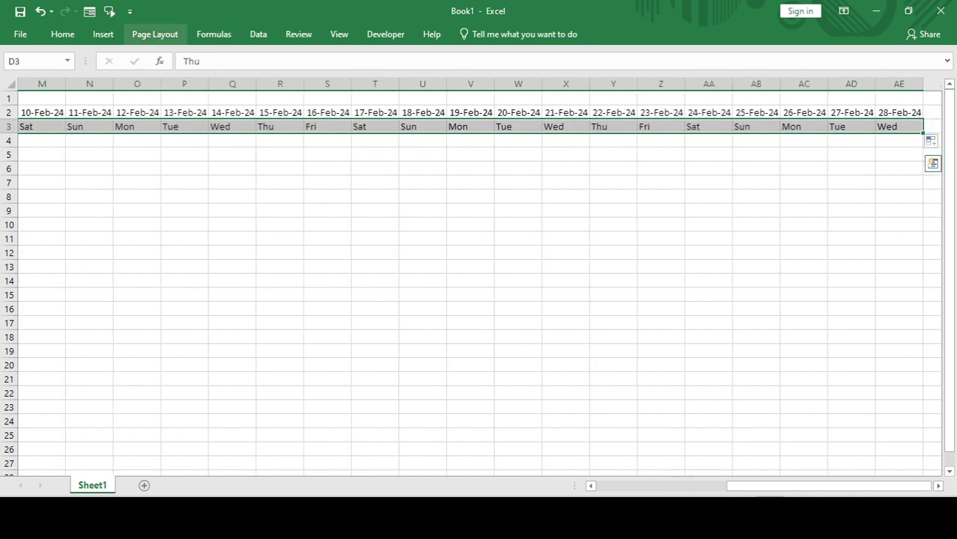
pyautogui.click(63, 34)
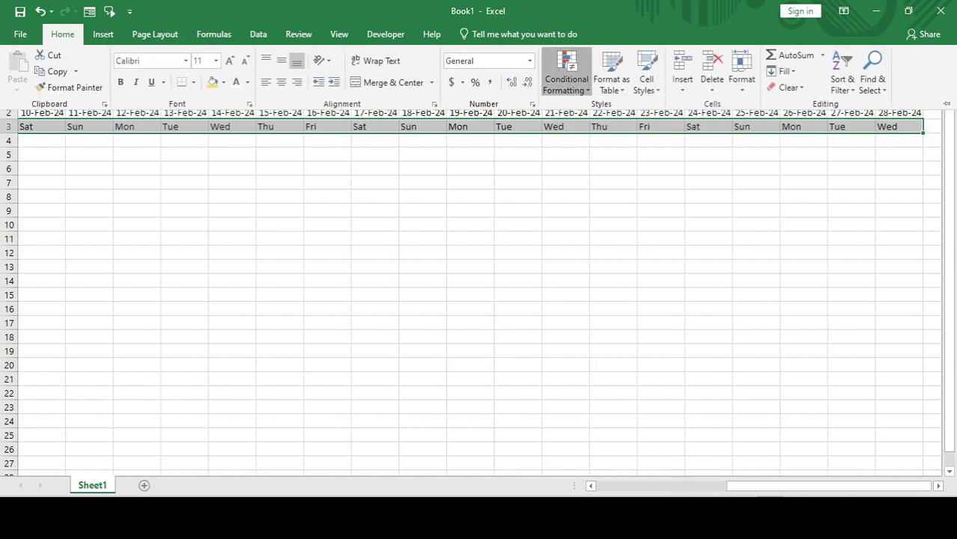
pyautogui.click(566, 75)
pyautogui.moveTo(613, 114)
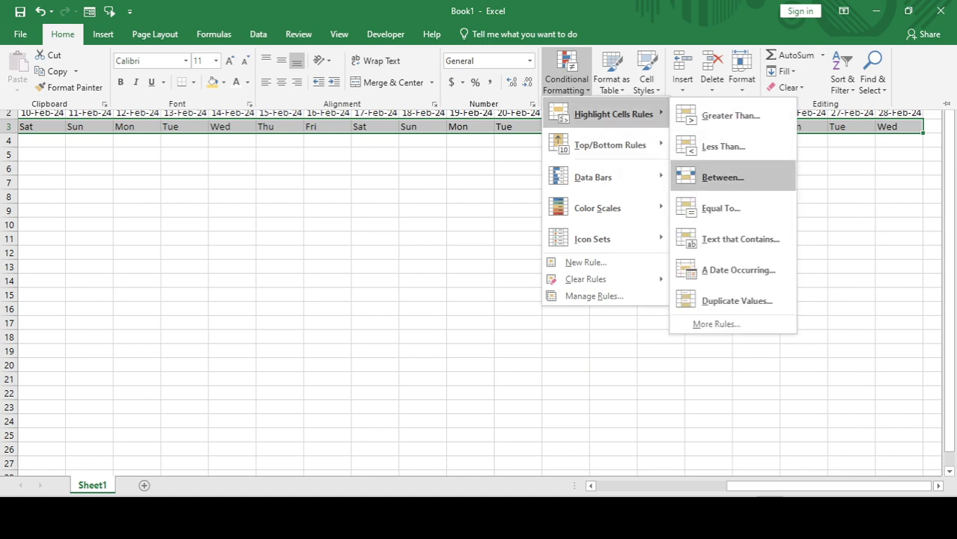
pyautogui.click(720, 208)
pyautogui.write('SUN')
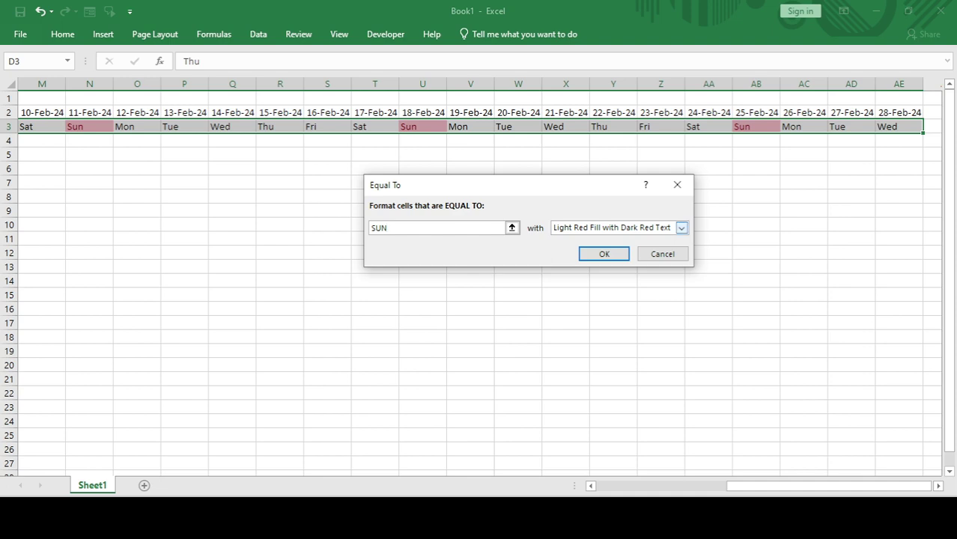
pyautogui.click(681, 227)
pyautogui.click(619, 240)
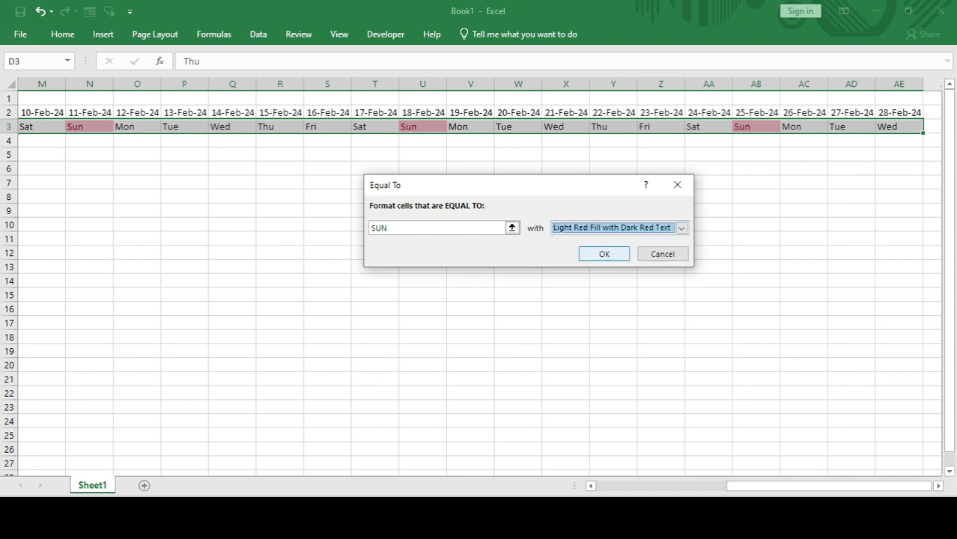
pyautogui.click(604, 254)
# Merge and center A2:A3 so the Emp Code heading spans both header rows.
pyautogui.press('Left')
pyautogui.press('Left')
pyautogui.press('Left')
pyautogui.press('Up')
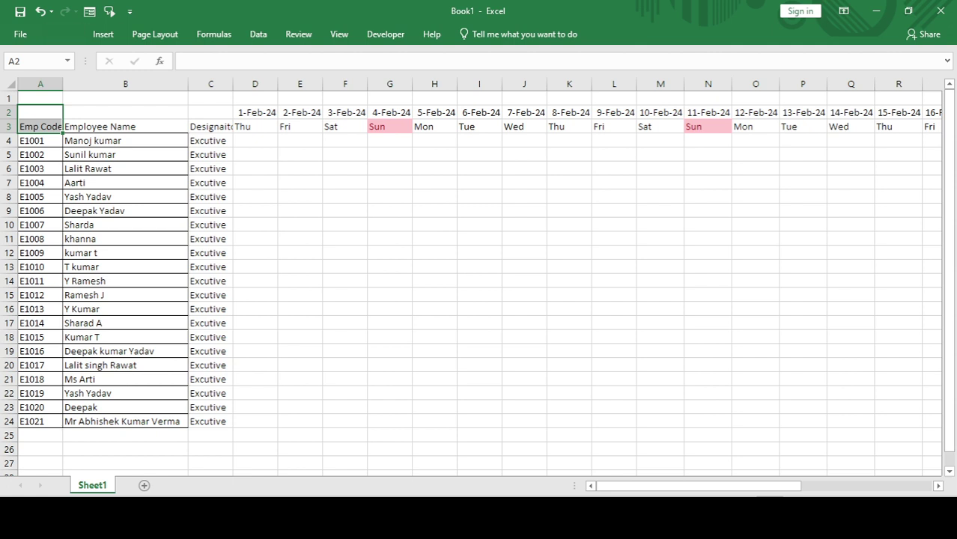
pyautogui.click(62, 34)
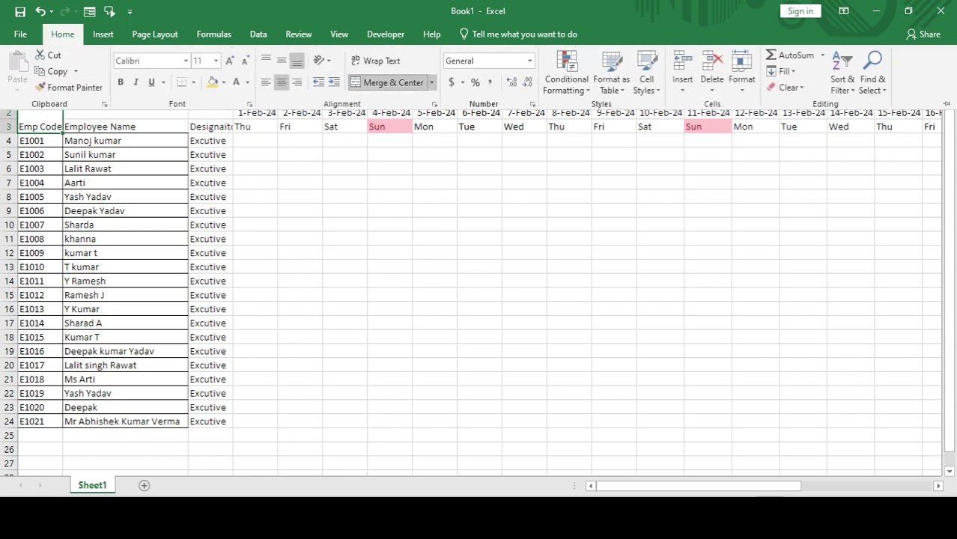
# Copy the merged format of the Emp Code heading onto B2:B3 and C2:C3 with Format Painter.
pyautogui.moveTo(125, 113); pyautogui.dragTo(125, 126)
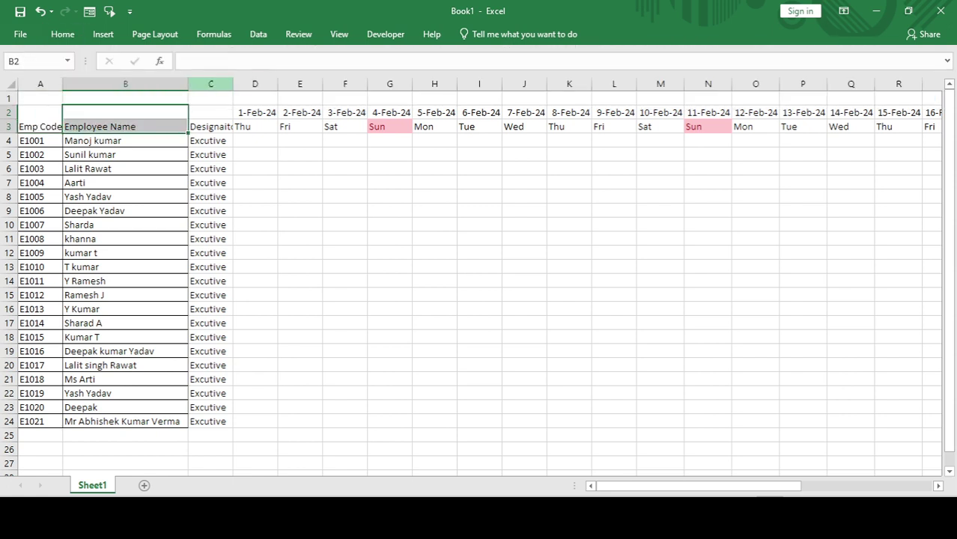
pyautogui.click(41, 120)
pyautogui.rightClick(35, 120)
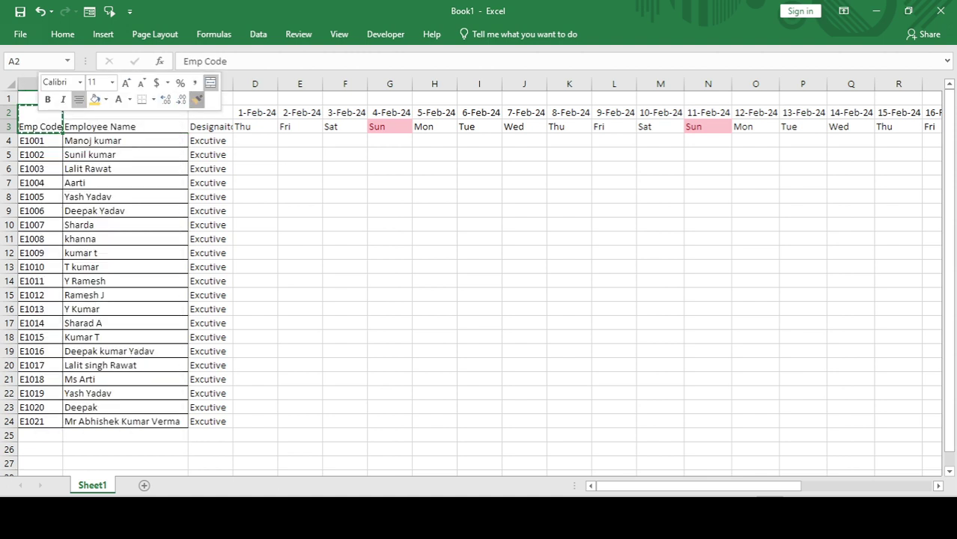
pyautogui.click(198, 100)
pyautogui.moveTo(125, 113); pyautogui.dragTo(125, 127)
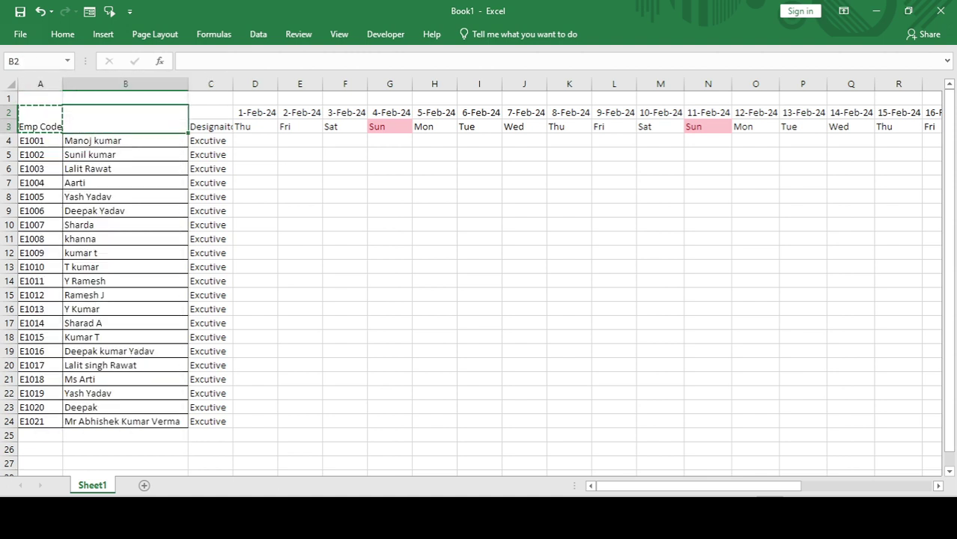
pyautogui.moveTo(210, 113); pyautogui.dragTo(211, 127)
pyautogui.press('Escape')
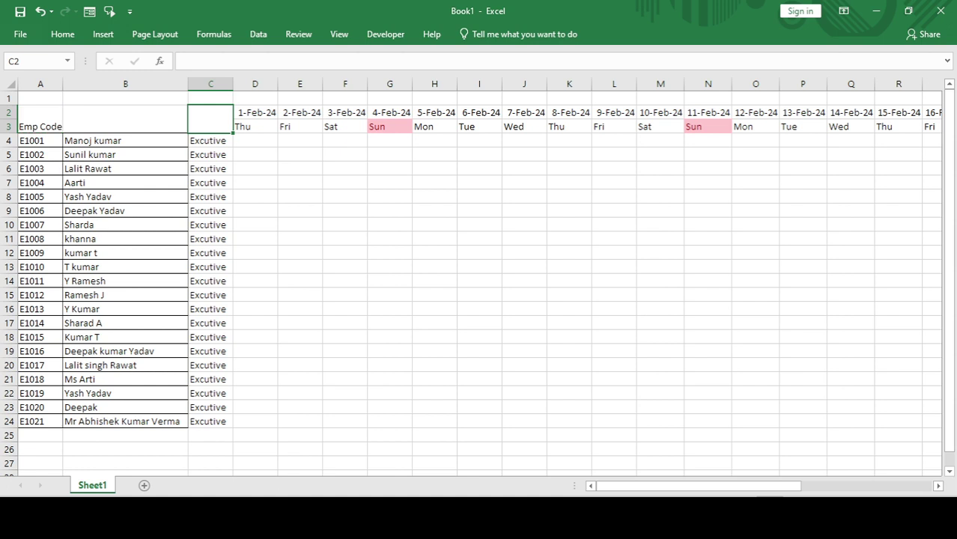
# Enter the heading "Name" in the merged B2 cell and "Designaiton" in the merged C2 cell.
pyautogui.click(125, 120)
pyautogui.write('Name')
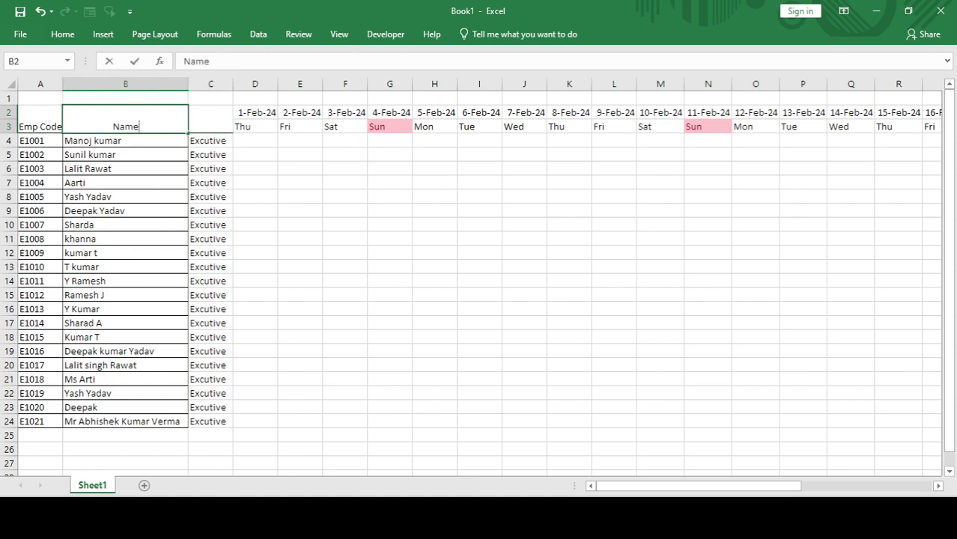
pyautogui.press('Tab')
pyautogui.write('De')
pyautogui.press('Return')
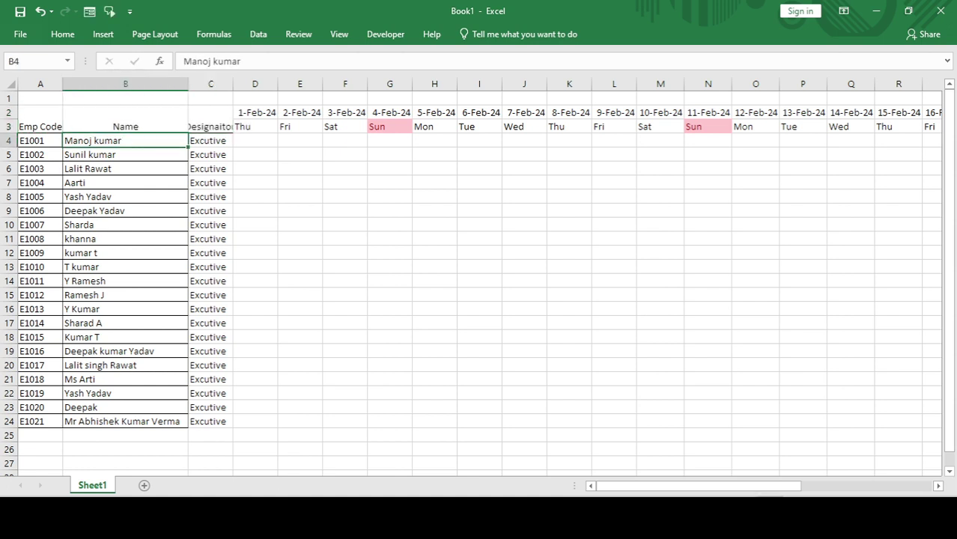
# Try wrapping the heading text in the merged C2 cell.
pyautogui.press('Up')
pyautogui.press('Right')
pyautogui.click(62, 34)
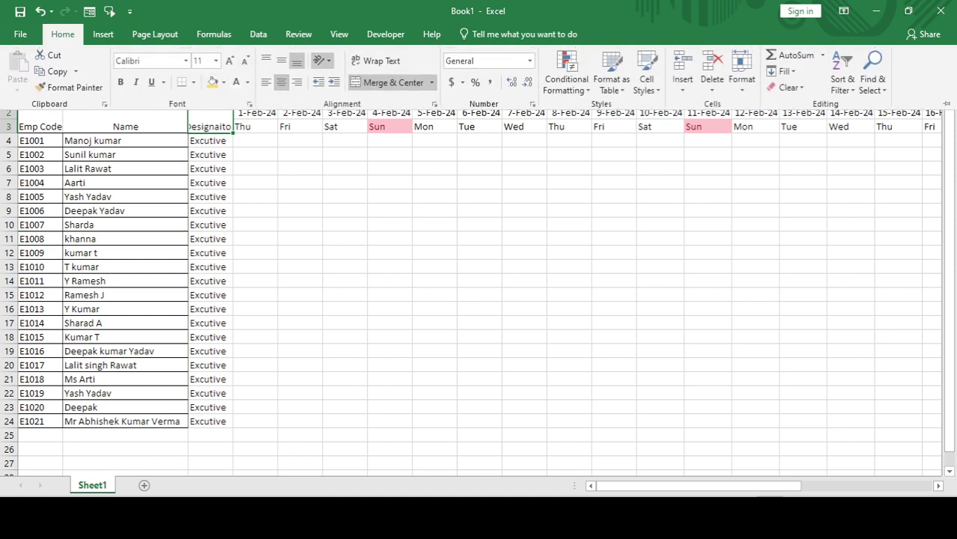
pyautogui.click(322, 60)
pyautogui.click(377, 61)
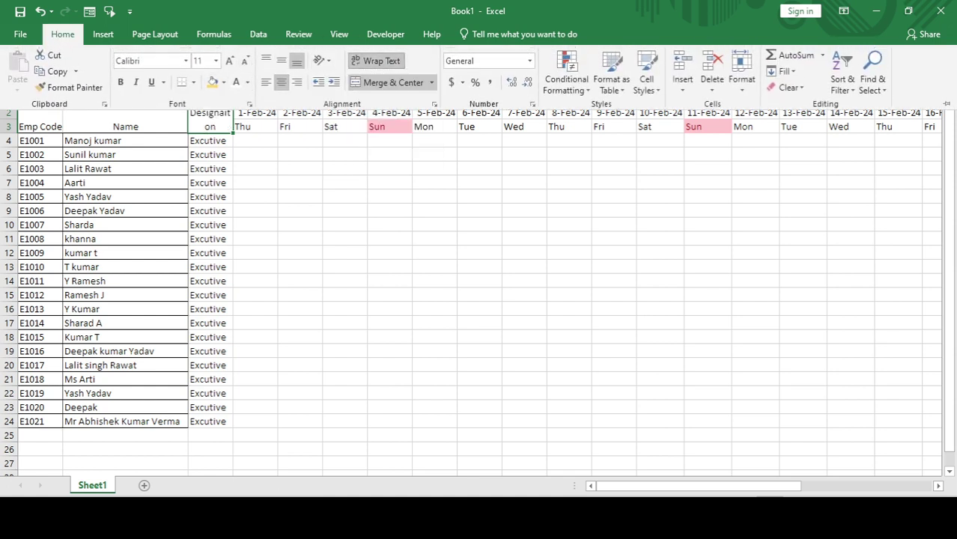
pyautogui.click(377, 60)
# Apply borders to all cells of the attendance table, A2:AE24.
pyautogui.click(63, 34)
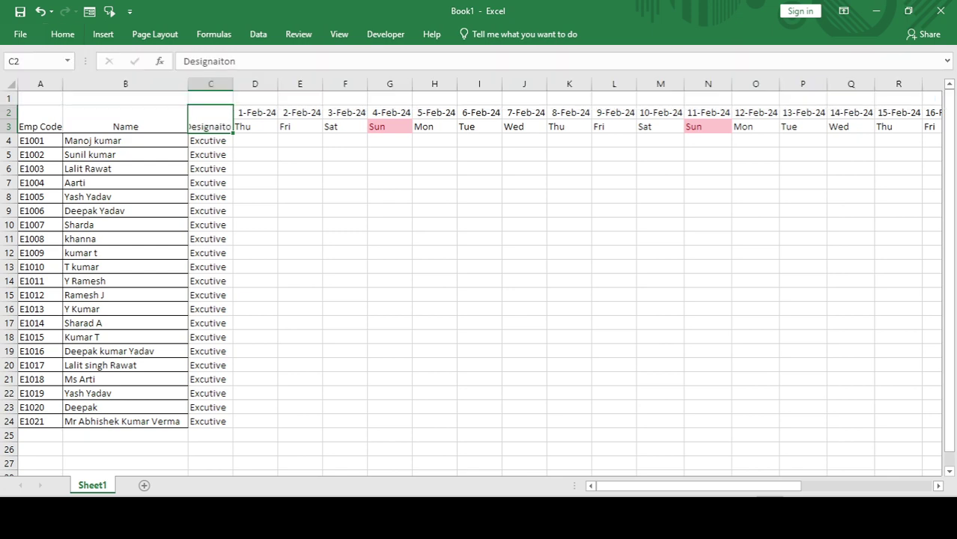
pyautogui.moveTo(40, 112); pyautogui.dragTo(922, 427)
pyautogui.click(63, 34)
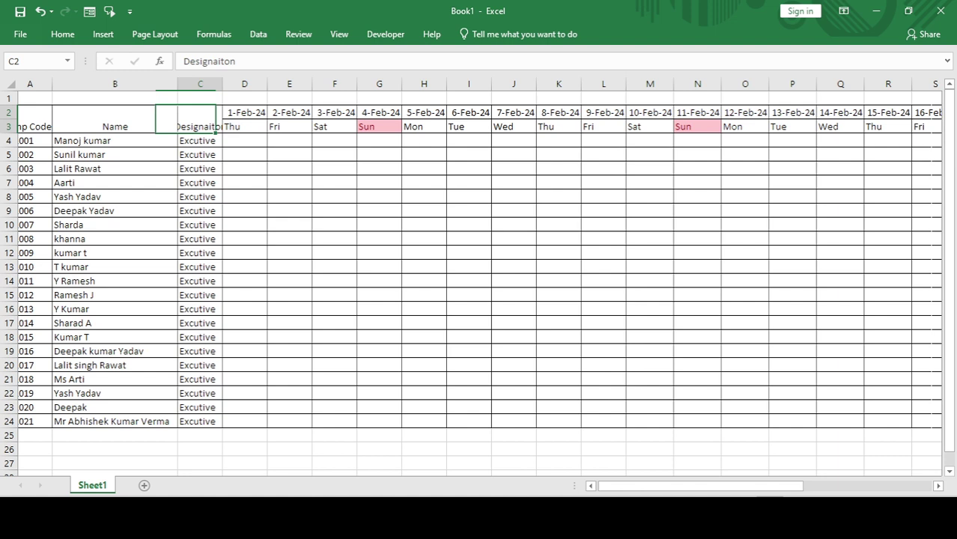
# Enter the attendance codes PP in D4, CL in E4 and SL in F4 for the first employee.
pyautogui.click(255, 140)
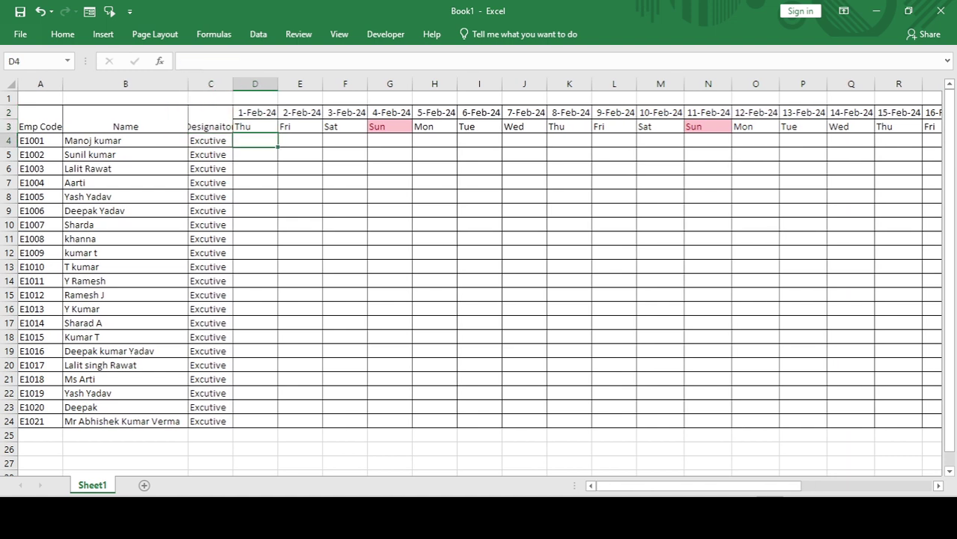
pyautogui.write('PP')
pyautogui.press('Tab')
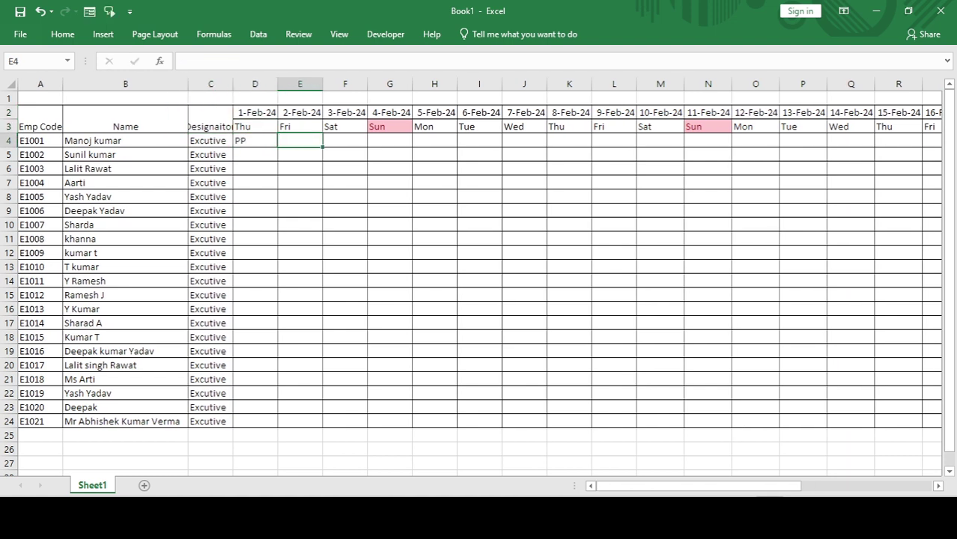
pyautogui.write('CL')
pyautogui.press('Tab')
pyautogui.write('SL')
pyautogui.press('Right')
# Fill the PP code down the 1-Feb-24 column from D4 to D24 for every employee.
pyautogui.press('Left')
pyautogui.press('Left')
pyautogui.press('Left')
pyautogui.press('Left')
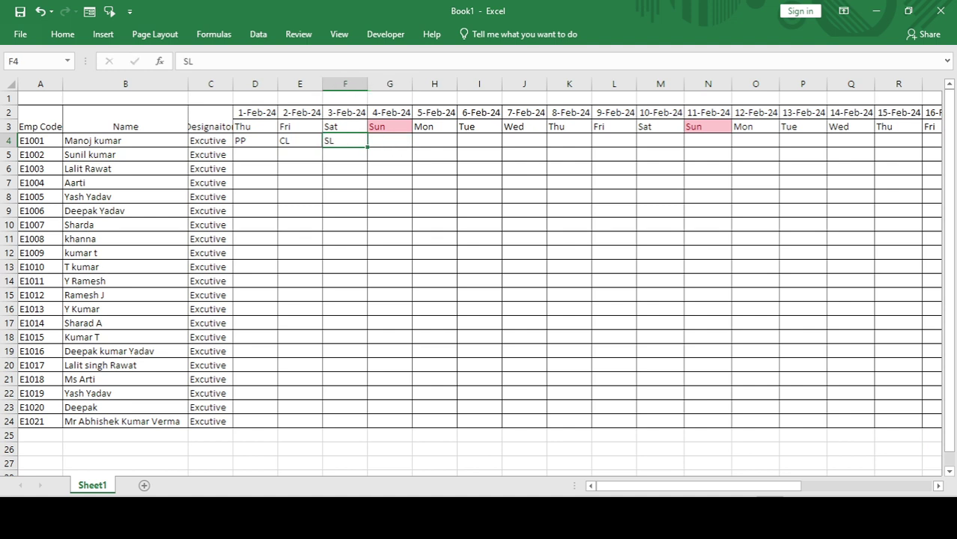
pyautogui.hotkey('ctrl', 'Down')
pyautogui.press('Right')
pyautogui.hotkey('ctrl', 'shift', 'Up')
pyautogui.hotkey('ctrl', 'd')
# Fill the PP codes from column D across all dates through AE24.
pyautogui.hotkey('shift', 'Right')
pyautogui.hotkey('shift', 'Right')
pyautogui.hotkey('shift', 'Right')
pyautogui.hotkey('shift', 'Right')
pyautogui.hotkey('shift', 'Right')
pyautogui.hotkey('shift', 'Right')
pyautogui.hotkey('shift', 'Right')
pyautogui.hotkey('shift', 'Right')
pyautogui.hotkey('shift', 'Right')
pyautogui.hotkey('shift', 'Right')
pyautogui.hotkey('shift', 'Right')
pyautogui.hotkey('shift', 'Right')
pyautogui.hotkey('shift', 'Right')
pyautogui.hotkey('shift', 'Right')
pyautogui.hotkey('shift', 'Right')
pyautogui.hotkey('shift', 'Right')
pyautogui.hotkey('shift', 'Right')
pyautogui.hotkey('shift', 'Right')
pyautogui.hotkey('shift', 'Right')
pyautogui.hotkey('shift', 'Right')
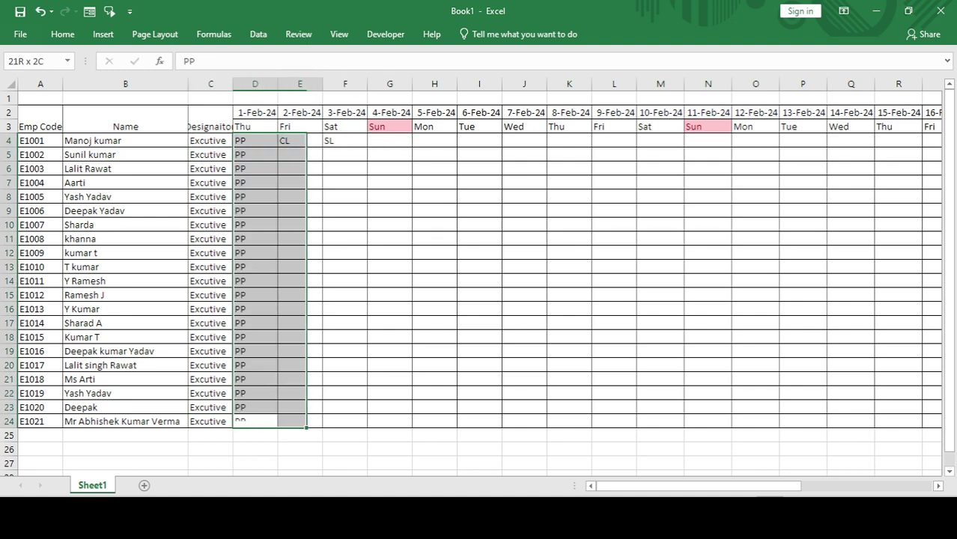
pyautogui.hotkey('shift', 'Right')
pyautogui.hotkey('shift', 'Right')
pyautogui.hotkey('shift', 'Right')
pyautogui.hotkey('shift', 'Right')
pyautogui.hotkey('shift', 'Right')
pyautogui.hotkey('shift', 'Right')
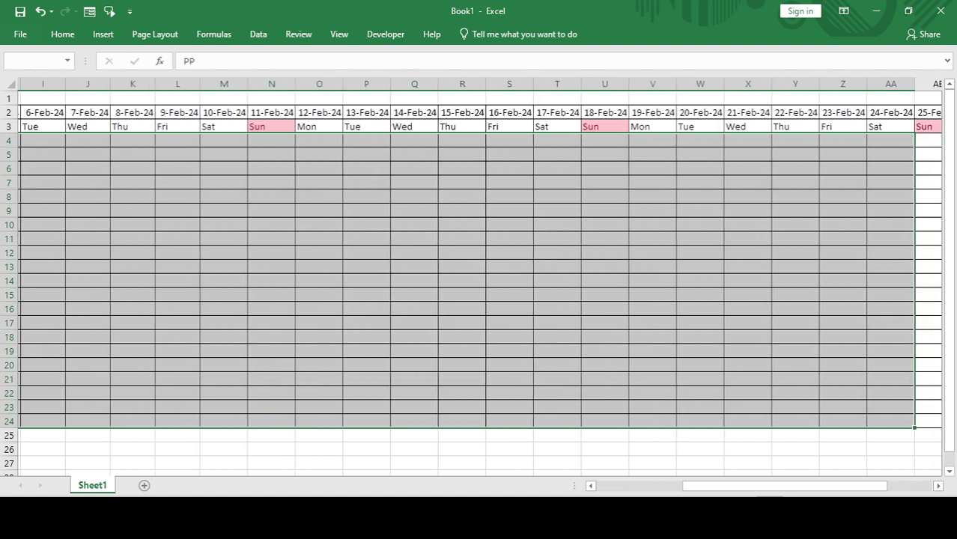
pyautogui.hotkey('ctrl', 'shift')
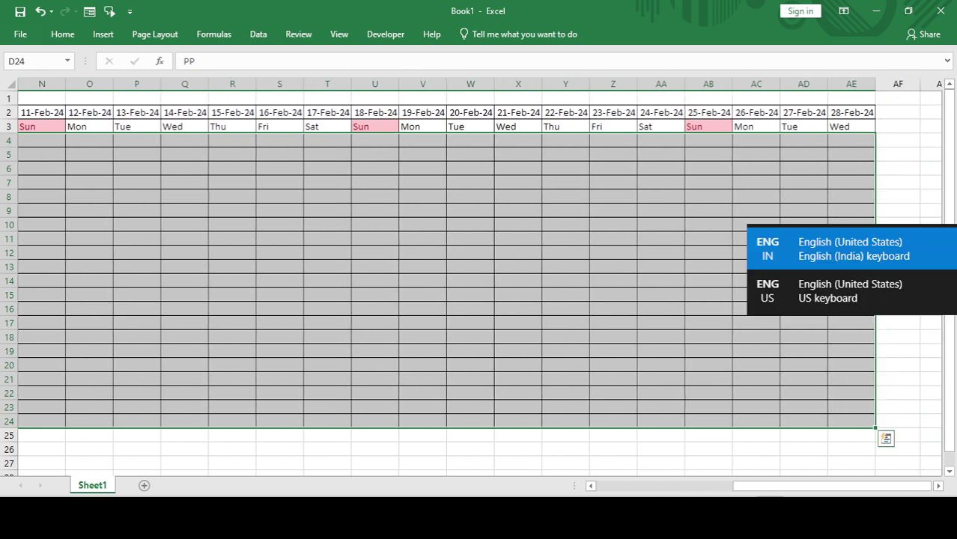
pyautogui.hotkey('ctrl', 'r')
# Change the first employee's attendance for 27-Feb-24 in AD4 to CL.
pyautogui.press('Right')
pyautogui.press('Right')
pyautogui.press('Right')
pyautogui.press('Right')
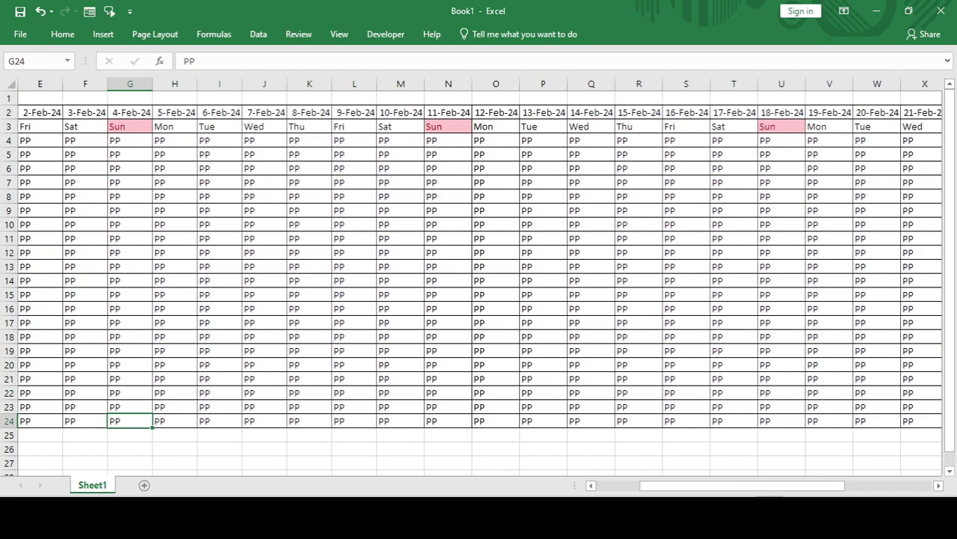
pyautogui.hotkey('ctrl', 'Right')
pyautogui.hotkey('ctrl', 'Up')
pyautogui.press('Down')
pyautogui.press('Right')
pyautogui.press('Right')
pyautogui.press('Right')
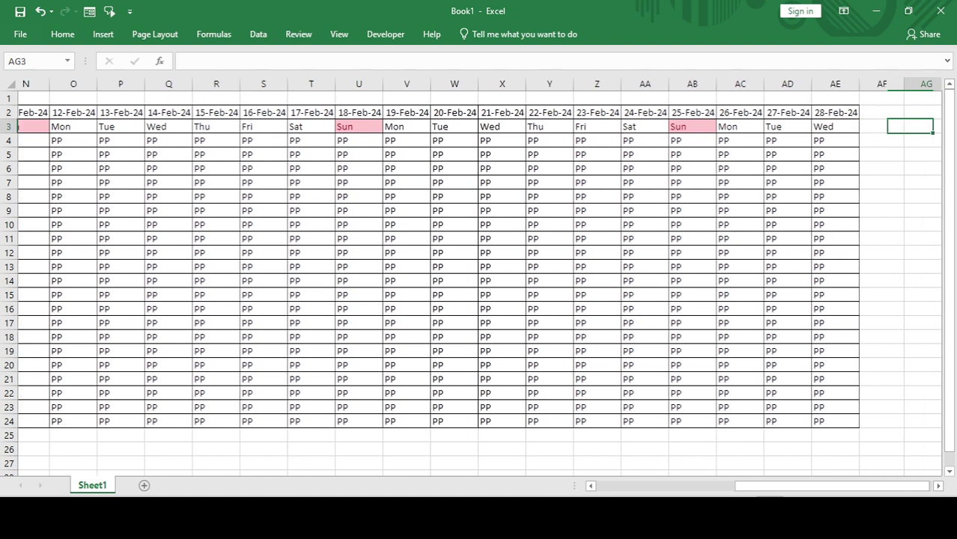
pyautogui.press('Left')
pyautogui.press('Left')
pyautogui.press('Left')
pyautogui.press('Down')
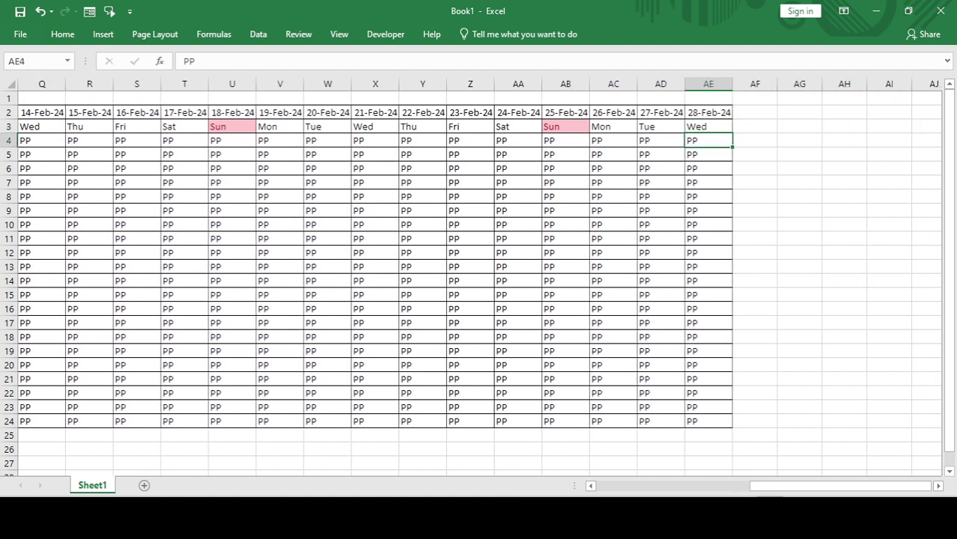
pyautogui.press('Left')
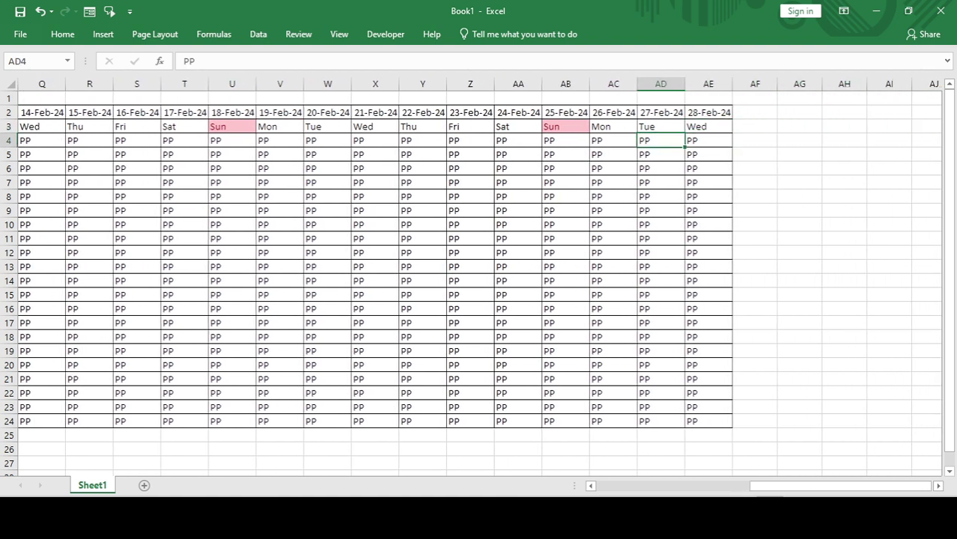
pyautogui.write('PA')
pyautogui.press('Escape')
pyautogui.press('Right')
pyautogui.press('Left')
pyautogui.press('Right')
# Enter the summary headings PP, CL, SL, PL and A in AF3 through AJ3 beside the last date.
pyautogui.press('Up')
pyautogui.press('Up')
pyautogui.press('Right')
pyautogui.press('Down')
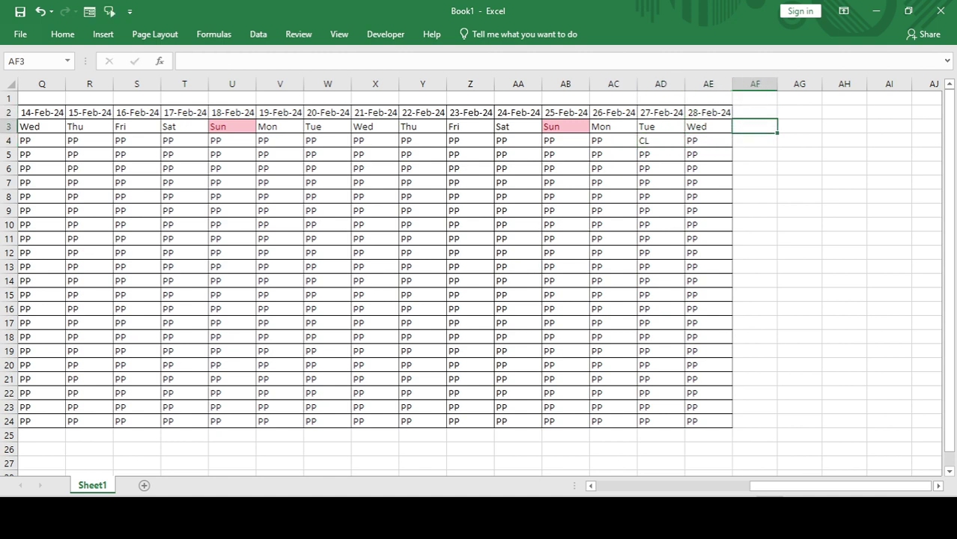
pyautogui.write('PP')
pyautogui.press('Tab')
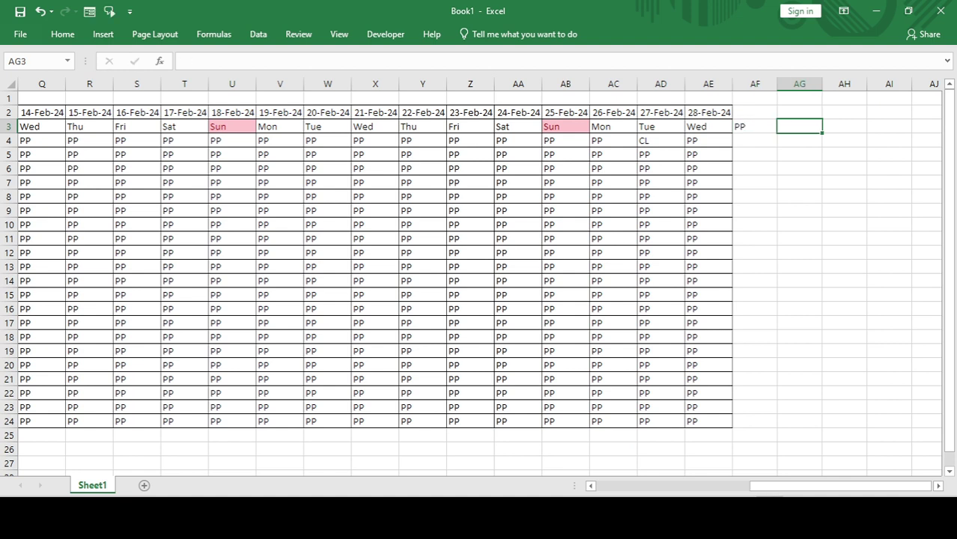
pyautogui.write('CL')
pyautogui.press('Tab')
pyautogui.write('SL')
pyautogui.press('Tab')
pyautogui.write('PL')
pyautogui.press('Tab')
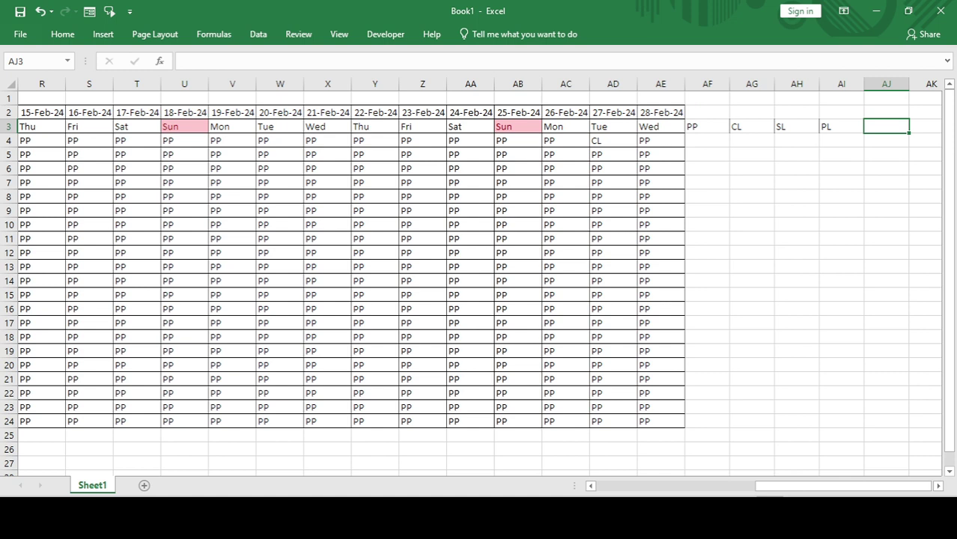
pyautogui.write('A')
pyautogui.press('Return')
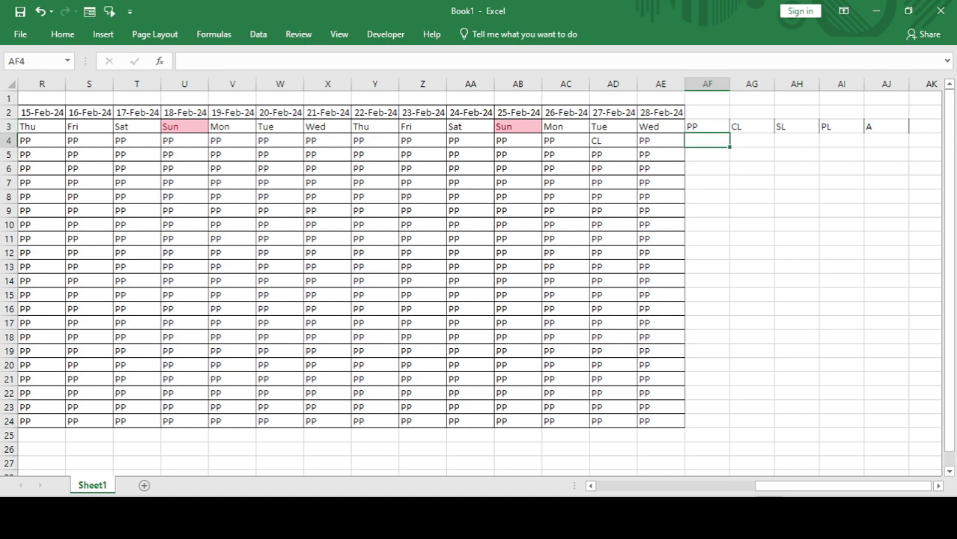
# Count the first employee's PP codes in AF4 with =COUNTIF(D4:AE4,AF3).
pyautogui.write('=COUNT')
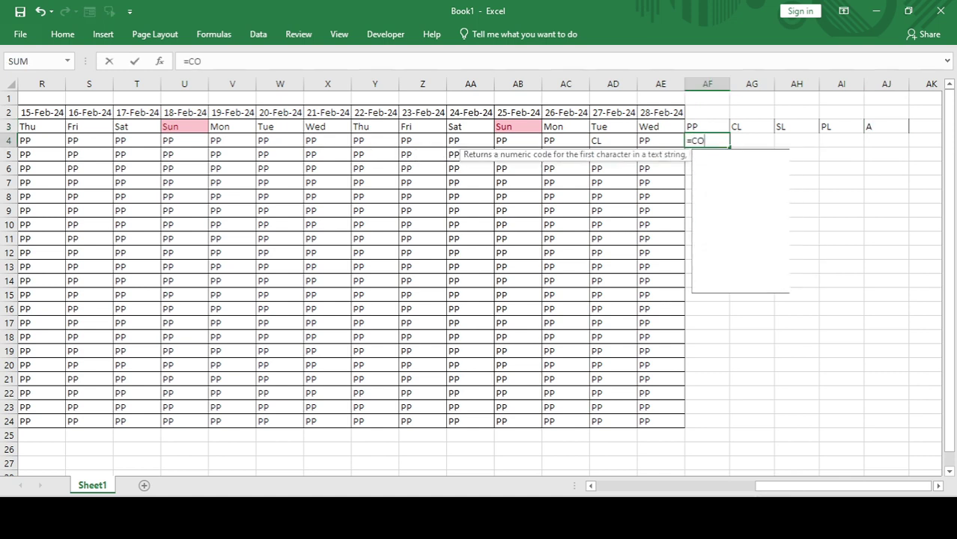
pyautogui.press('Down')
pyautogui.press('Down')
pyautogui.press('Down')
pyautogui.press('Tab')
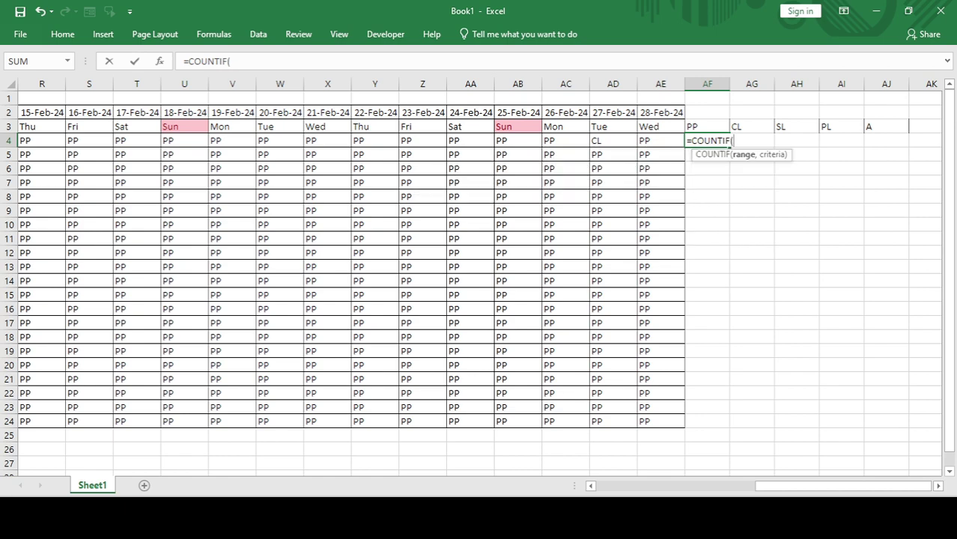
pyautogui.press('Left')
pyautogui.press('Left')
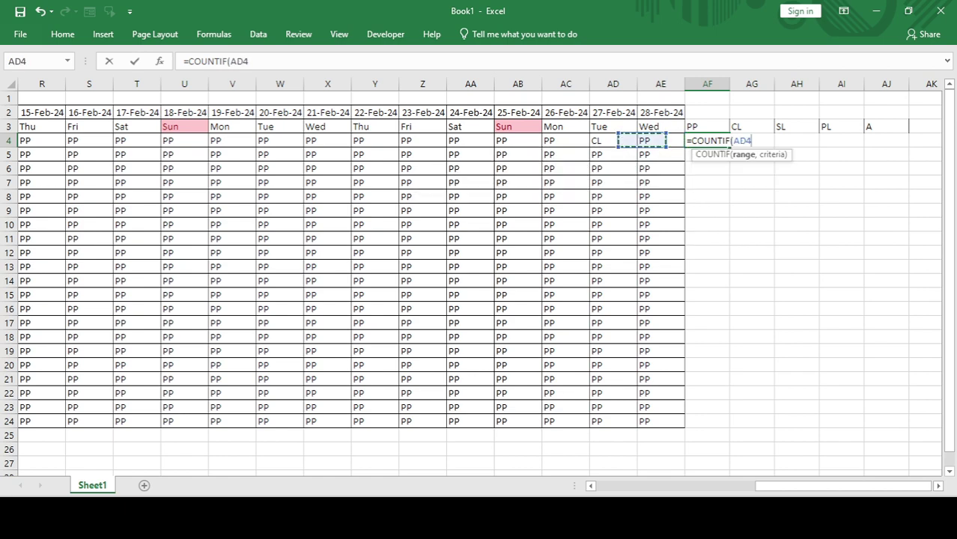
pyautogui.hotkey('ctrl', 'Left')
pyautogui.press('Right')
pyautogui.press('Right')
pyautogui.press('Right')
pyautogui.hotkey('ctrl', 'shift', 'Right')
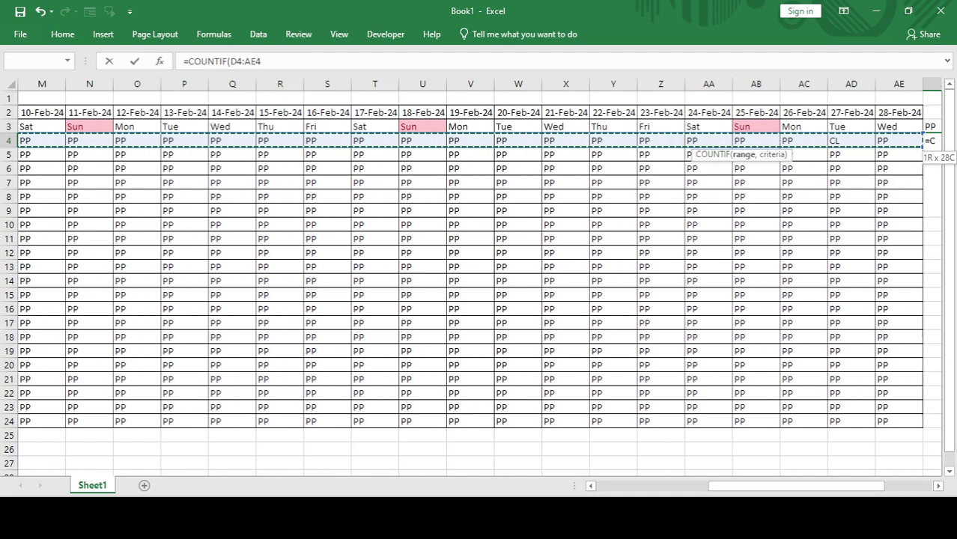
pyautogui.hotkey('shift', 'Right')
pyautogui.hotkey('shift', 'Right')
pyautogui.hotkey('shift', 'Right')
pyautogui.hotkey('shift', 'Right')
pyautogui.hotkey('shift', 'Right')
pyautogui.hotkey('shift', 'Left')
pyautogui.hotkey('shift', 'Left')
pyautogui.hotkey('shift', 'Left')
pyautogui.hotkey('shift', 'Left')
pyautogui.hotkey('shift', 'Left')
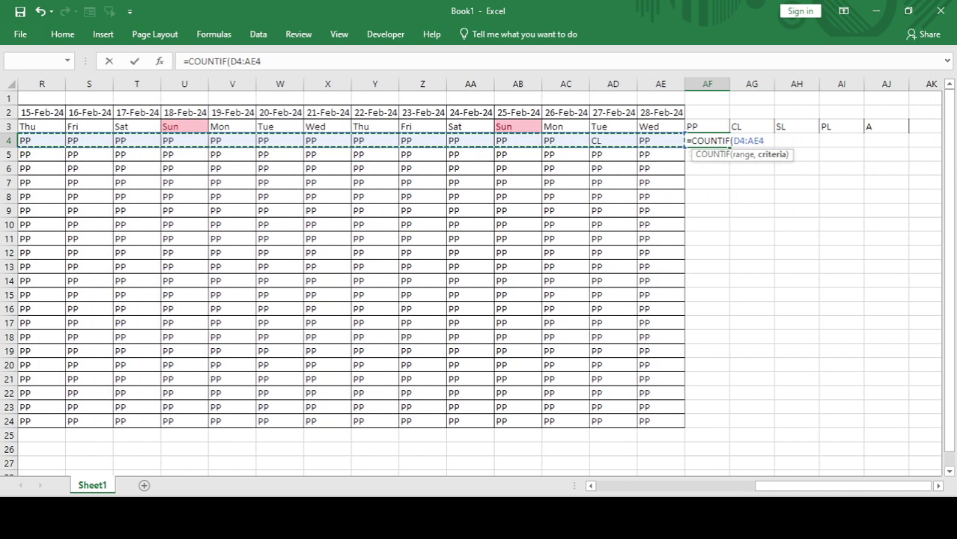
pyautogui.write(',')
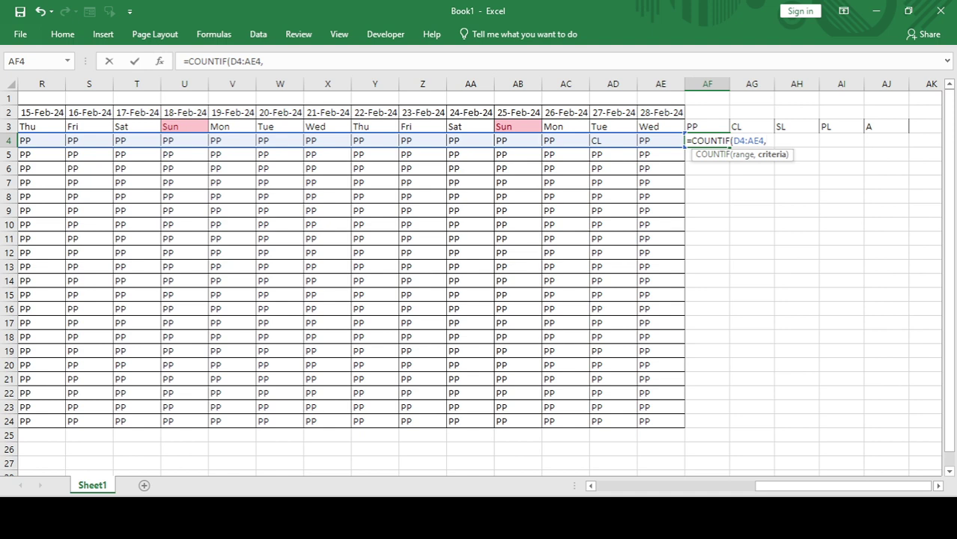
pyautogui.press('Up')
pyautogui.press('Return')
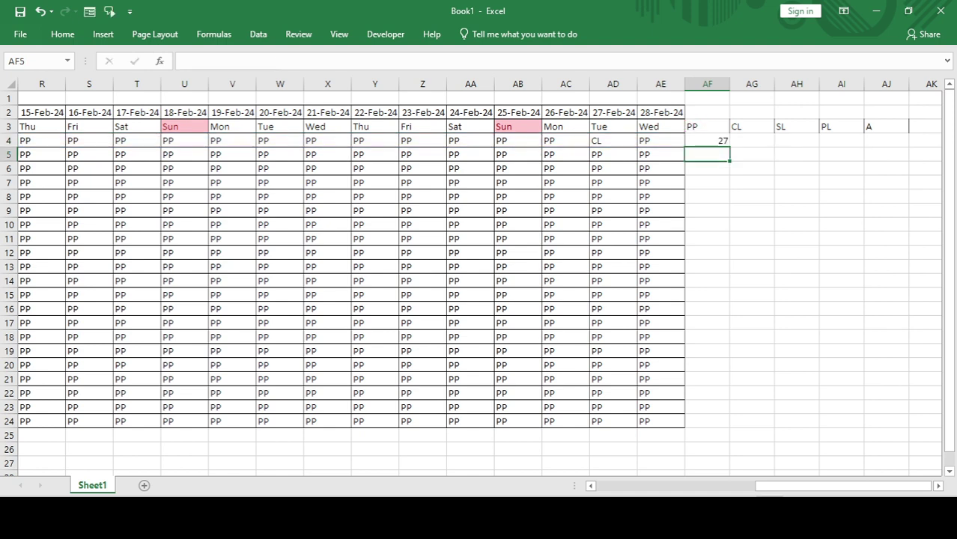
pyautogui.press('Up')
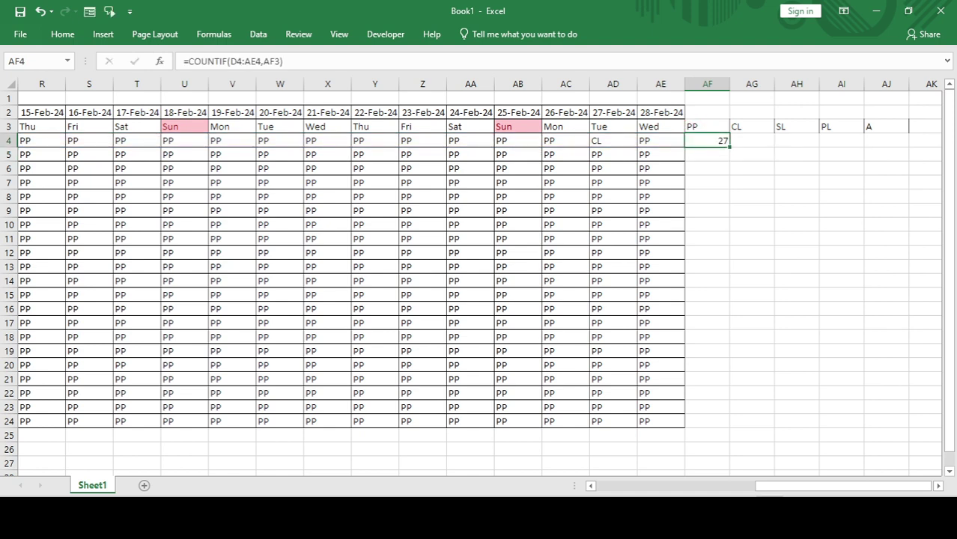
pyautogui.press('Up')
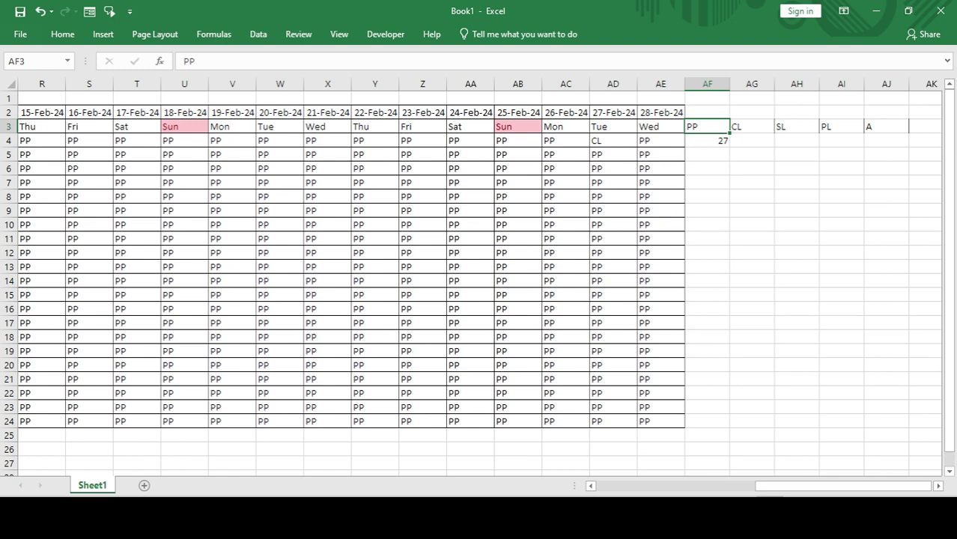
pyautogui.press('Right')
pyautogui.press('Left')
pyautogui.hotkey('shift', 'Up')
pyautogui.hotkey('shift', 'space')
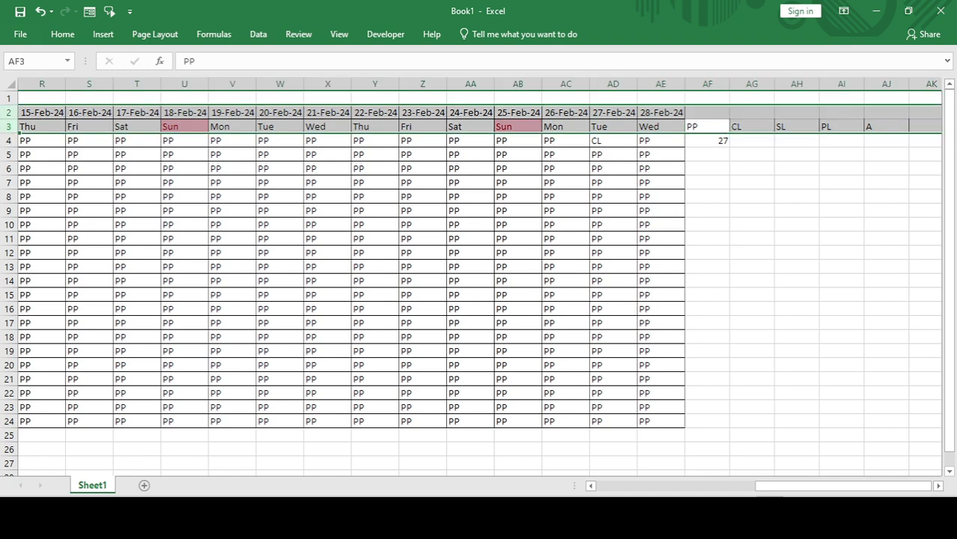
pyautogui.press('Right')
pyautogui.press('Down')
pyautogui.press('Up')
pyautogui.press('Left')
pyautogui.press('Down')
pyautogui.press('Down')
pyautogui.press('Up')
pyautogui.press('Up')
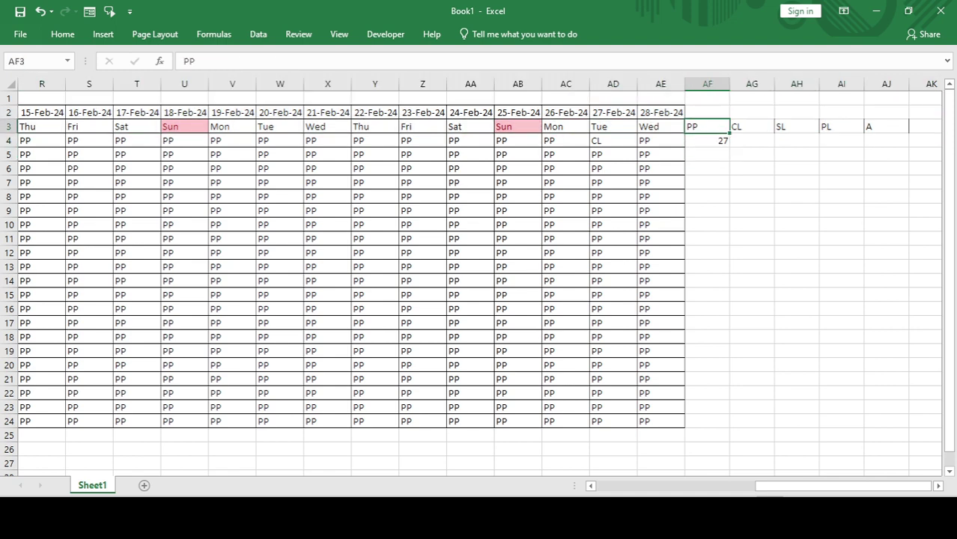
# Lock the range columns and the criteria row in AF4, making the formula =COUNTIF($D4:$AE4,AF$3).
pyautogui.press('Down')
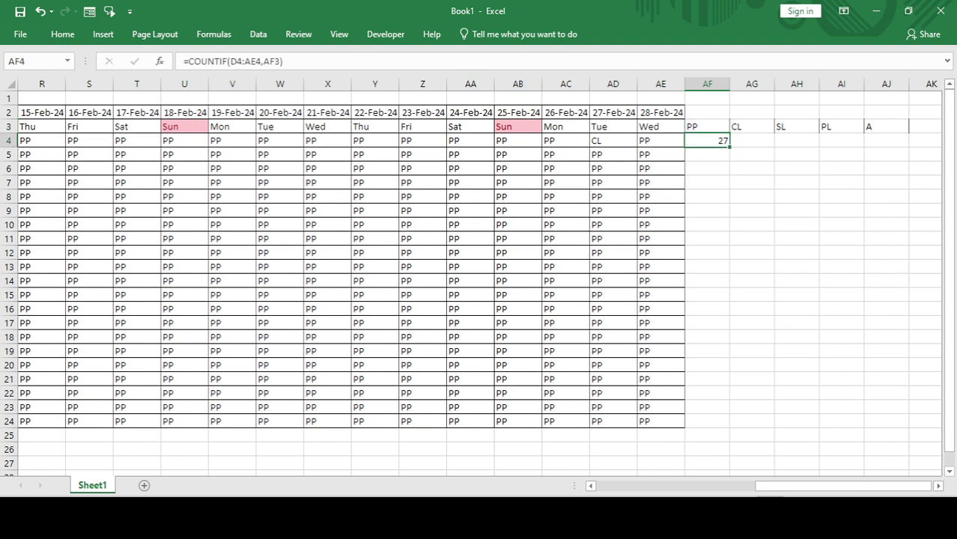
pyautogui.click(274, 62)
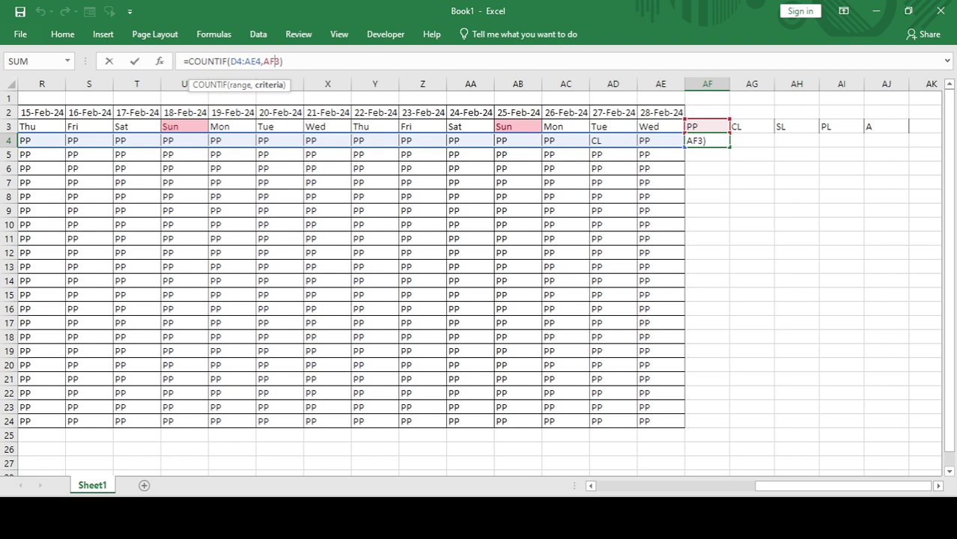
pyautogui.write('$')
pyautogui.press('Left')
pyautogui.press('Left')
pyautogui.press('Left')
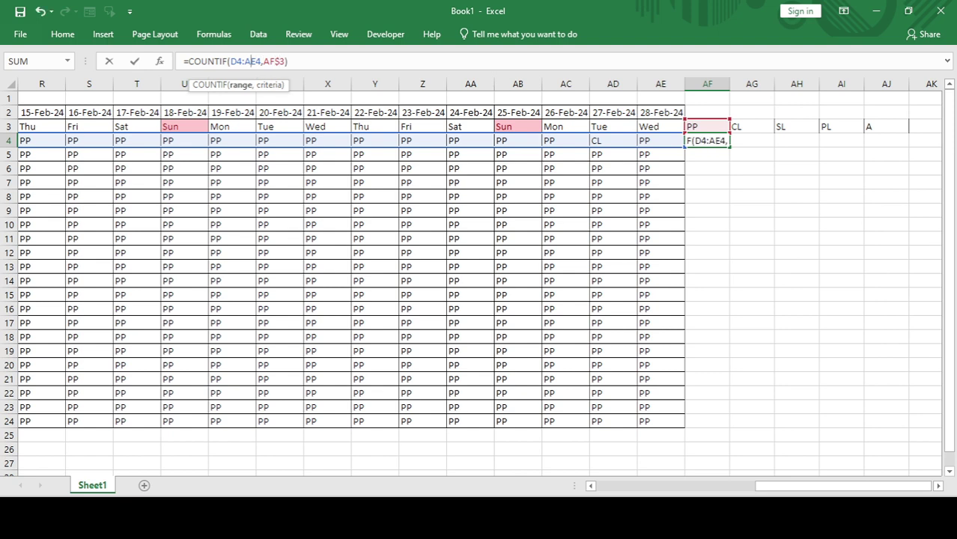
pyautogui.write('$D4:')
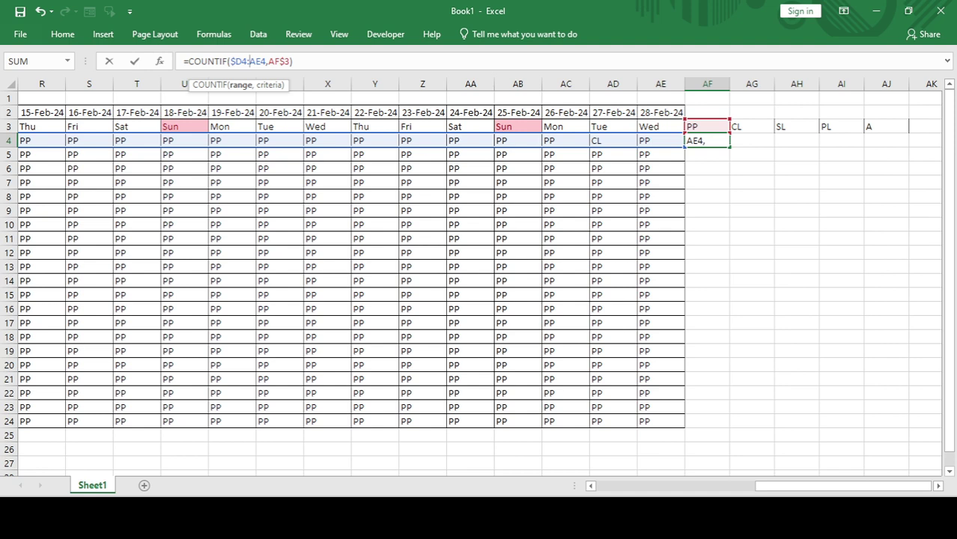
pyautogui.write('$')
pyautogui.press('Return')
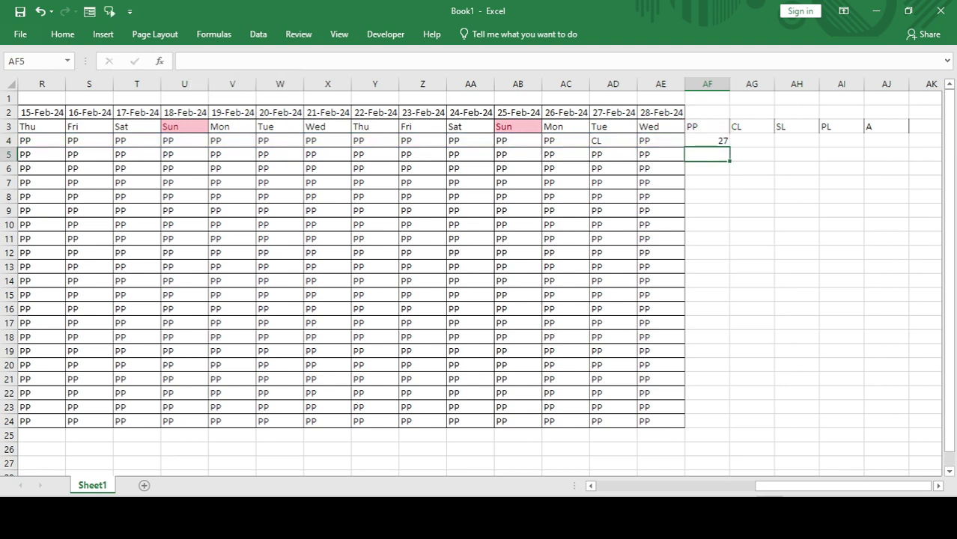
# Copy the COUNTIF formula from AF4 across AG4 to AJ4 for the CL, SL, PL and A counts.
pyautogui.press('Up')
pyautogui.press('Right')
pyautogui.hotkey('ctrl', 'r')
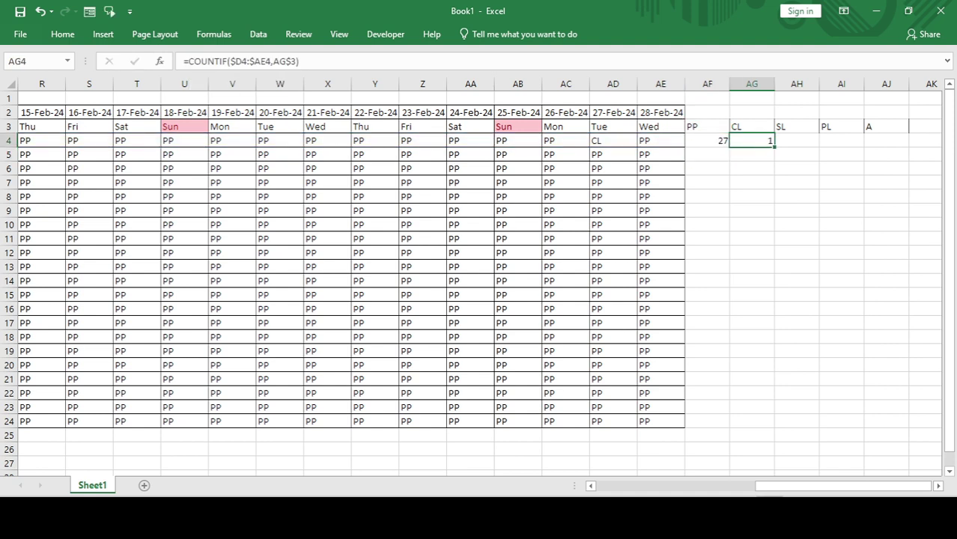
pyautogui.press('F2')
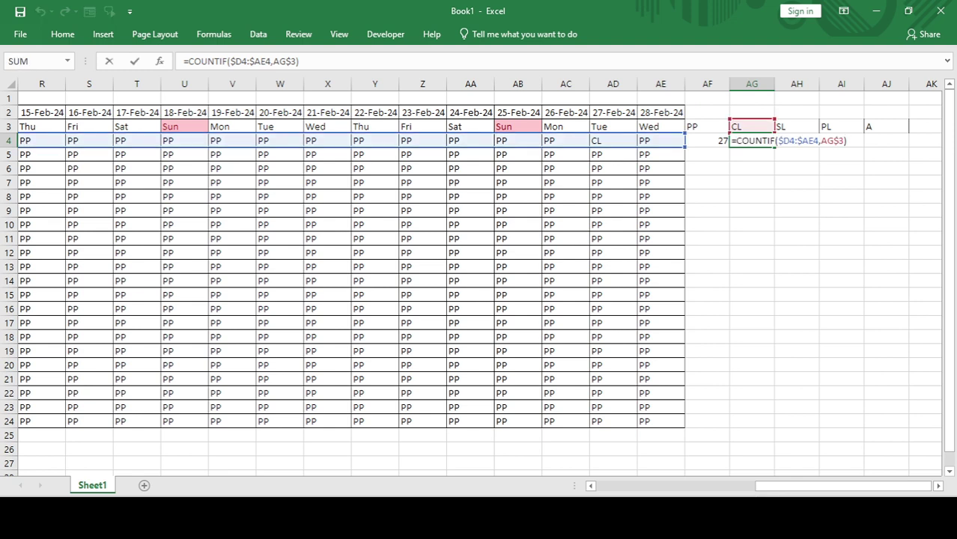
pyautogui.press('Escape')
pyautogui.hotkey('shift', 'Right')
pyautogui.hotkey('shift', 'Right')
pyautogui.hotkey('shift', 'Right')
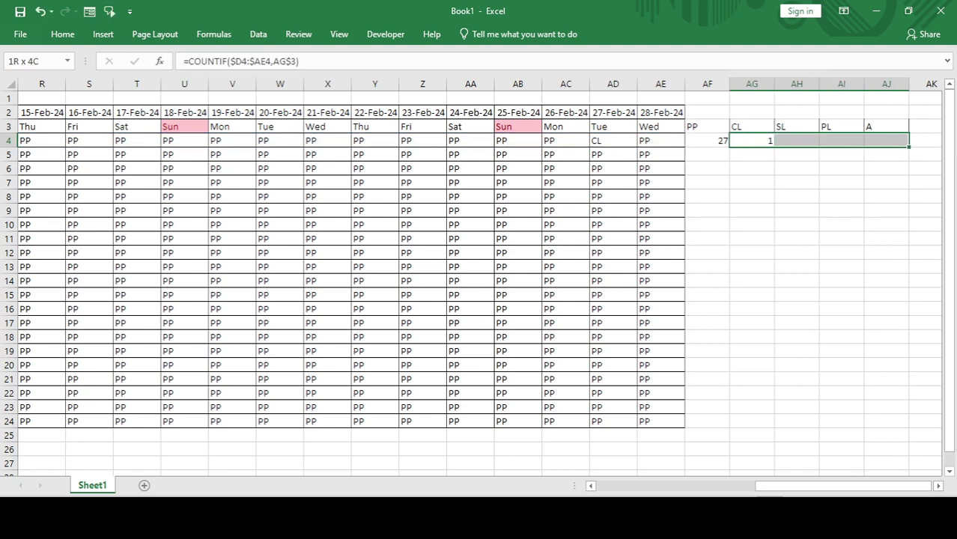
pyautogui.hotkey('ctrl', 'r')
pyautogui.press('Right')
pyautogui.press('Up')
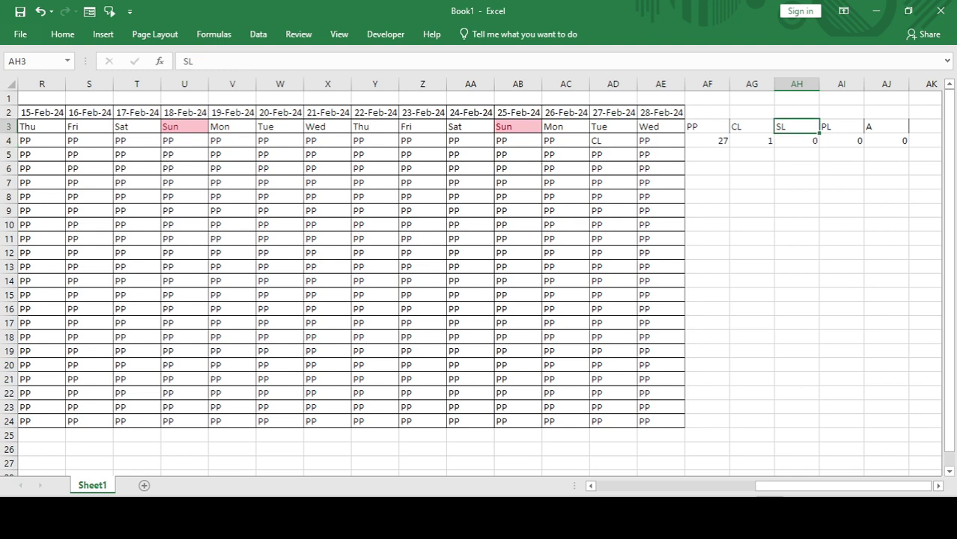
# Fill the five COUNTIF formulas in AF4:AJ4 down to row 24 for every employee.
pyautogui.press('Down')
pyautogui.press('Left')
pyautogui.press('Left')
pyautogui.press('Left')
pyautogui.hotkey('ctrl', 'Down')
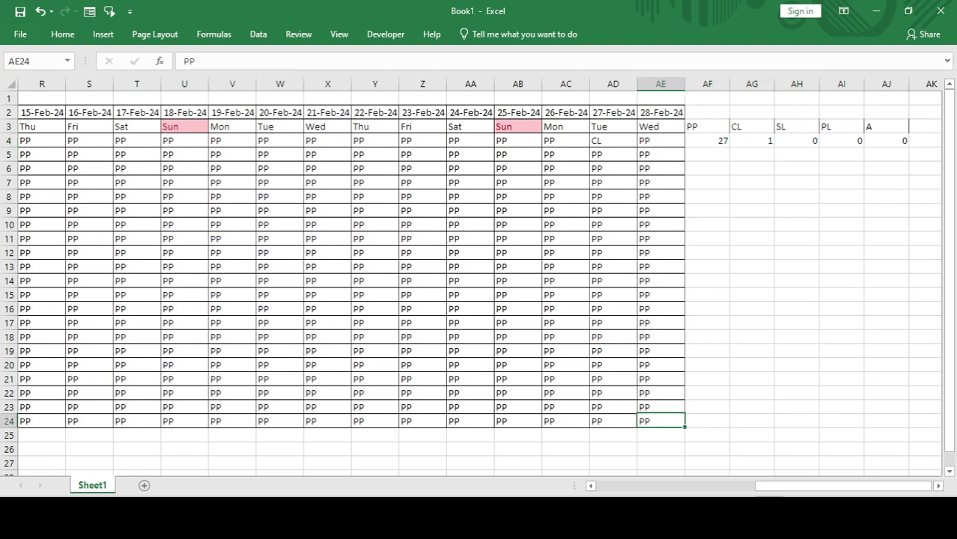
pyautogui.press('Right')
pyautogui.hotkey('ctrl', 'shift', 'Up')
pyautogui.hotkey('shift', 'Right')
pyautogui.hotkey('shift', 'Right')
pyautogui.hotkey('shift', 'Right')
pyautogui.hotkey('shift', 'Right')
pyautogui.hotkey('ctrl', 'd')
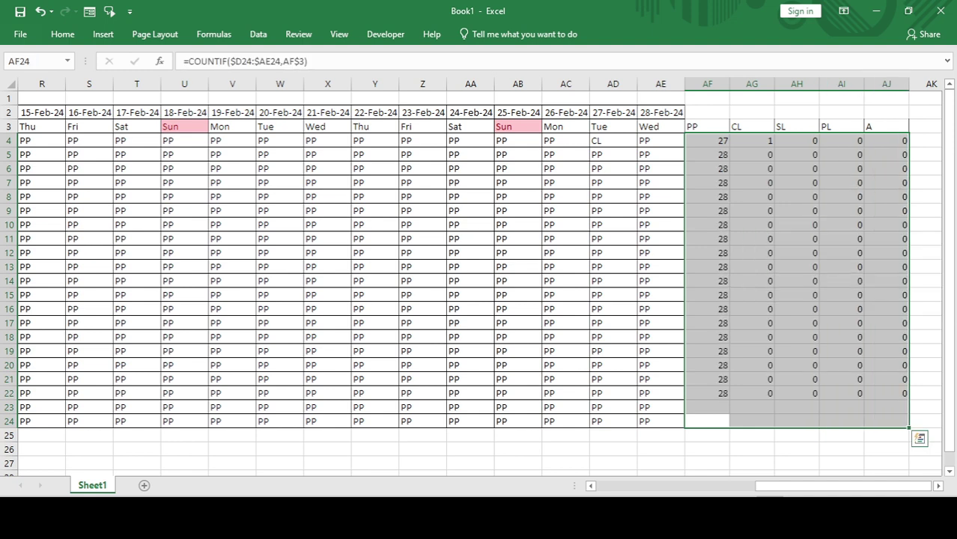
pyautogui.press('Down')
pyautogui.press('Down')
pyautogui.press('Up')
pyautogui.press('Up')
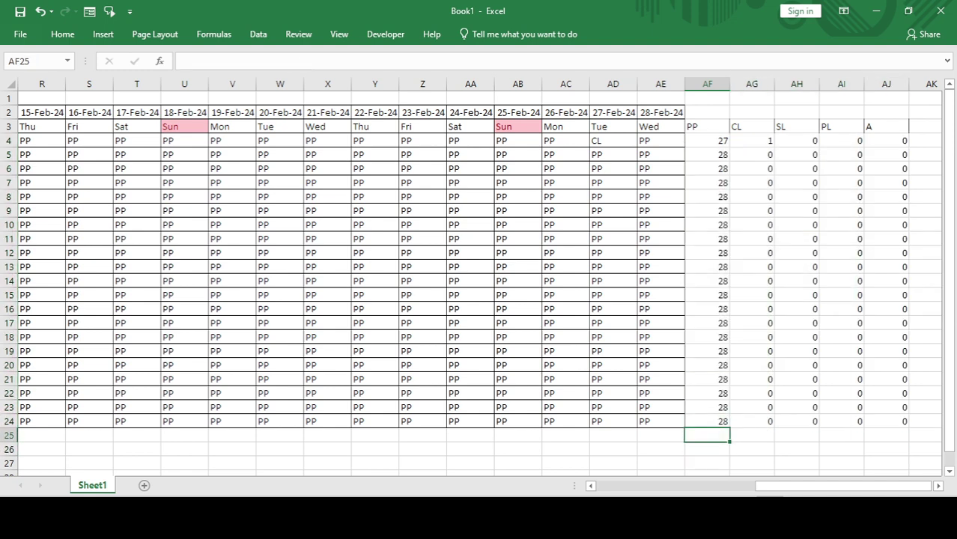
# Change the 28-Feb-24 attendance codes in AE7, AE8 and AE9 to A, SL and CL.
pyautogui.hotkey('ctrl', 'Up')
pyautogui.press('Down')
pyautogui.press('Down')
pyautogui.press('Down')
pyautogui.press('Down')
pyautogui.press('Left')
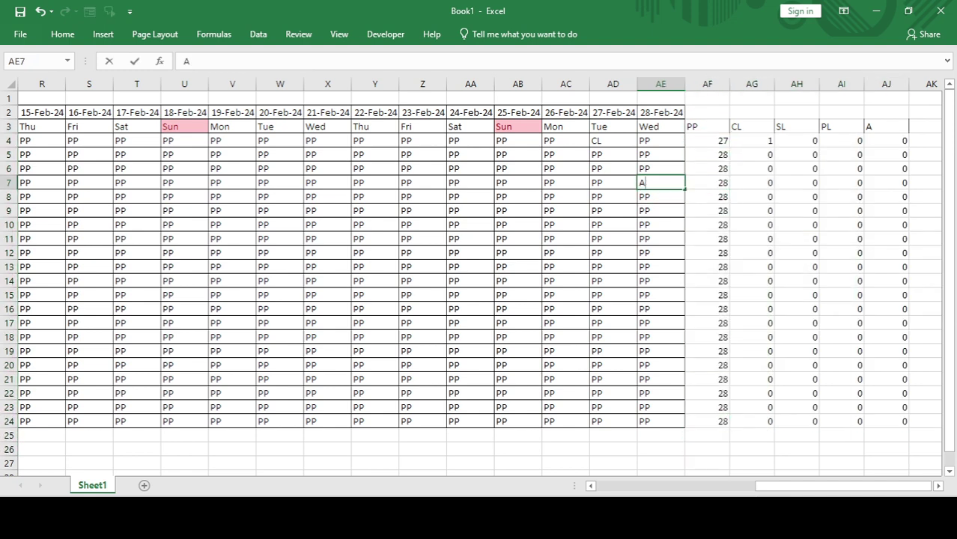
pyautogui.press('Return')
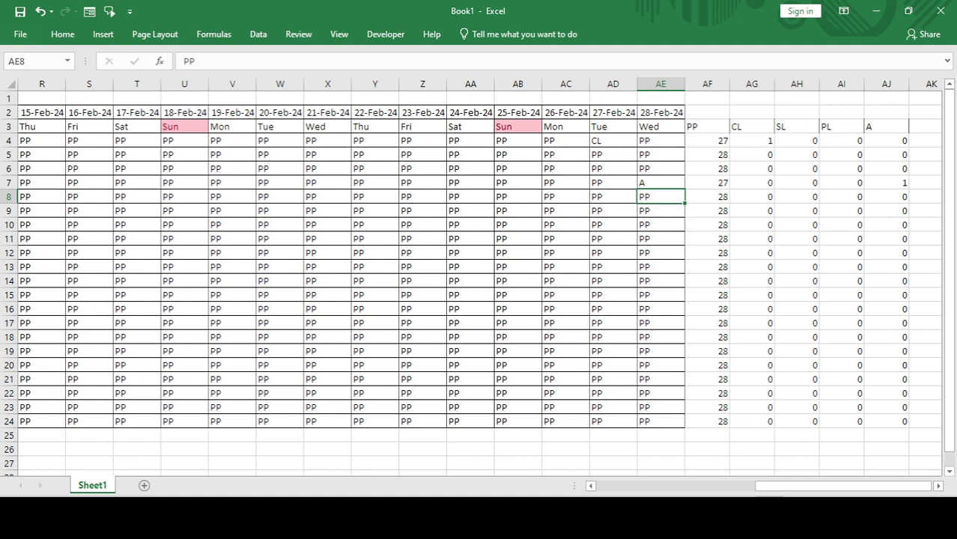
pyautogui.write('SL')
pyautogui.press('Tab')
pyautogui.press('Return')
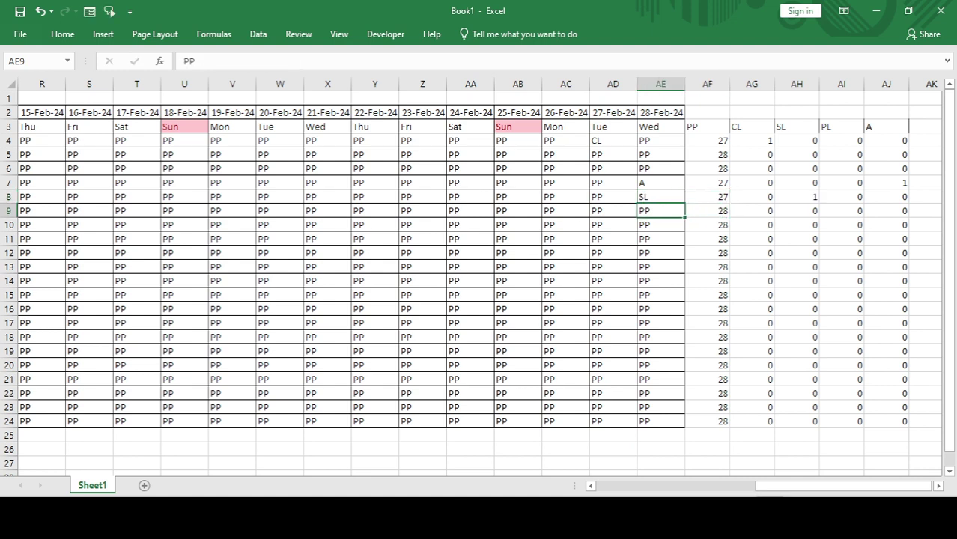
pyautogui.write('CL')
pyautogui.press('Tab')
# Add the heading Total in AK3 beside the A summary column.
pyautogui.press('Right')
pyautogui.press('Right')
pyautogui.hotkey('ctrl', 'Up')
pyautogui.press('Right')
pyautogui.press('Right')
pyautogui.press('Right')
pyautogui.press('Right')
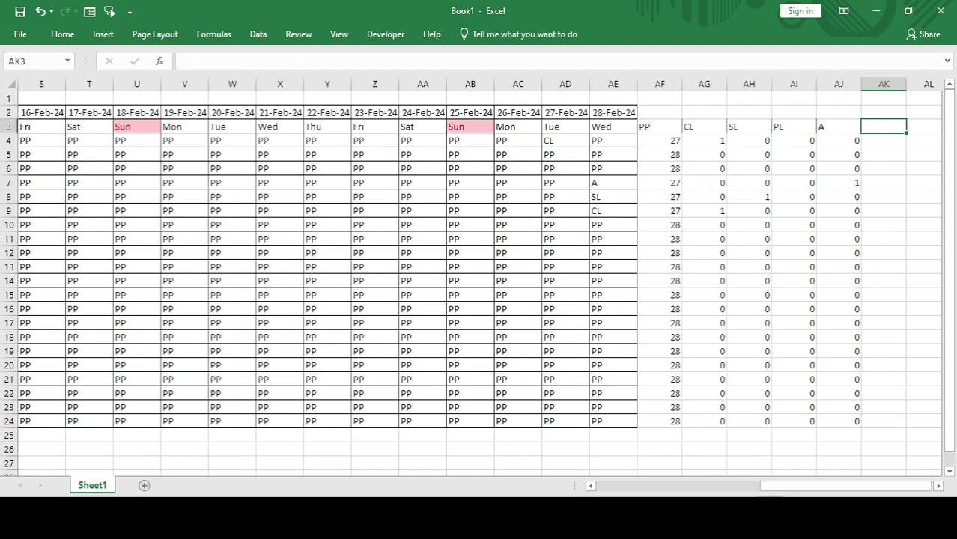
pyautogui.press('Left')
pyautogui.write('Total')
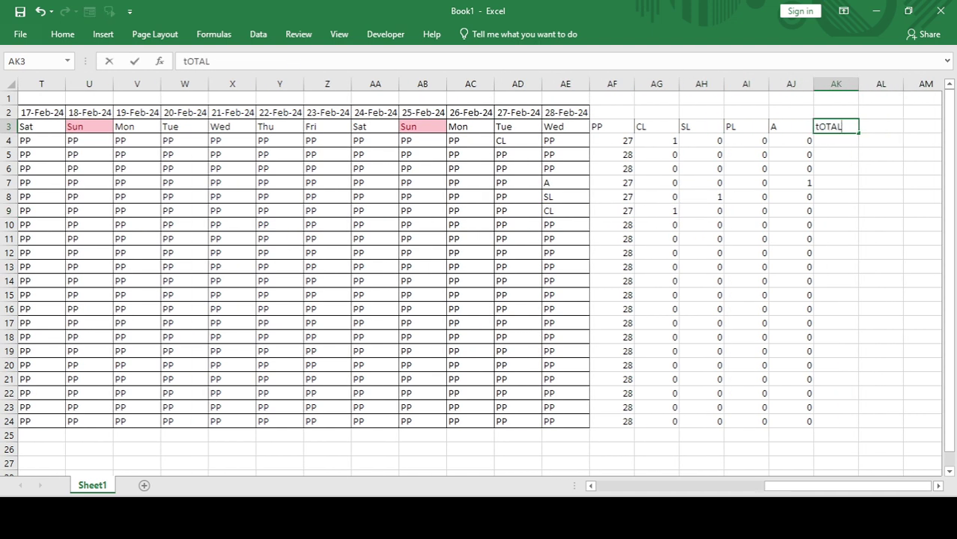
pyautogui.press('Return')
pyautogui.write('sum')
pyautogui.press('Tab')
pyautogui.press('Left')
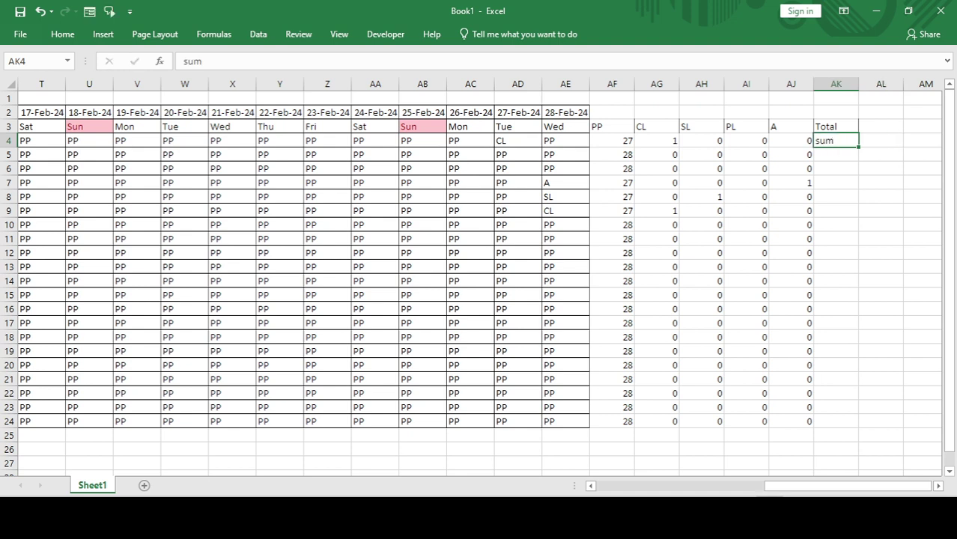
# Sum the first employee's attendance counts in AK4 with =SUM(AF4:AJ4).
pyautogui.write('=sum')
pyautogui.press('Tab')
pyautogui.press('Left')
pyautogui.press('Left')
pyautogui.press('Left')
pyautogui.press('Left')
pyautogui.press('Left')
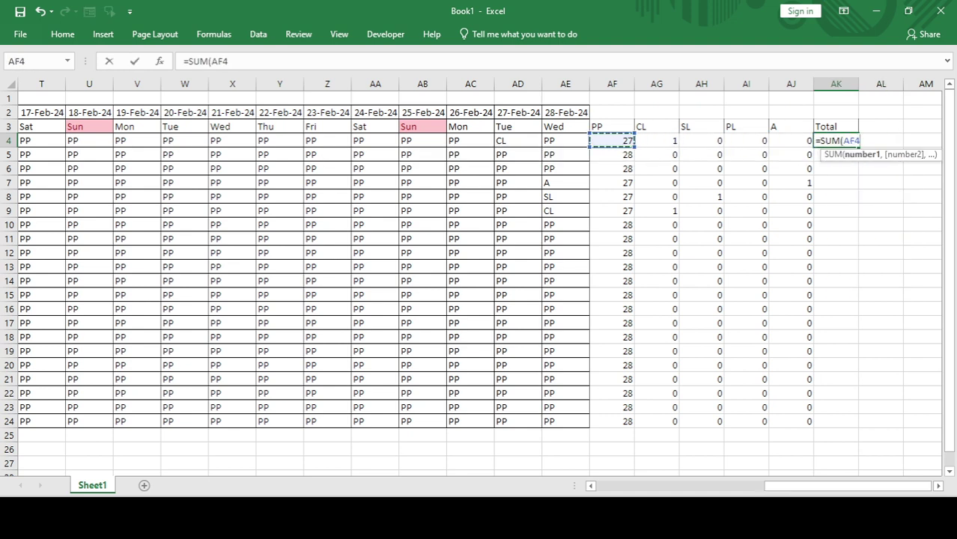
pyautogui.hotkey('shift', 'Right')
pyautogui.hotkey('shift', 'Right')
pyautogui.hotkey('shift', 'Right')
pyautogui.hotkey('shift', 'Right')
pyautogui.press('Return')
# Fill the Total formula from AK4 down to AK24 for every employee.
pyautogui.press('Left')
pyautogui.hotkey('ctrl', 'Down')
pyautogui.press('Right')
pyautogui.hotkey('ctrl', 'shift', 'Up')
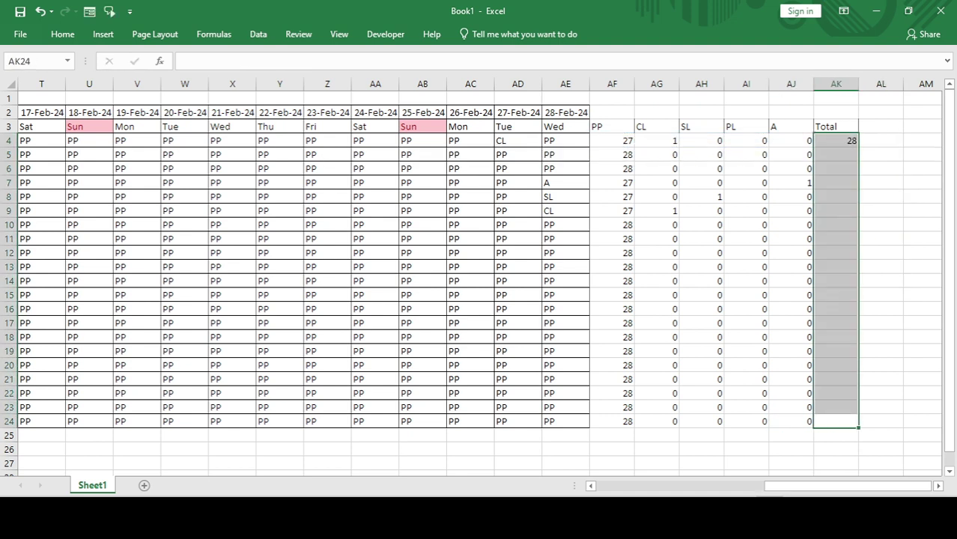
pyautogui.hotkey('ctrl', 'd')
pyautogui.hotkey('ctrl', 'Up')
pyautogui.press('Down')
pyautogui.press('Down')
pyautogui.press('Up')
# Insert a blank column at AF, between the 28-Feb-24 column and the PP summary column.
pyautogui.press('Left')
pyautogui.press('Left')
pyautogui.press('Left')
pyautogui.press('Left')
pyautogui.press('Left')
pyautogui.press('Left')
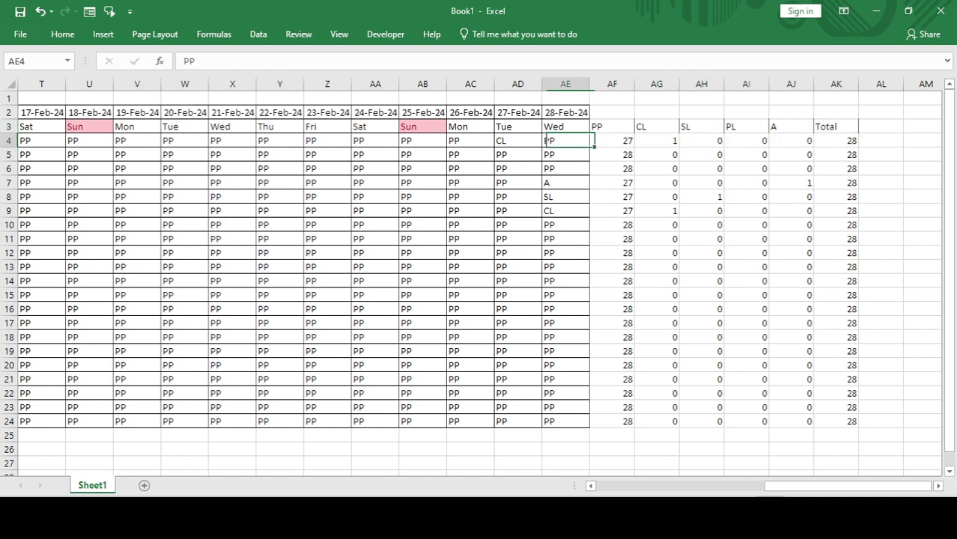
pyautogui.press('Up')
pyautogui.press('Up')
pyautogui.press('Right')
pyautogui.hotkey('ctrl', 'space')
pyautogui.hotkey('ctrl', 'shift', '+')
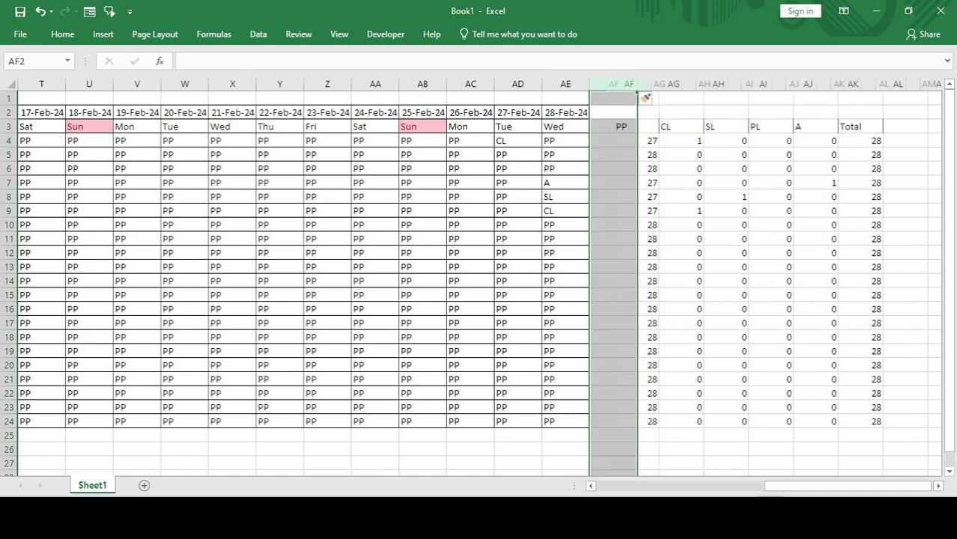
# Extend the date and weekday from AE2:AE3 into the blank column AF, adding 29-Feb-24.
pyautogui.press('Left')
pyautogui.hotkey('shift', 'Down')
pyautogui.hotkey('shift', 'Right')
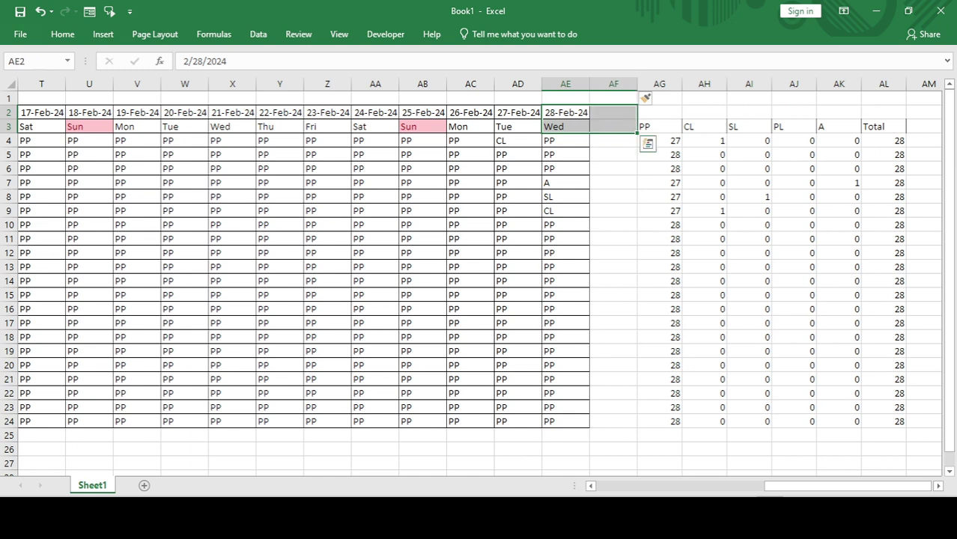
pyautogui.click(566, 112)
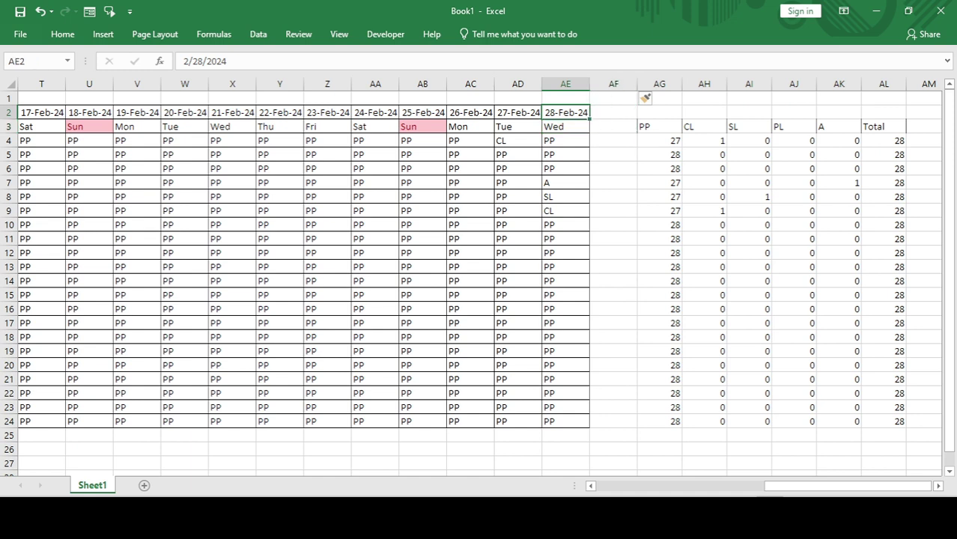
pyautogui.moveTo(589, 119); pyautogui.dragTo(612, 131)
# Fill the attendance codes from the 28-Feb-24 column, AE4:AE24, across into AF4:AF24.
pyautogui.click(565, 140)
pyautogui.click(565, 127)
pyautogui.press('Down')
pyautogui.press('Up')
pyautogui.press('Down')
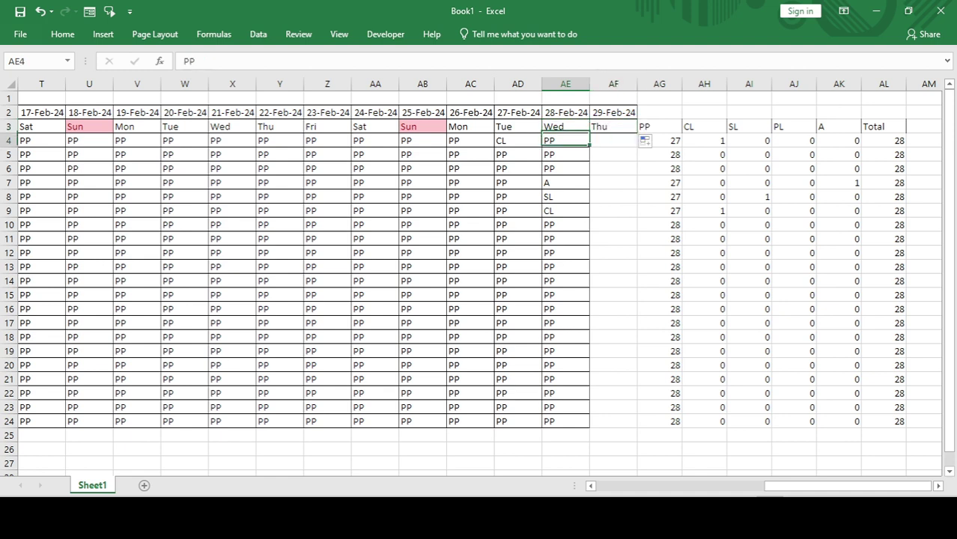
pyautogui.hotkey('ctrl', 'shift', 'Down')
pyautogui.hotkey('shift', 'Right')
pyautogui.hotkey('ctrl', 'r')
# Change the PP count in AG4 to =COUNTIF($D4:$AF4,AG$3) and fill it down to AG24.
pyautogui.press('Right')
pyautogui.press('Right')
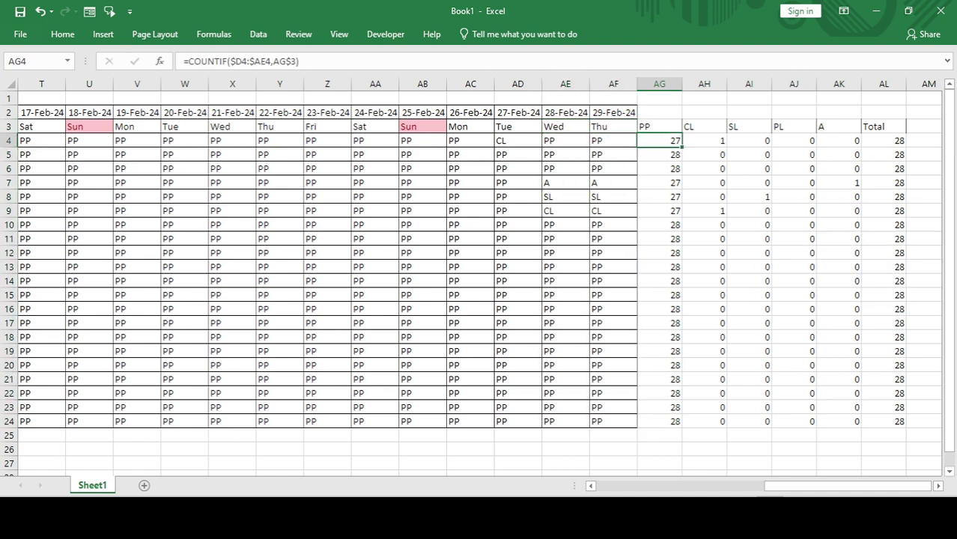
pyautogui.press('F2')
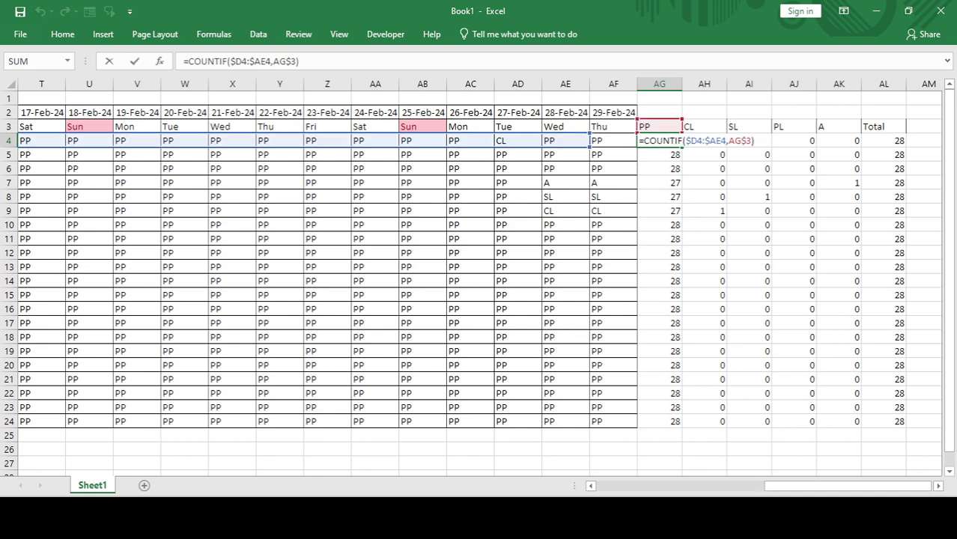
pyautogui.moveTo(589, 147); pyautogui.dragTo(629, 147)
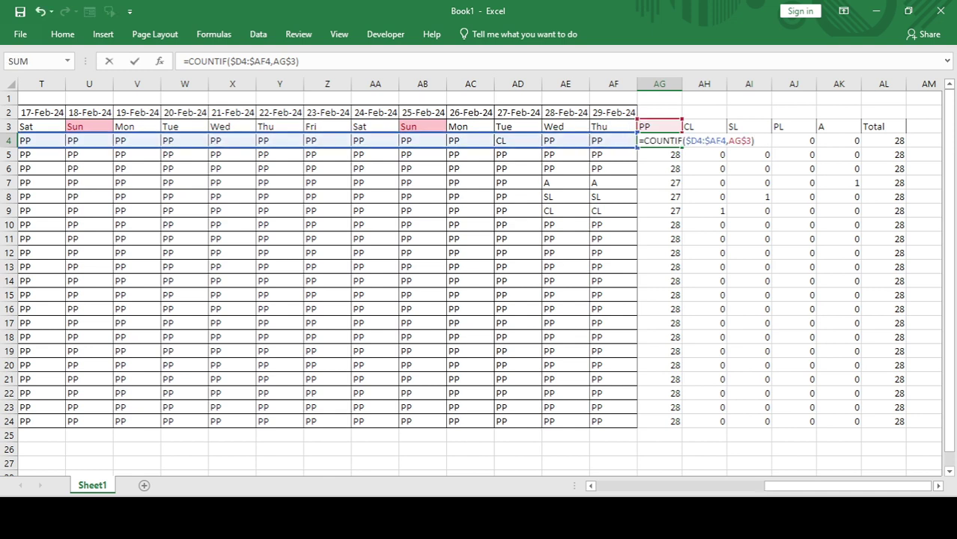
pyautogui.press('Return')
pyautogui.press('Up')
pyautogui.hotkey('ctrl', 'shift', 'Down')
pyautogui.hotkey('ctrl', 'd')
pyautogui.press('Right')
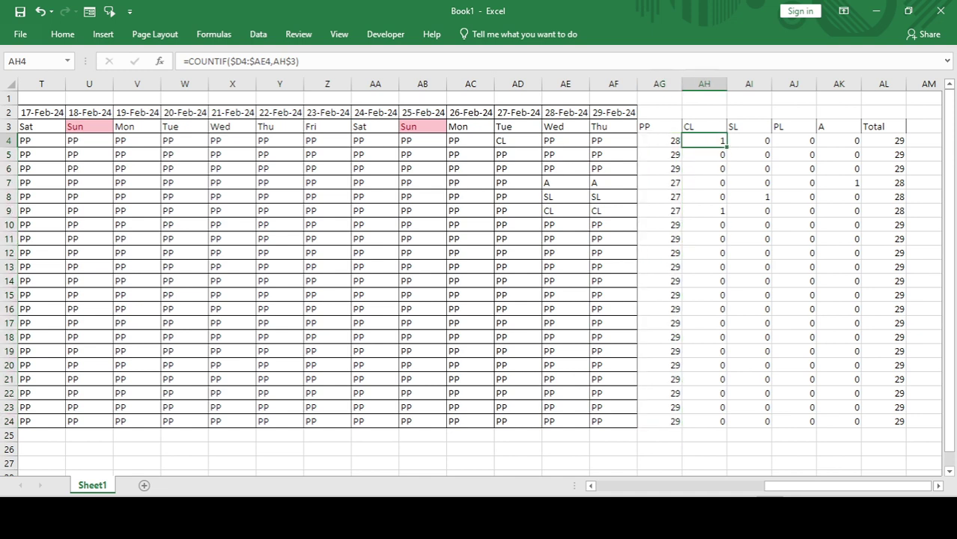
# Fill the updated COUNTIF formulas from AG4:AG24 across through the A column, AK4:AK24.
pyautogui.press('Left')
pyautogui.hotkey('ctrl', 'shift', 'Down')
pyautogui.hotkey('shift', 'Right')
pyautogui.hotkey('shift', 'Right')
pyautogui.hotkey('shift', 'Right')
pyautogui.hotkey('shift', 'Right')
pyautogui.hotkey('shift', 'Right')
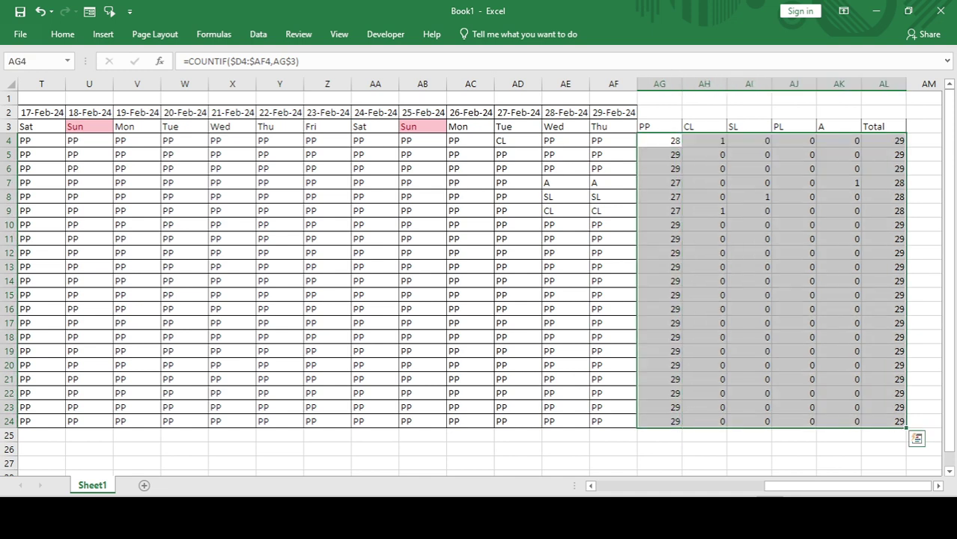
pyautogui.hotkey('shift', 'Left')
pyautogui.hotkey('ctrl', 'shift')
pyautogui.hotkey('ctrl', 'r')
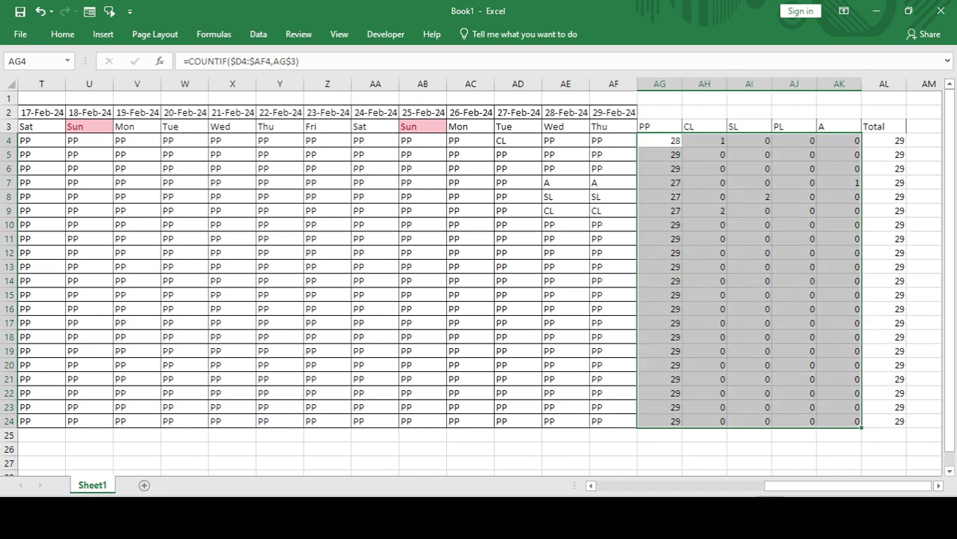
# Apply cell borders to the whole attendance table, including the PP to Total summary columns through AL24.
pyautogui.press('Right')
pyautogui.press('Right')
pyautogui.press('Right')
pyautogui.press('Right')
pyautogui.press('Right')
pyautogui.press('Up')
pyautogui.hotkey('ctrl', 'Left')
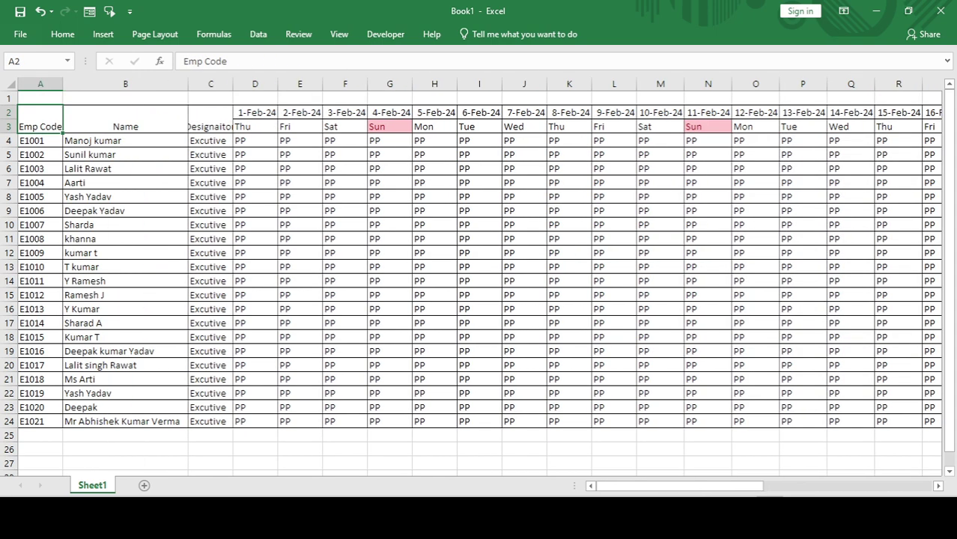
pyautogui.moveTo(41, 120); pyautogui.dragTo(859, 425)
# Review the employee code and name columns, and check the Total formula in AL4.
pyautogui.press('Down')
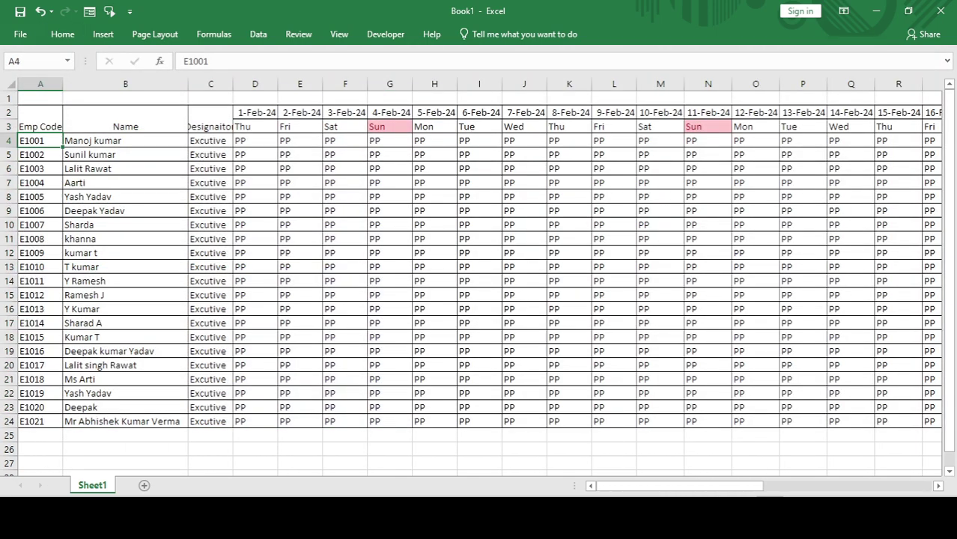
pyautogui.hotkey('ctrl', 'shift', 'Down')
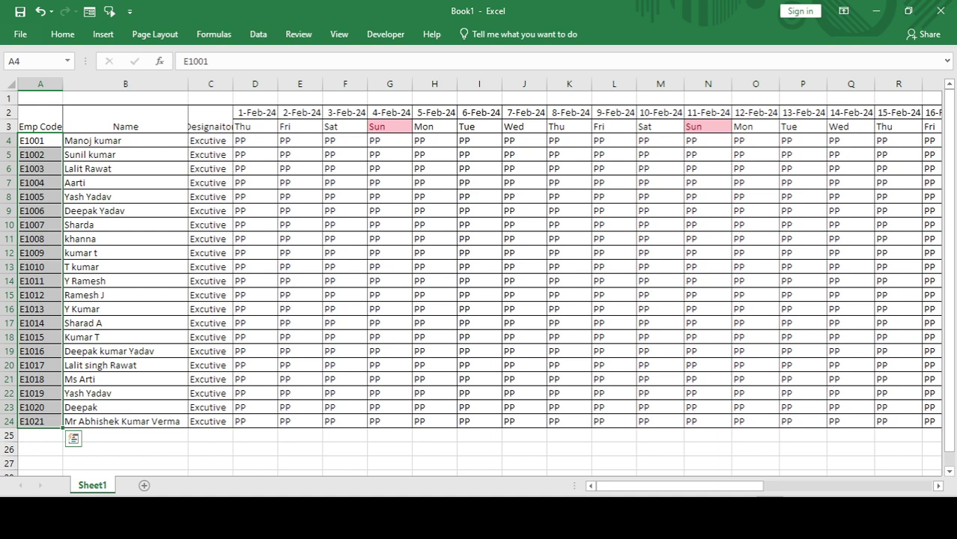
pyautogui.press('Right')
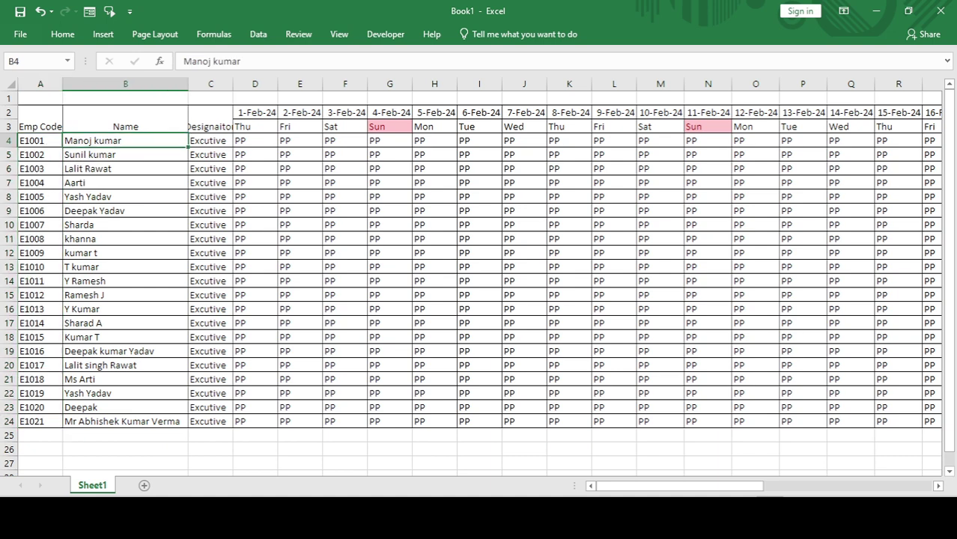
pyautogui.hotkey('ctrl', 'Right')
pyautogui.press('Right')
pyautogui.press('Up')
pyautogui.press('Left')
pyautogui.press('Down')
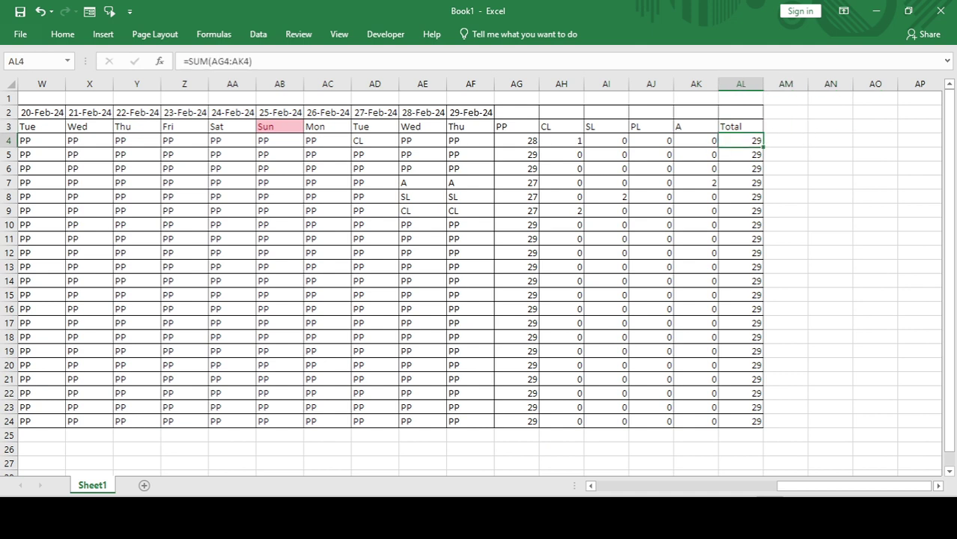
pyautogui.press('Down')
pyautogui.press('Up')
pyautogui.press('F2')
pyautogui.press('Return')
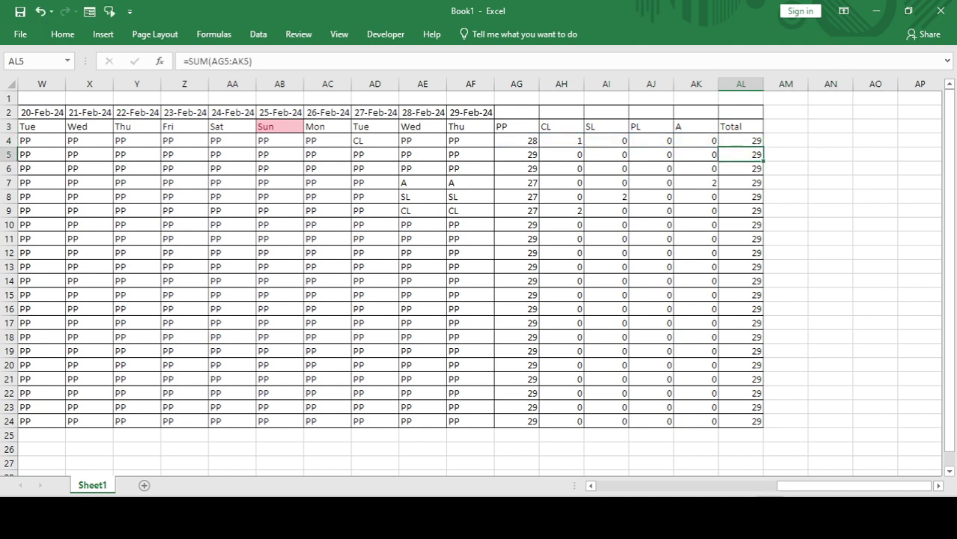
# Enter the absence code a in AF5 under 29-Feb-24 and check row 5's A count.
pyautogui.press('Left')
pyautogui.press('Left')
pyautogui.press('Left')
pyautogui.press('Left')
pyautogui.press('Left')
pyautogui.press('Left')
pyautogui.write('a')
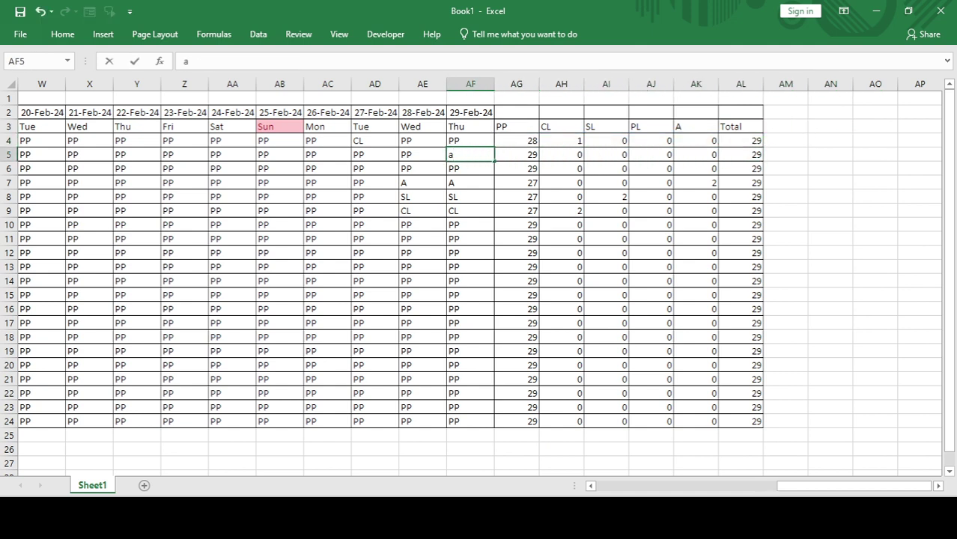
pyautogui.press('Tab')
pyautogui.press('Right')
pyautogui.press('Right')
pyautogui.press('Right')
pyautogui.press('Right')
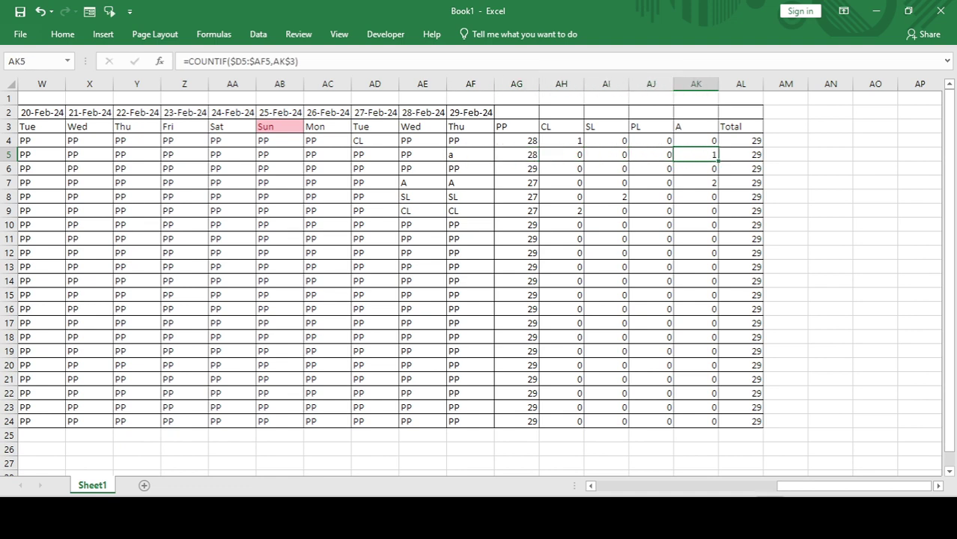
# Change the code in AF5 to az to test how row 5's Total reacts.
pyautogui.press('Left')
pyautogui.press('Left')
pyautogui.press('Left')
pyautogui.press('Left')
pyautogui.press('Left')
pyautogui.press('F2')
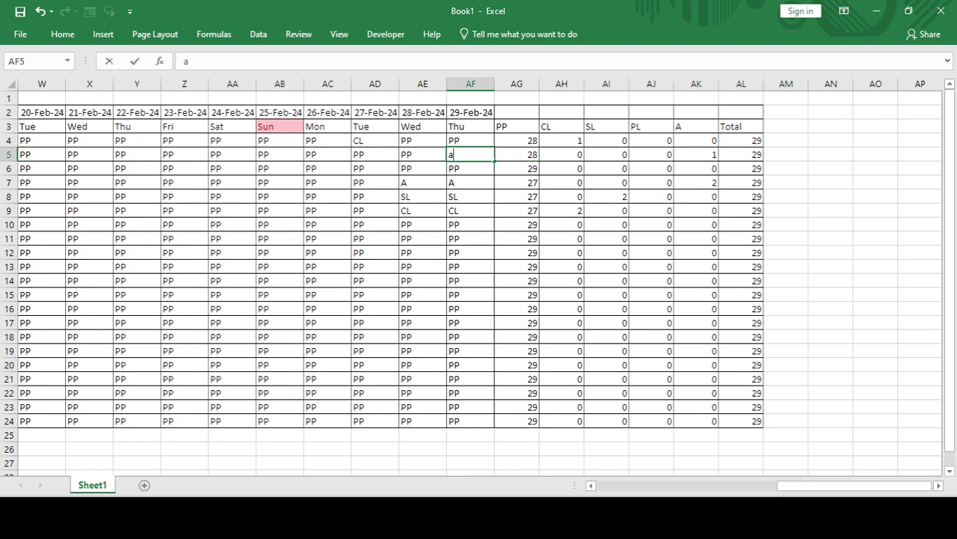
pyautogui.write('z')
pyautogui.press('Tab')
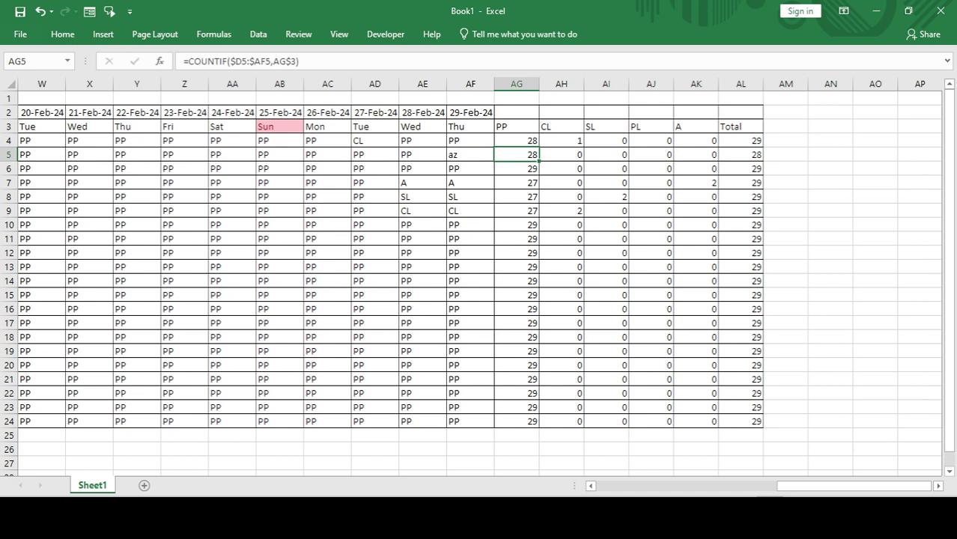
pyautogui.press('Left')
pyautogui.press('Left')
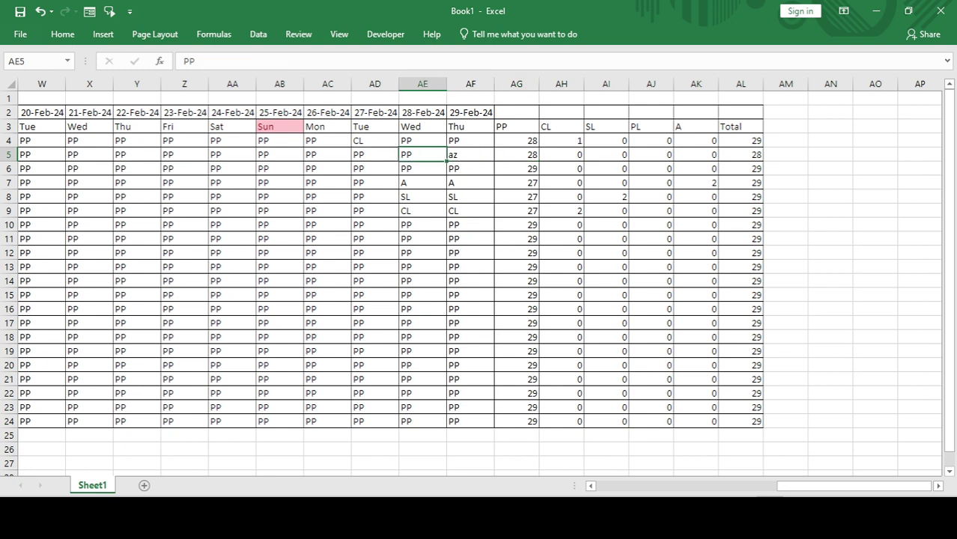
# Remove the stray z from AF5 and set the code to a capital A.
pyautogui.press('Right')
pyautogui.press('F2')
pyautogui.press('BackSpace')
pyautogui.press('Tab')
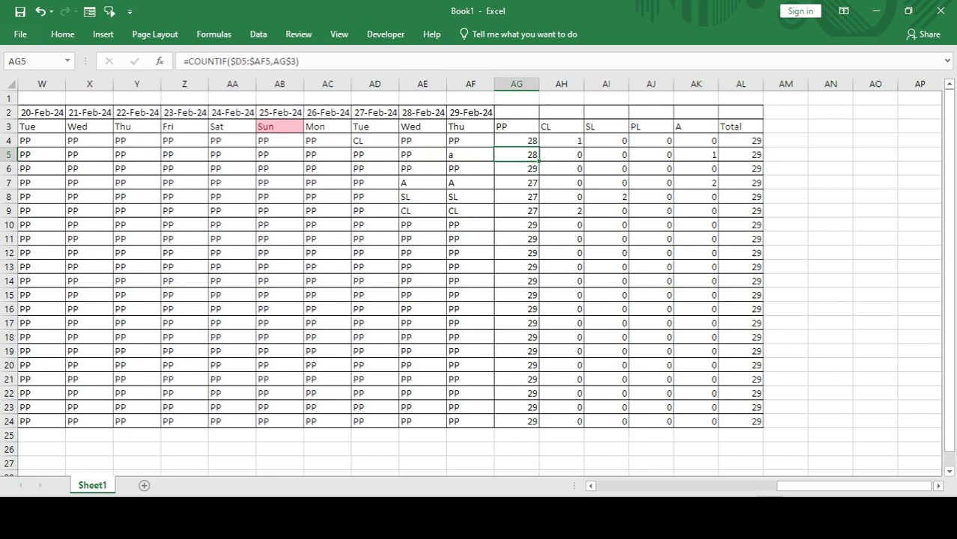
pyautogui.press('Left')
pyautogui.press('Tab')
# Examine the Total column's formulas in AL4:AL24 and the empty column beside it.
pyautogui.press('Right')
pyautogui.press('Right')
pyautogui.press('Right')
pyautogui.press('Right')
pyautogui.press('Right')
pyautogui.press('Right')
pyautogui.press('Up')
pyautogui.press('Up')
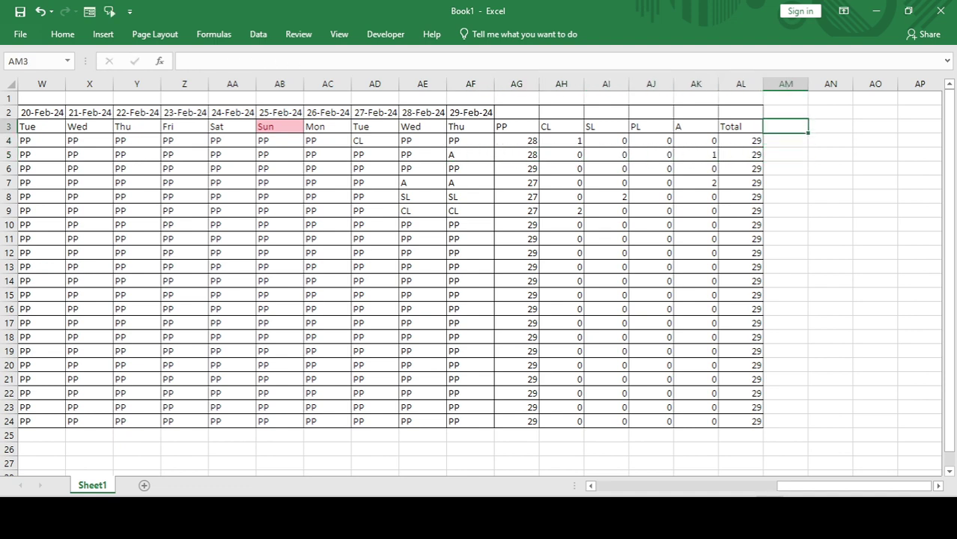
pyautogui.press('Down')
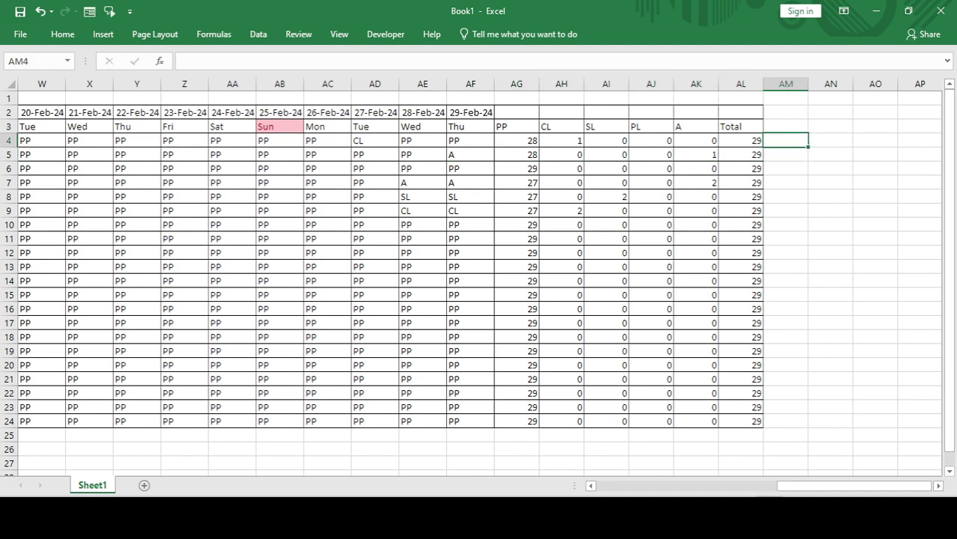
pyautogui.press('Up')
pyautogui.press('Down')
pyautogui.press('Up')
pyautogui.press('Left')
pyautogui.press('Down')
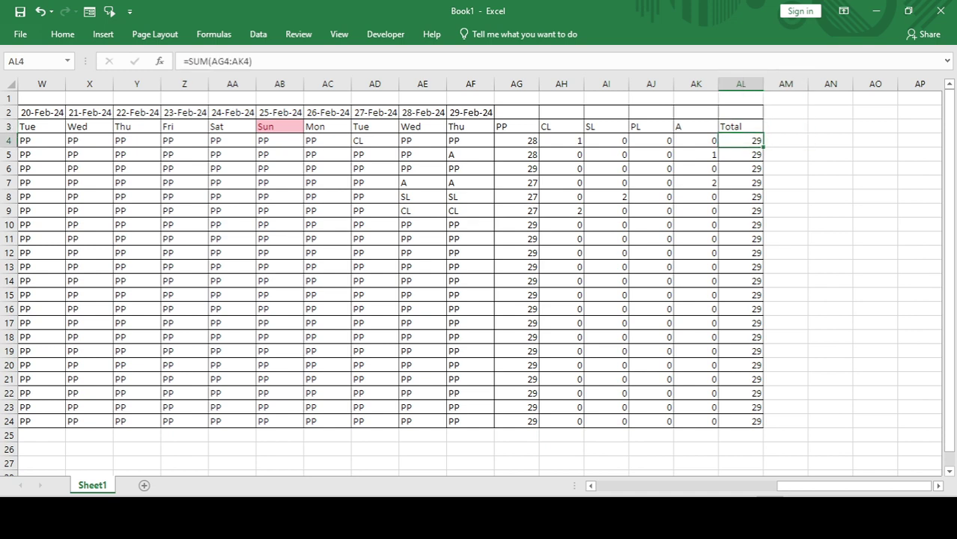
pyautogui.hotkey('ctrl', 'shift', 'Down')
pyautogui.press('Up')
pyautogui.press('Down')
# Add the heading Payable Days in AM3 beside Total.
pyautogui.press('Up')
pyautogui.press('Right')
pyautogui.write('p')
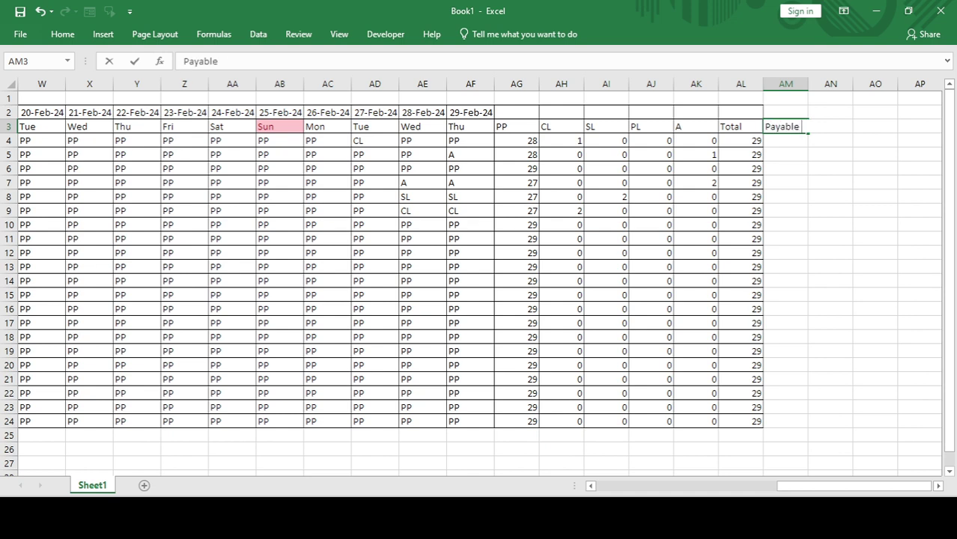
pyautogui.press('Return')
# Calculate the first employee's payable days in AM4 with =AL4-AK4, subtracting absences from the total.
pyautogui.write('=')
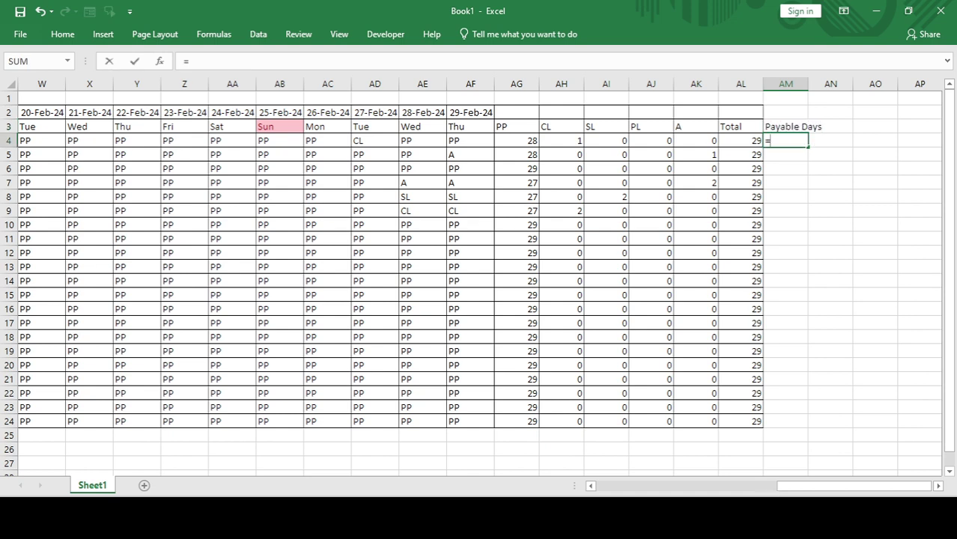
pyautogui.press('Left')
pyautogui.write('-')
pyautogui.press('Left')
pyautogui.press('Left')
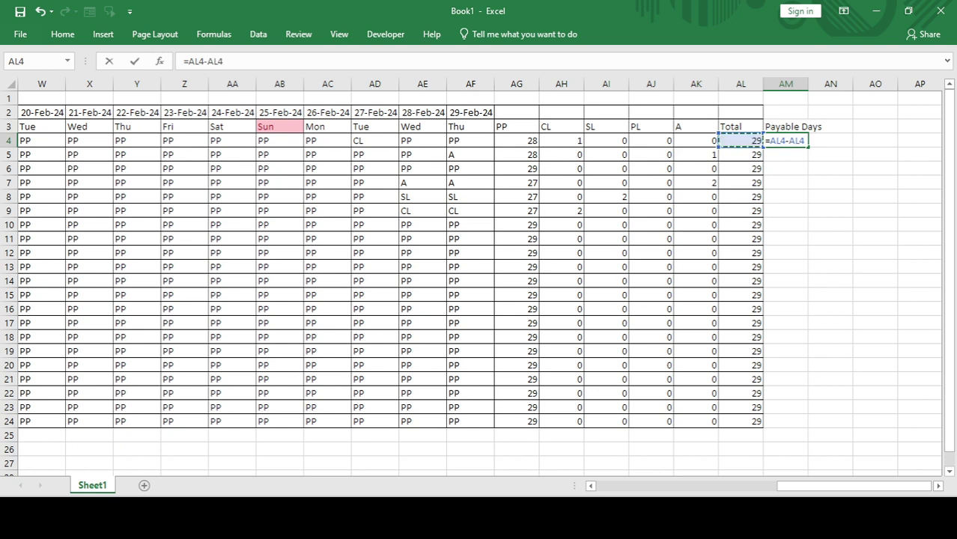
pyautogui.press('Return')
# Fill the Payable Days formula from AM4 down to AM24 for every employee.
pyautogui.press('Left')
pyautogui.hotkey('ctrl', 'Down')
pyautogui.press('Right')
pyautogui.hotkey('ctrl', 'shift', 'Up')
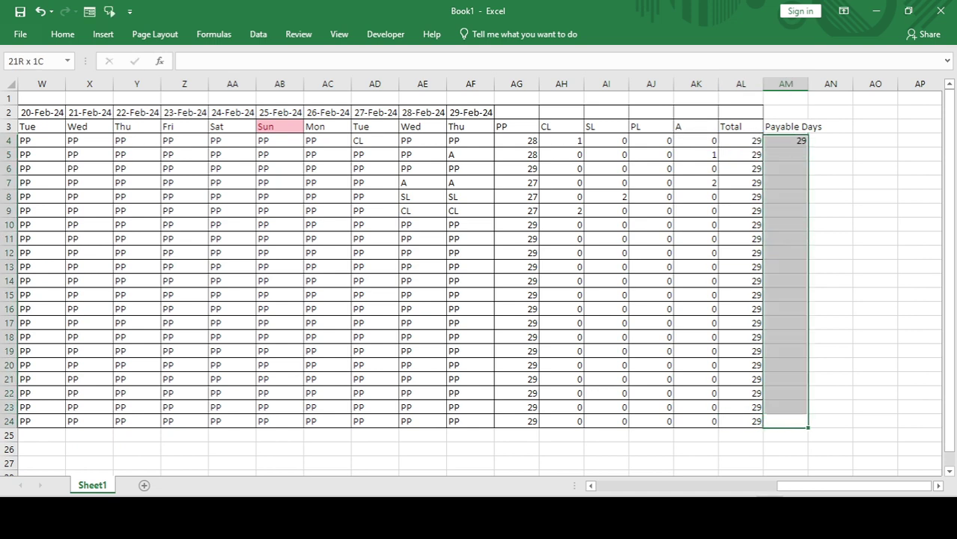
pyautogui.hotkey('ctrl', 'd')
# Add the heading Monthly Gross in AN3 beside Payable Days.
pyautogui.press('Up')
pyautogui.hotkey('ctrl', 'Up')
pyautogui.press('Right')
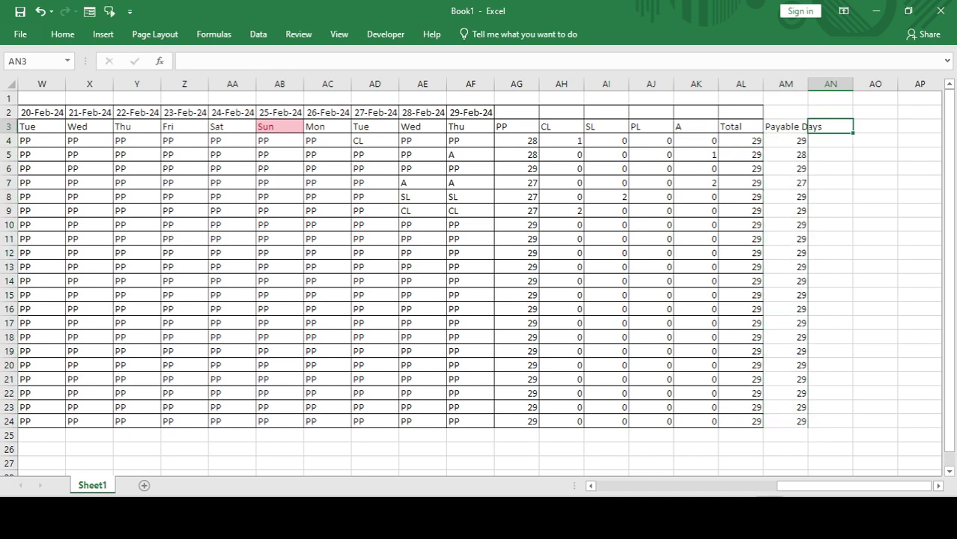
pyautogui.write('Monthly Gro')
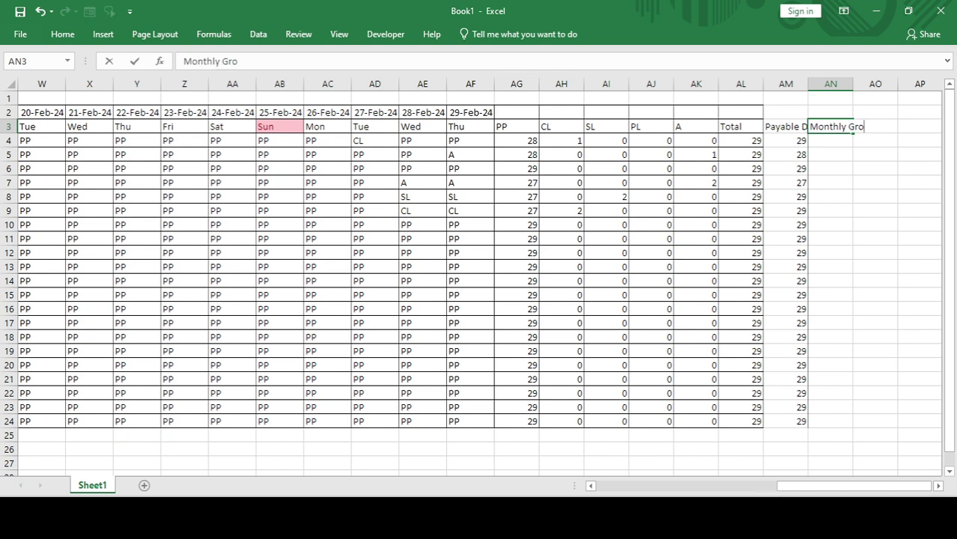
pyautogui.write('ss')
pyautogui.press('Return')
# Generate a random monthly gross salary in AN4 with =RANDBETWEEN(10000,20000).
pyautogui.write('=randb')
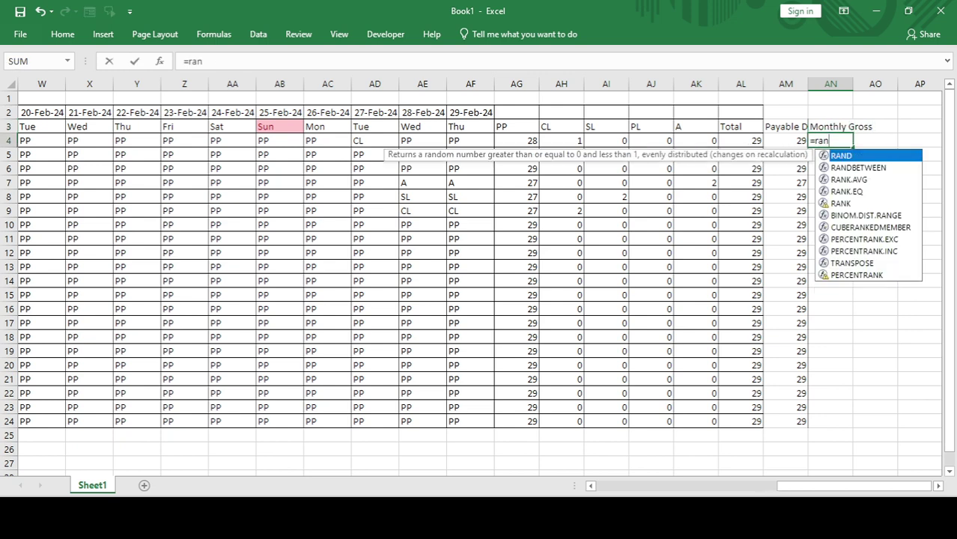
pyautogui.press('Tab')
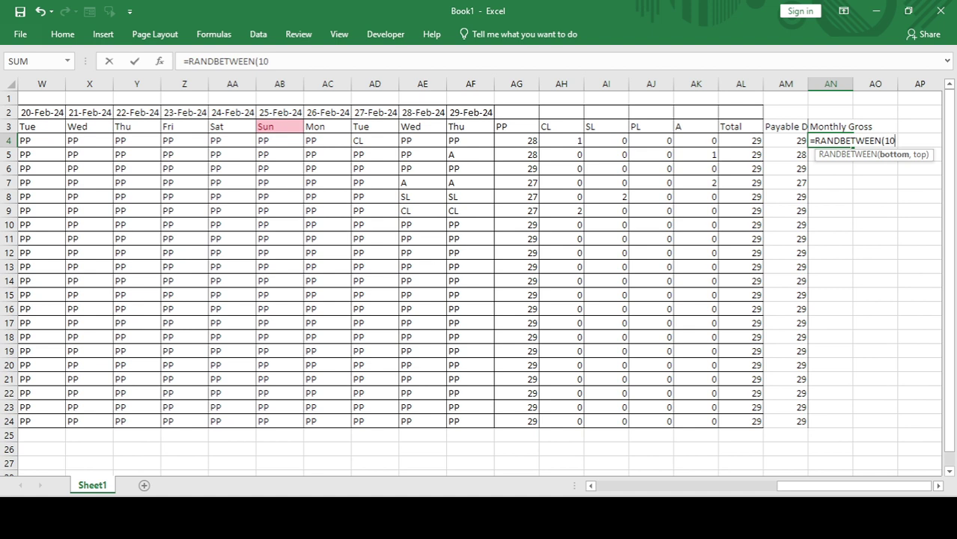
pyautogui.write('10000,200')
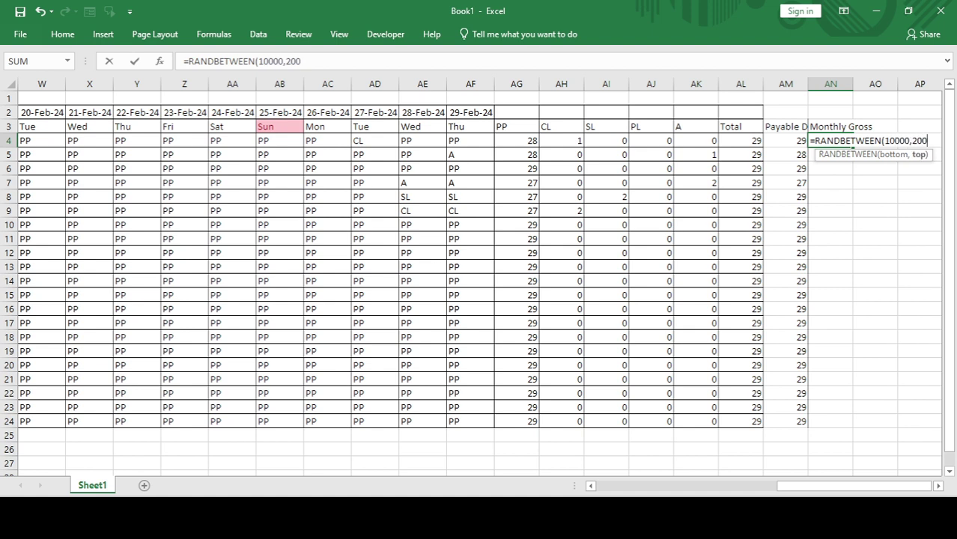
pyautogui.write('00)')
pyautogui.press('Return')
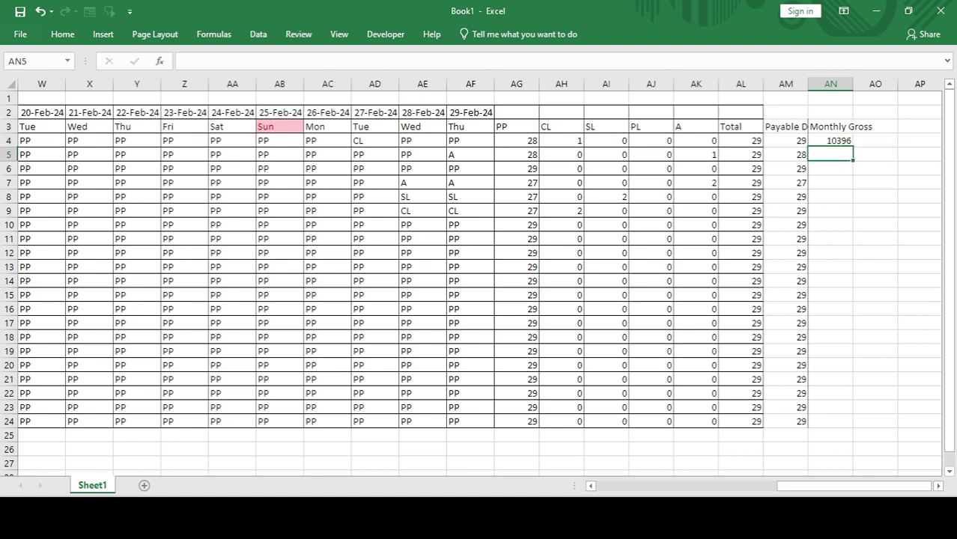
# Fill the Monthly Gross formula from AN4 down to AN24 and copy the filled range.
pyautogui.press('Left')
pyautogui.hotkey('ctrl', 'Down')
pyautogui.press('Right')
pyautogui.hotkey('ctrl', 'shift', 'Up')
pyautogui.hotkey('ctrl', 'd')
pyautogui.hotkey('ctrl', 'c')
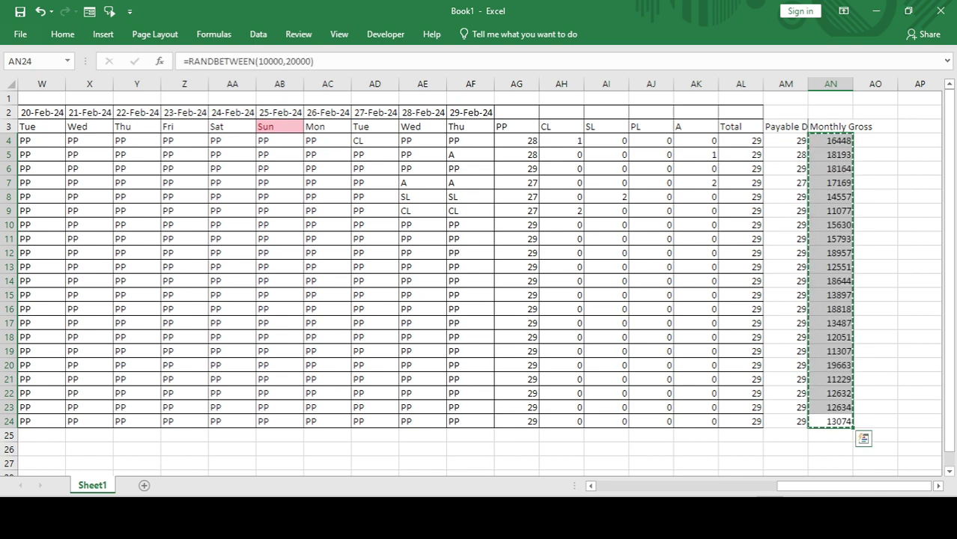
# Paste the copied Monthly Gross figures in AN4:AN24 back over themselves as values only.
pyautogui.hotkey('ctrl', 'alt', 'v')
pyautogui.press('v')
pyautogui.press('Return')
pyautogui.press('Escape')
pyautogui.press('Up')
pyautogui.press('Up')
pyautogui.hotkey('ctrl', 'Up')
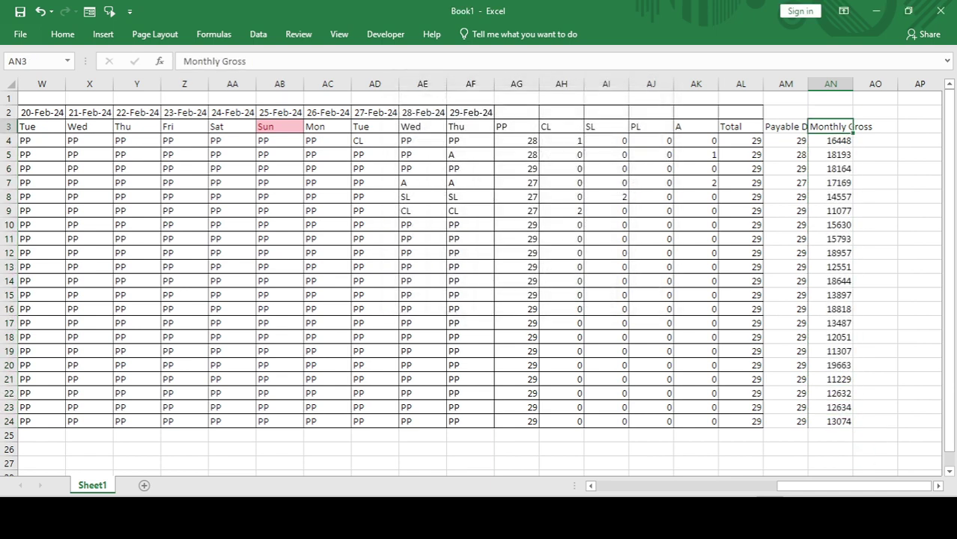
# Add the heading Salary in AO3 beside Monthly Gross.
pyautogui.press('Right')
pyautogui.write('Net')
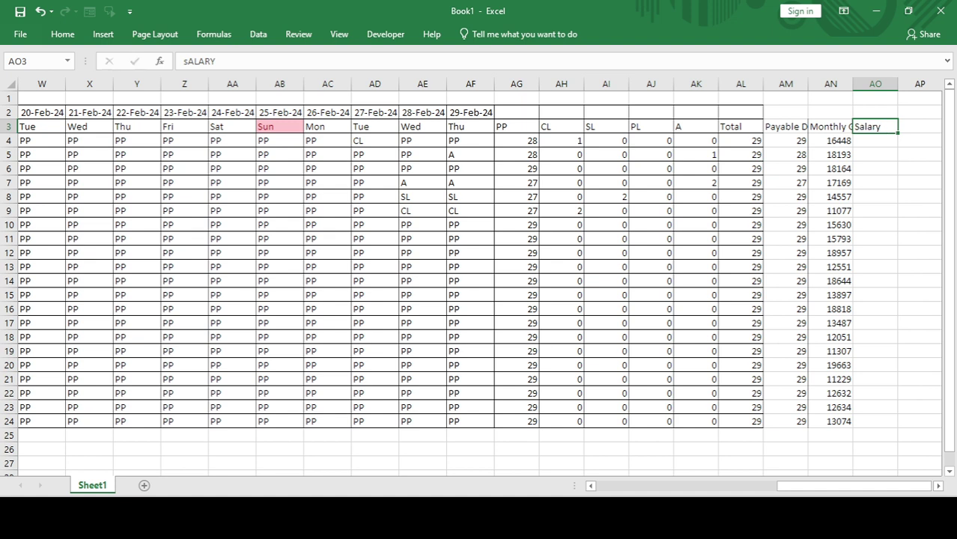
pyautogui.press('Return')
# Calculate the first employee's salary in AO4 with the formula =AN4/29*AM4.
pyautogui.write('=')
pyautogui.press('Left')
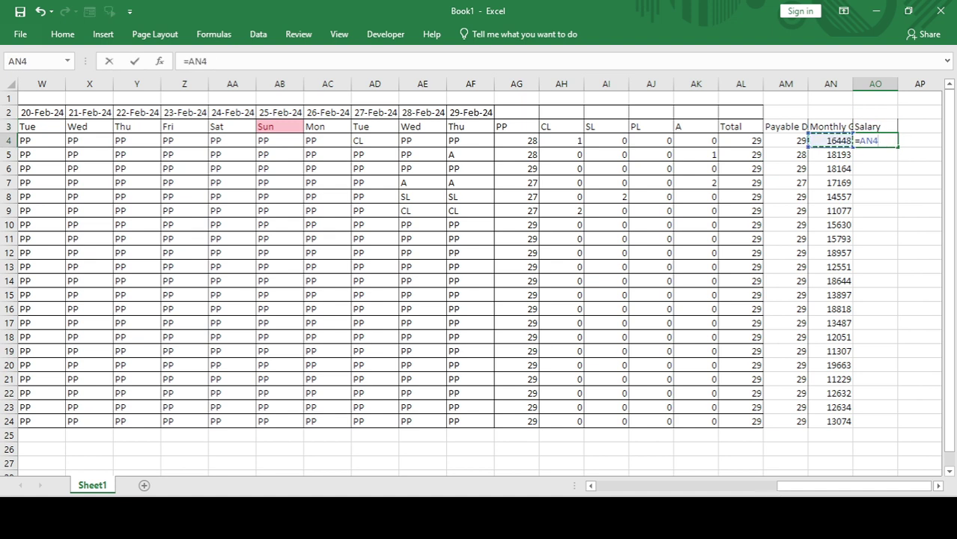
pyautogui.write('/29*')
pyautogui.press('Left')
pyautogui.press('Left')
pyautogui.press('Return')
# Fill the Salary formula from AO4 down to AO24 for every employee.
pyautogui.press('Left')
pyautogui.hotkey('ctrl', 'Down')
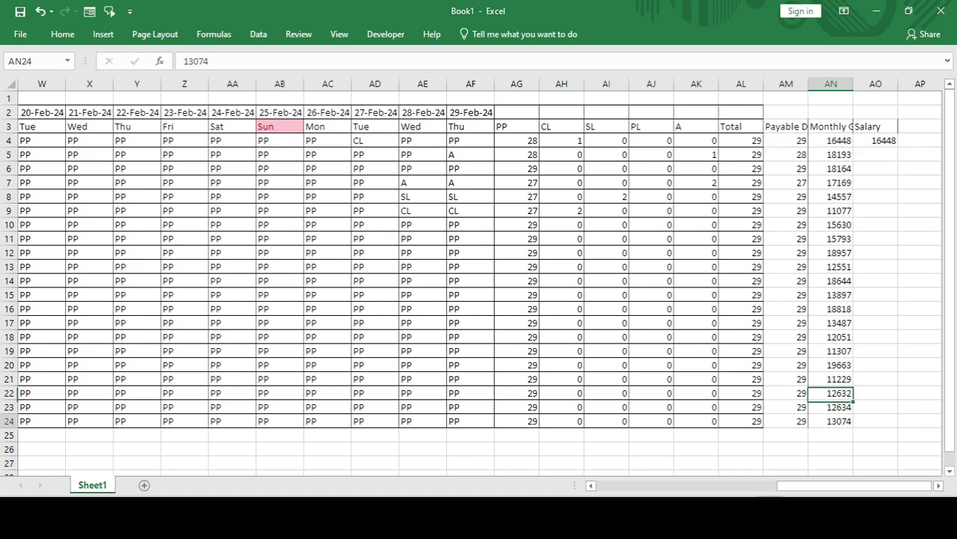
pyautogui.press('Right')
pyautogui.hotkey('ctrl', 'shift', 'Up')
pyautogui.hotkey('ctrl', 'd')
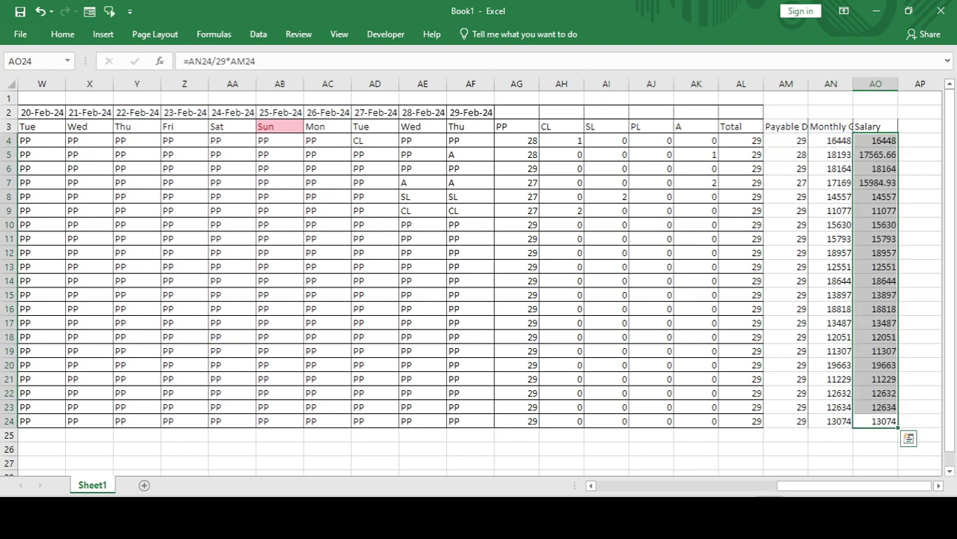
# Format the Salary values in AO4:AO24 with the comma number style.
pyautogui.click(62, 34)
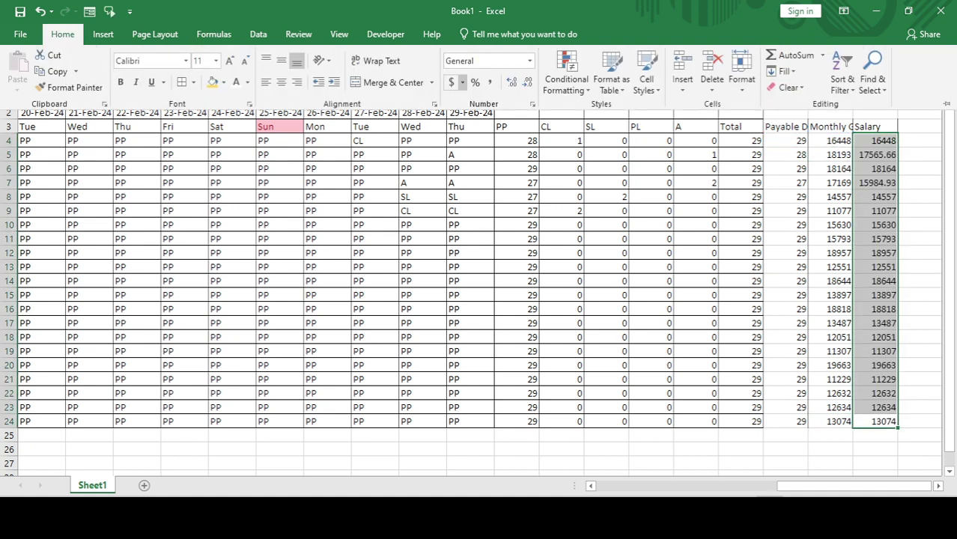
pyautogui.click(489, 81)
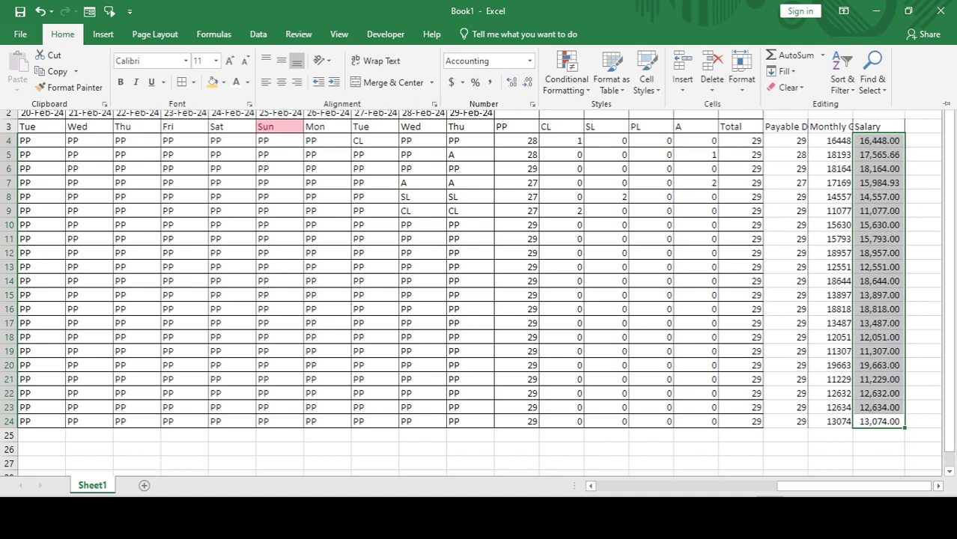
pyautogui.click(880, 126)
pyautogui.click(879, 126)
# Switch to the Overtime & Attendance Sheet workbook to examine its header layout, and return to Book1.
pyautogui.press('Up')
pyautogui.hotkey('ctrl', 'Left')
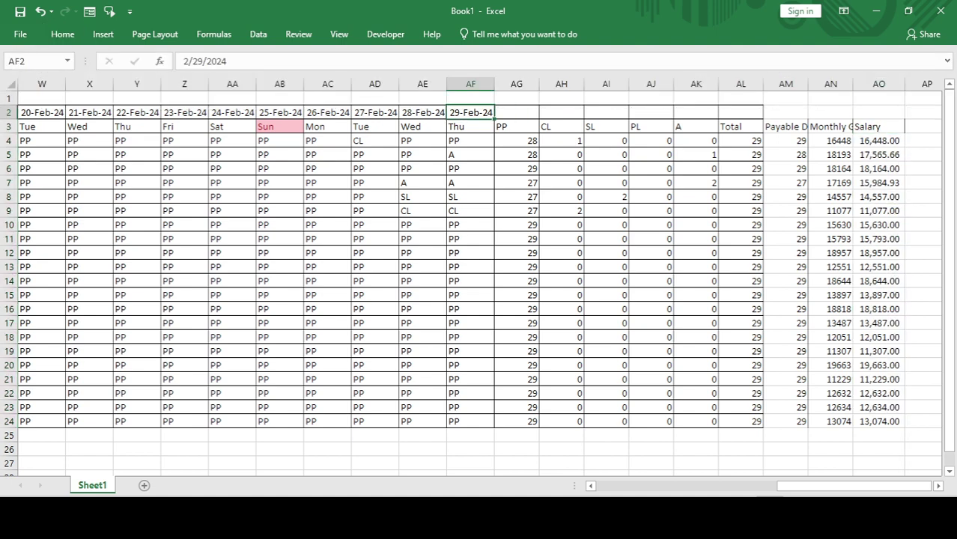
pyautogui.hotkey('ctrl', 'Left')
pyautogui.hotkey('ctrl', 'Left')
pyautogui.hscroll(10, 480, 285)
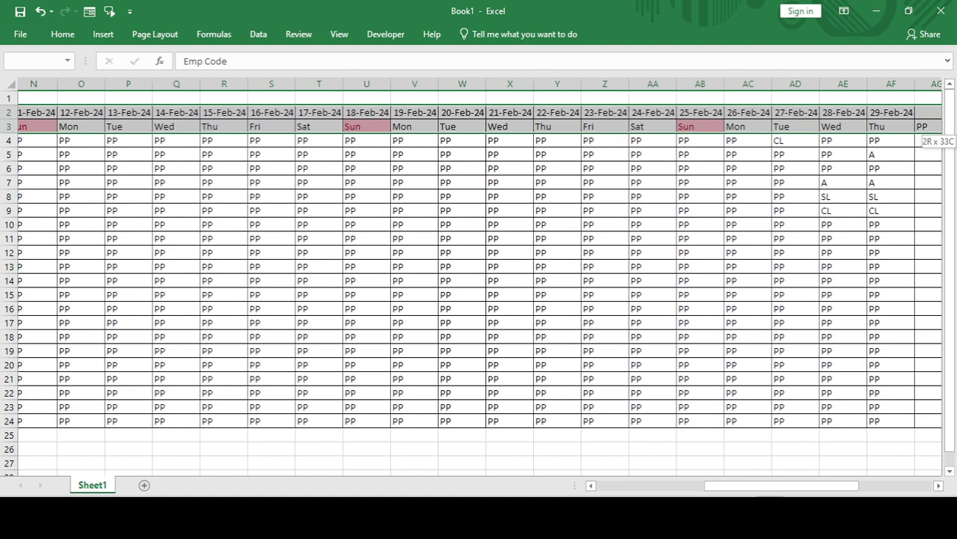
pyautogui.hotkey('alt', 'Tab')
pyautogui.press('Up')
pyautogui.press('Up')
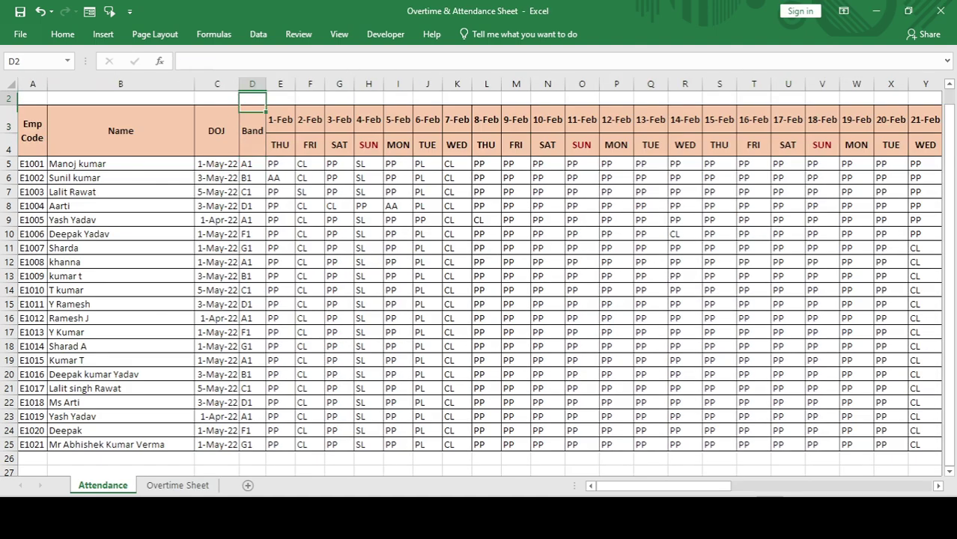
pyautogui.press('Down')
pyautogui.press('Down')
pyautogui.press('Right')
pyautogui.hotkey('alt', 'Tab')
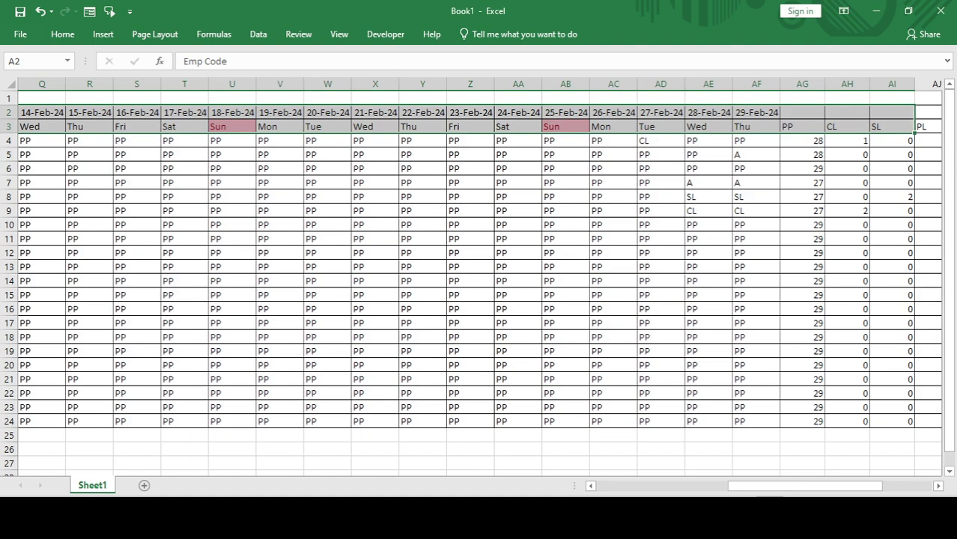
# Apply all borders to the whole attendance and salary table, A2:AO24.
pyautogui.press('Up')
pyautogui.press('Down')
pyautogui.hotkey('ctrl', 'shift', 'Right')
pyautogui.hotkey('shift', 'Right')
pyautogui.hotkey('shift', 'Right')
pyautogui.hotkey('shift', 'Right')
pyautogui.hotkey('shift', 'Right')
pyautogui.hotkey('shift', 'Right')
pyautogui.hotkey('shift', 'Right')
pyautogui.hotkey('shift', 'Right')
pyautogui.hotkey('shift', 'Right')
pyautogui.hotkey('shift', 'Right')
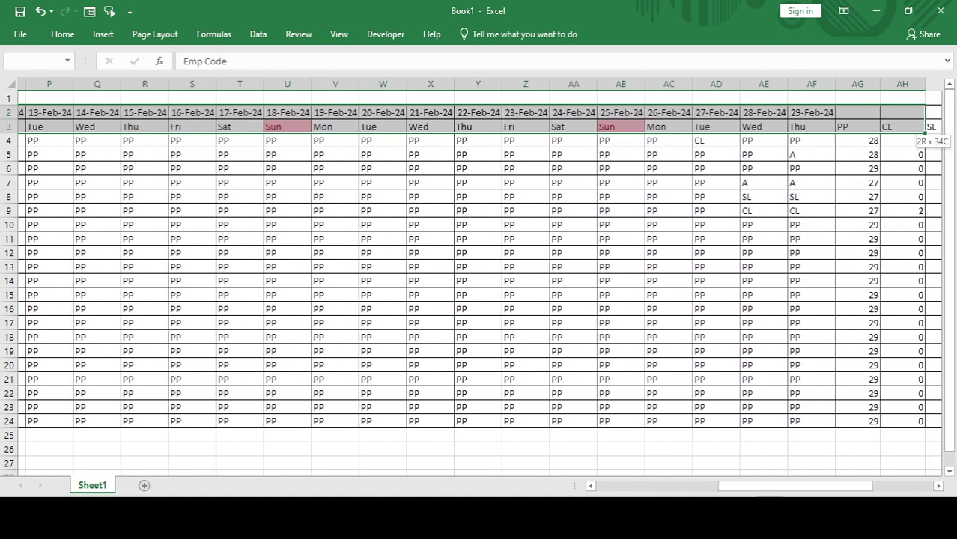
pyautogui.hotkey('shift', 'Down')
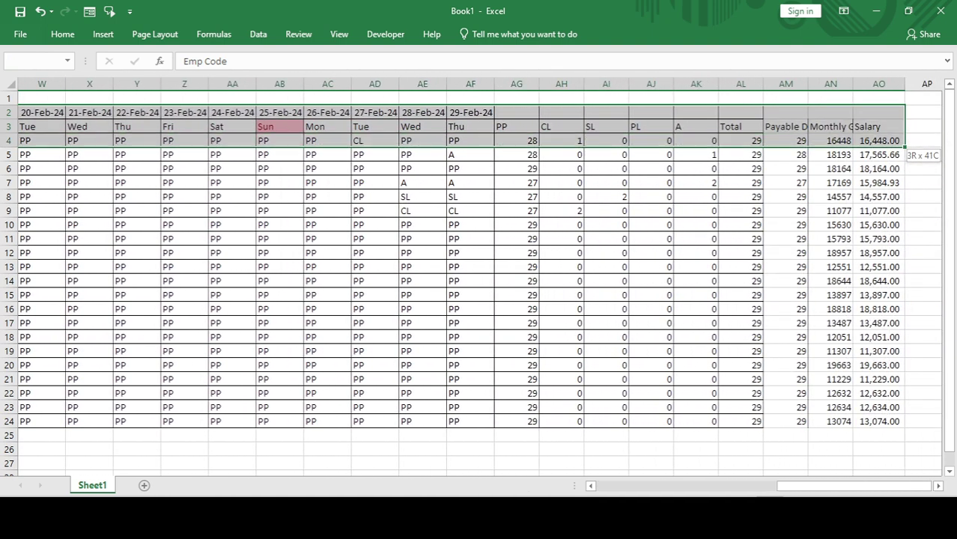
pyautogui.hotkey('ctrl', 'shift', 'Down')
pyautogui.hotkey('alt', 'h')
pyautogui.press('b')
pyautogui.press('a')
# AutoFit the column widths of the attendance and salary table.
pyautogui.hotkey('alt', 'h')
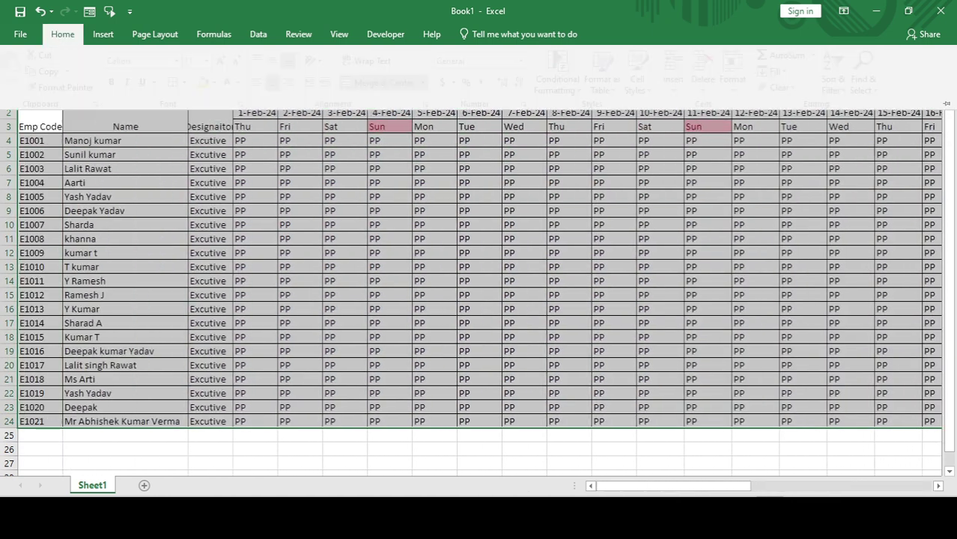
pyautogui.press('o')
pyautogui.press('i')
# Insert two blank rows at the top of the sheet above the table.
pyautogui.press('Up')
pyautogui.hotkey('shift', 'space')
pyautogui.hotkey('ctrl', '+')
pyautogui.hotkey('ctrl', '+')
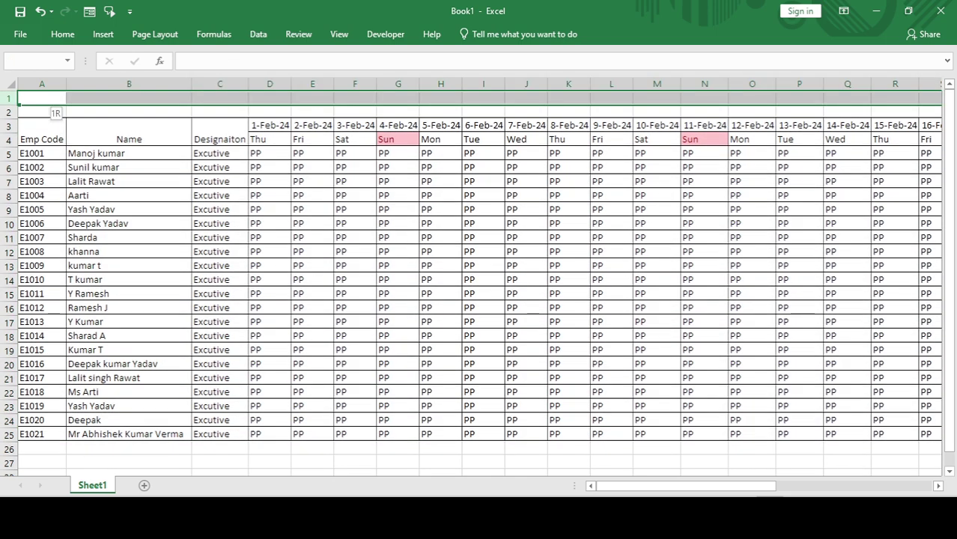
# Merge and centre the blank cells A2:T3 above the table for a title.
pyautogui.press('Right')
pyautogui.press('Right')
pyautogui.press('Right')
pyautogui.press('Down')
pyautogui.press('Left')
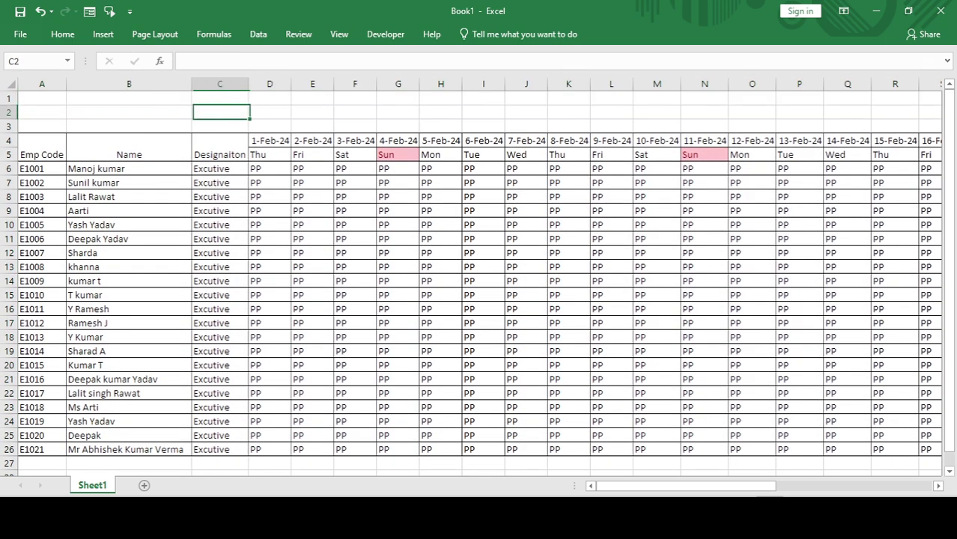
pyautogui.hotkey('shift', 'Down')
pyautogui.press('Left')
pyautogui.press('Left')
pyautogui.hotkey('shift', 'Down')
pyautogui.hotkey('shift', 'Right')
pyautogui.hotkey('shift', 'Right')
pyautogui.hotkey('shift', 'Right')
pyautogui.hotkey('shift', 'Right')
pyautogui.hotkey('shift', 'Right')
pyautogui.hotkey('shift', 'Right')
pyautogui.hotkey('shift', 'Right')
pyautogui.hotkey('shift', 'Right')
pyautogui.hotkey('shift', 'Right')
pyautogui.hotkey('shift', 'Right')
pyautogui.hotkey('shift', 'Right')
pyautogui.hotkey('shift', 'Right')
pyautogui.hotkey('shift', 'Right')
pyautogui.hotkey('shift', 'Right')
pyautogui.hotkey('shift', 'Right')
pyautogui.hotkey('shift', 'Right')
pyautogui.hotkey('shift', 'Right')
pyautogui.hotkey('shift', 'Right')
pyautogui.hotkey('shift', 'Right')
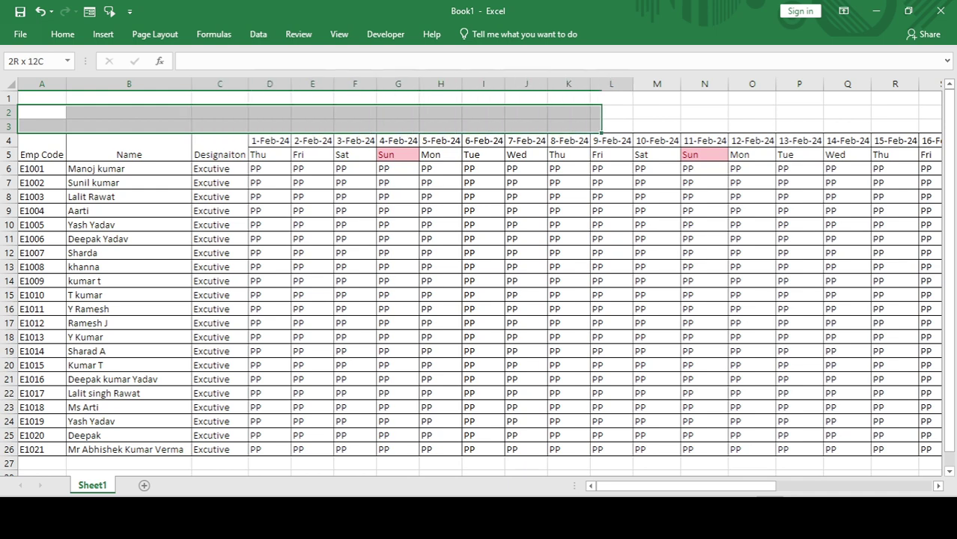
pyautogui.press('alt')
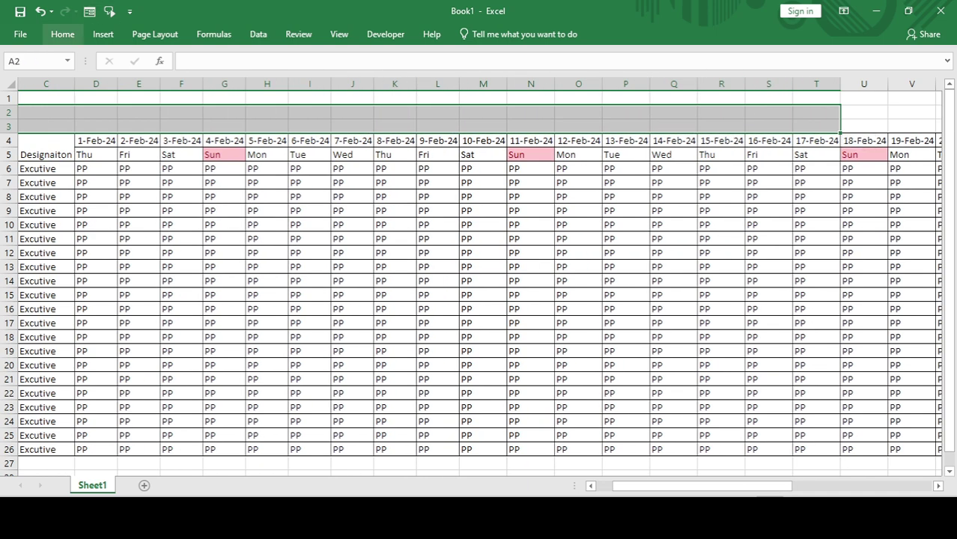
pyautogui.write('hmcA')
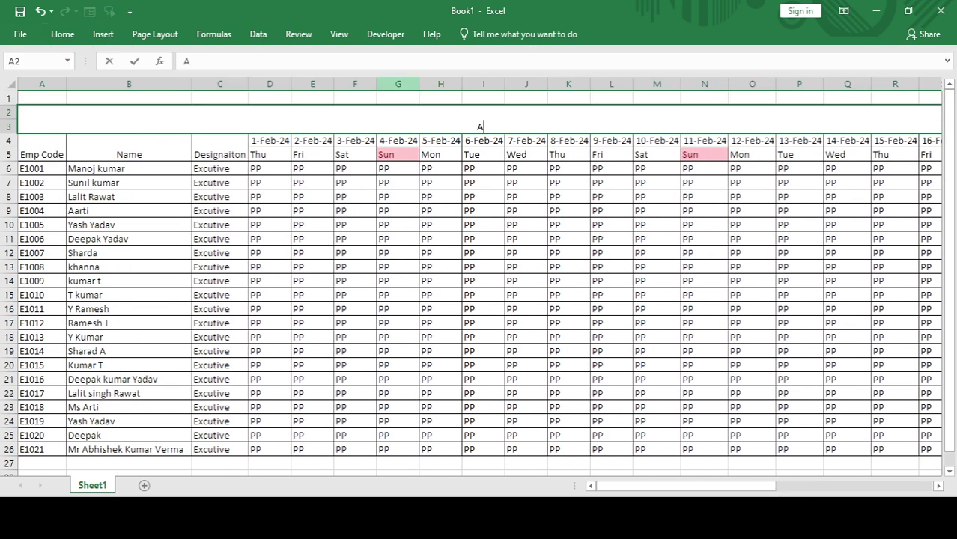
# Enter the title "Attendance sheet for the month of Feb-24" in the merged cell A2.
pyautogui.write('ttendance')
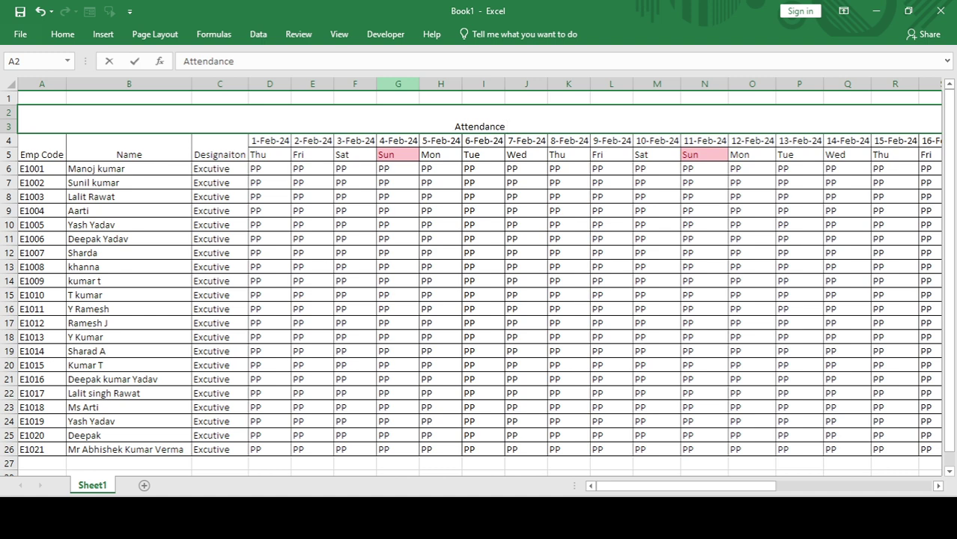
pyautogui.write(' sheet t')
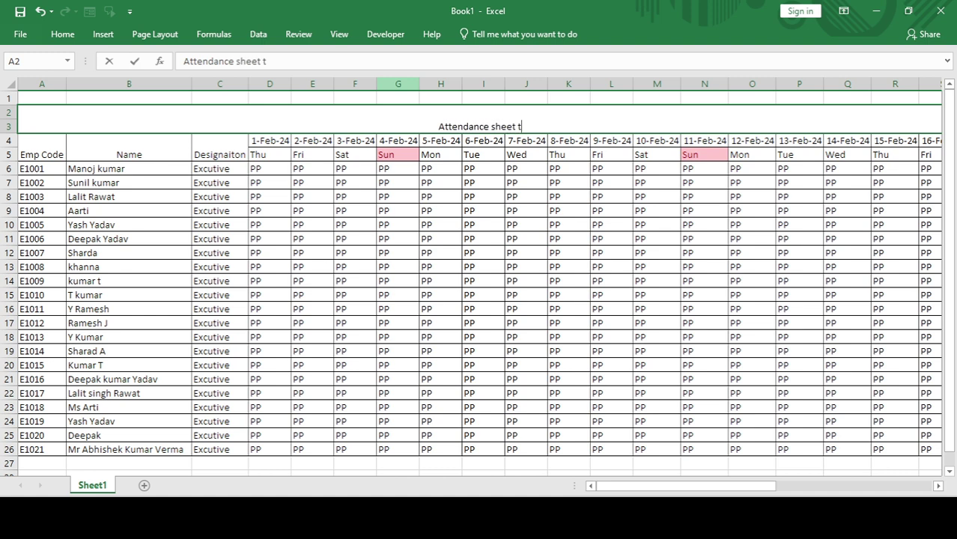
pyautogui.press('BackSpace')
pyautogui.write('fo')
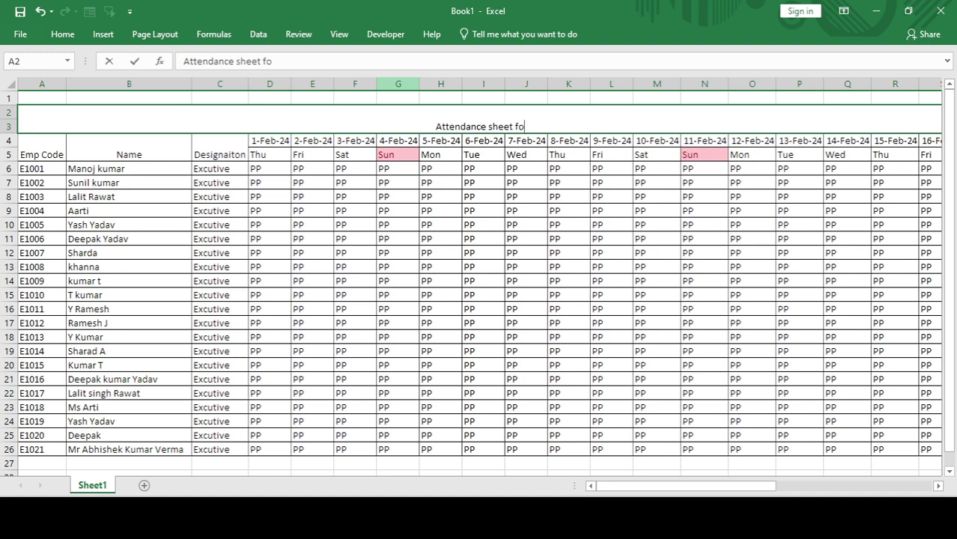
pyautogui.write('r me ')
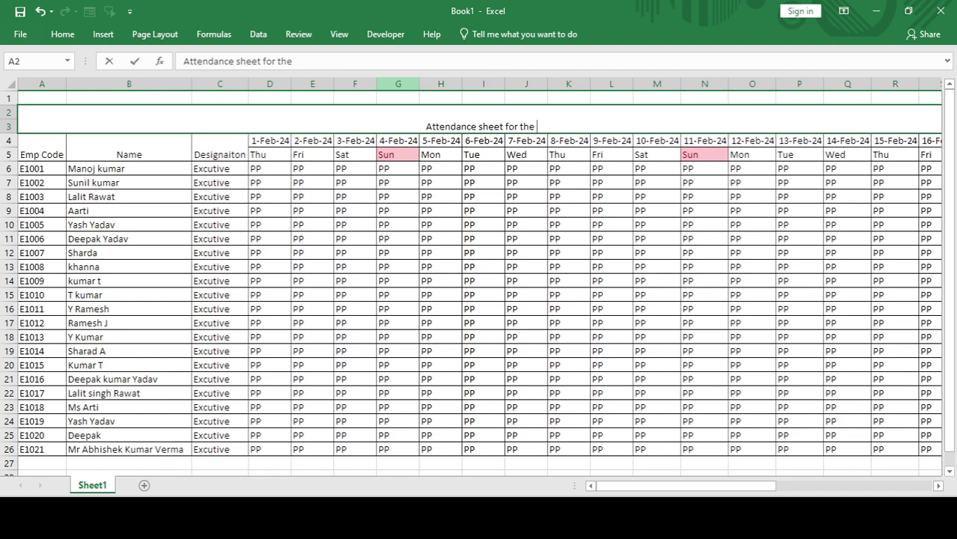
pyautogui.write('month of Feb-24')
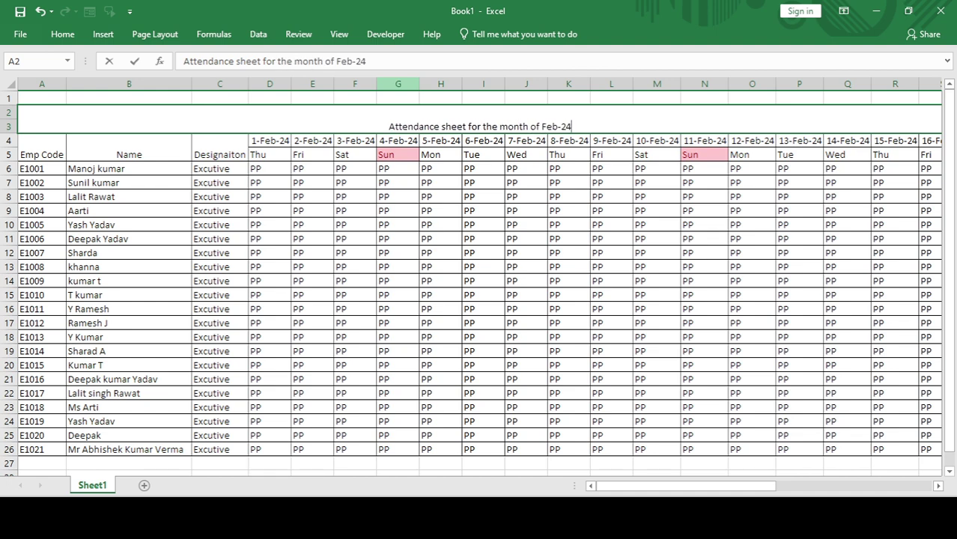
pyautogui.press('Tab')
pyautogui.press('Left')
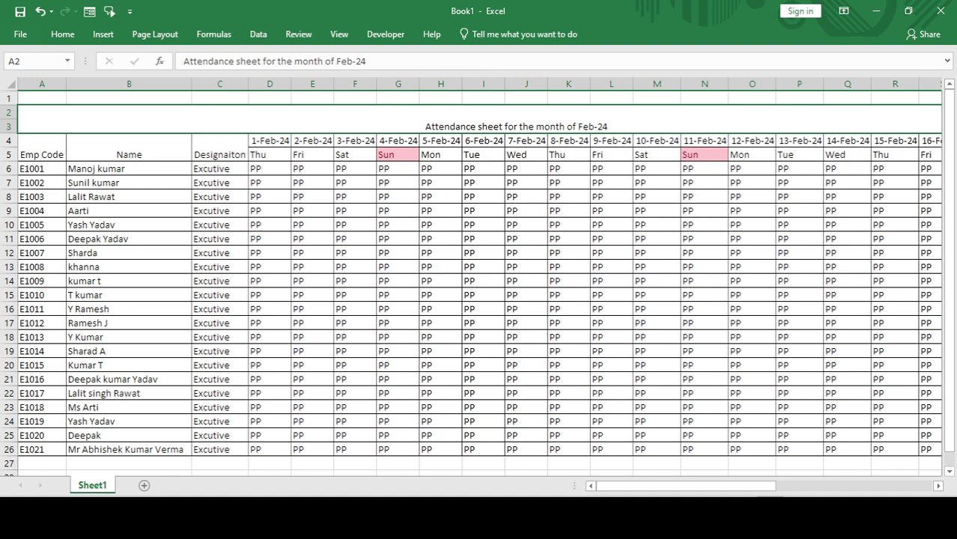
# Enlarge the title text to font size 26 and make it bold.
pyautogui.click(62, 34)
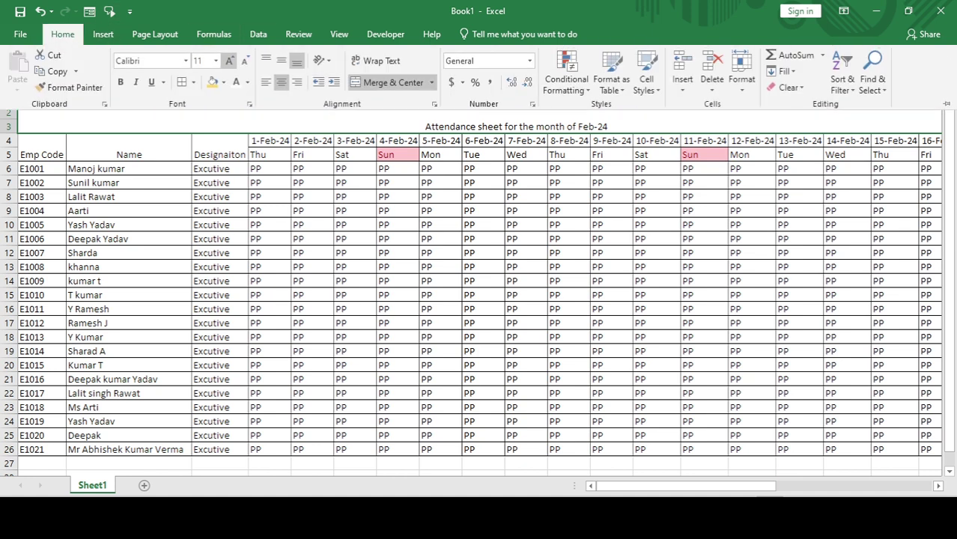
pyautogui.click(229, 61)
pyautogui.click(229, 61)
pyautogui.click(229, 61)
pyautogui.click(229, 60)
pyautogui.click(229, 61)
pyautogui.click(229, 60)
pyautogui.click(229, 61)
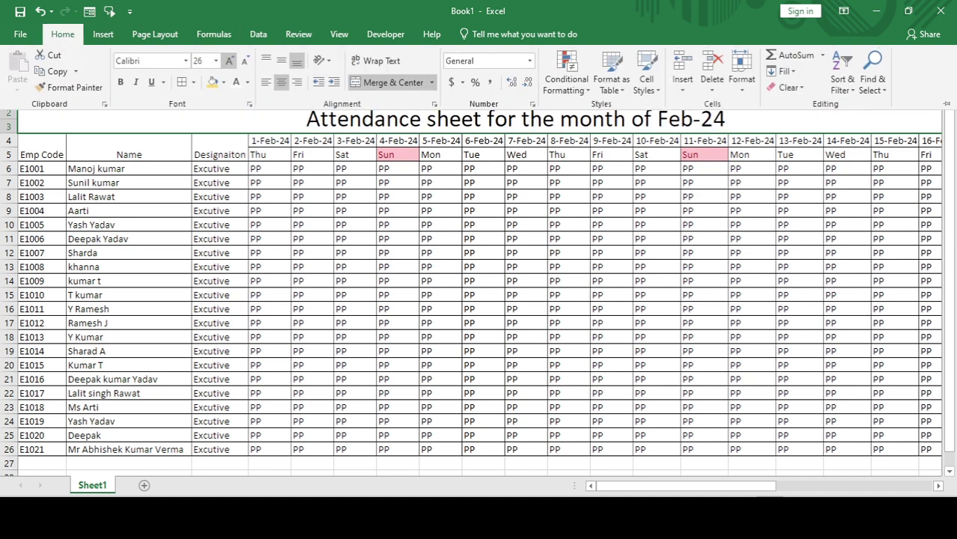
pyautogui.hotkey('ctrl', 'b')
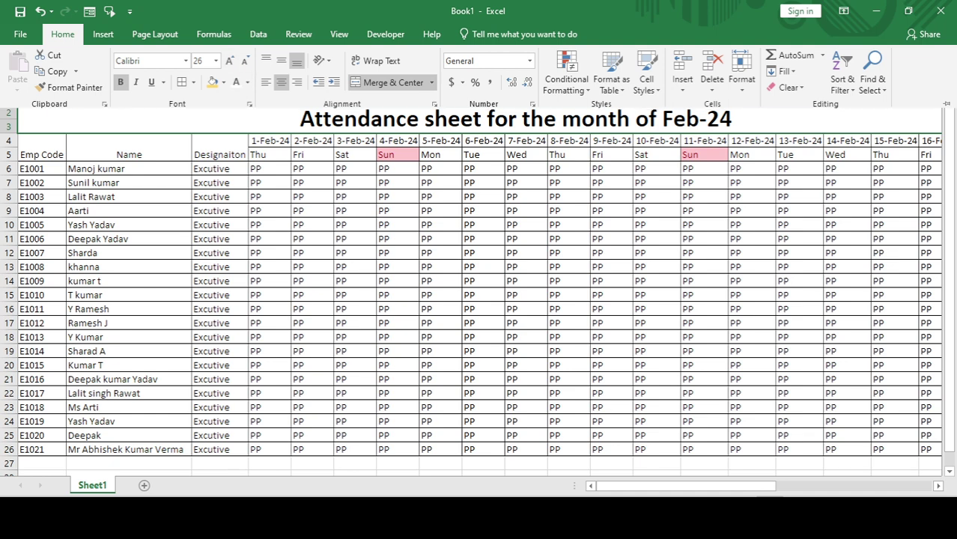
# Give the title cell a patterned fill with a dark blue pattern colour.
pyautogui.rightClick(357, 118)
pyautogui.click(404, 372)
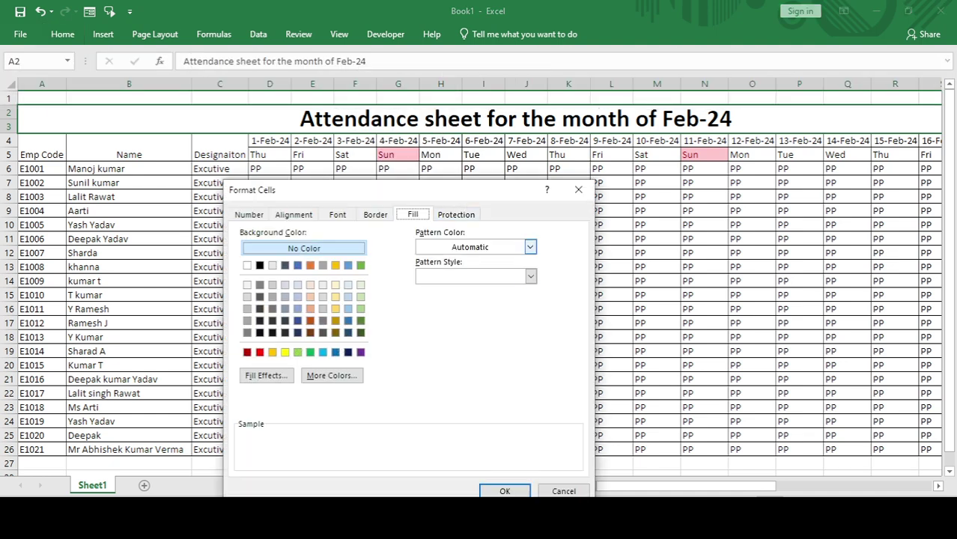
pyautogui.click(529, 247)
pyautogui.click(517, 373)
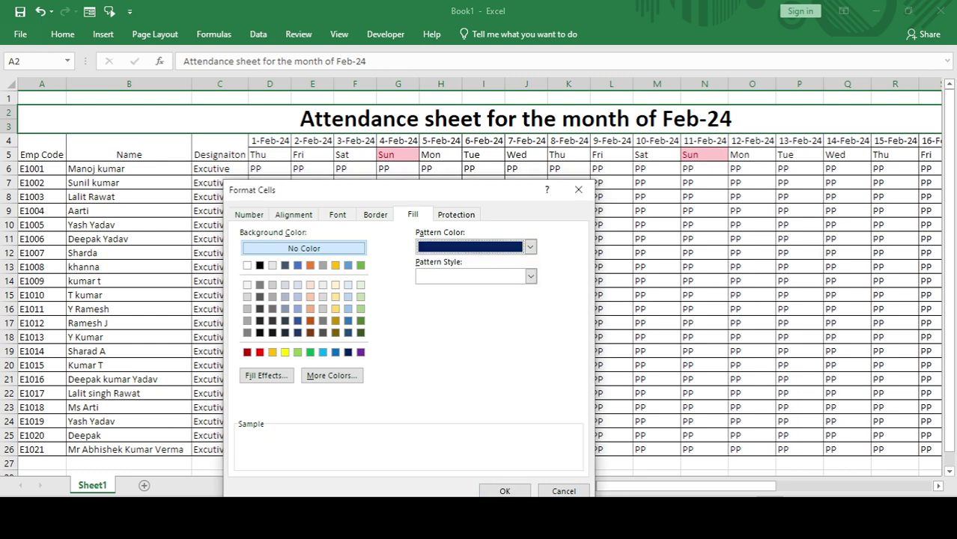
pyautogui.click(530, 277)
pyautogui.click(467, 295)
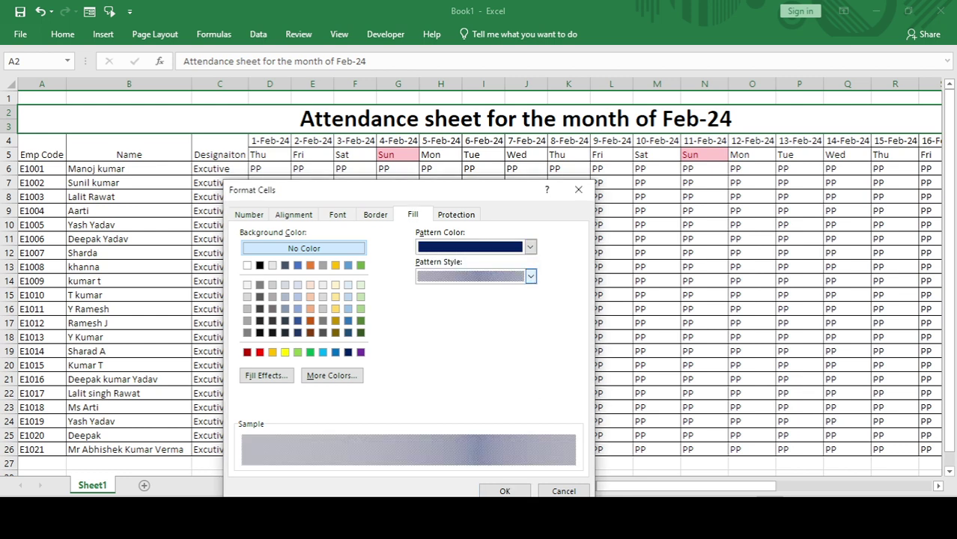
pyautogui.press('Return')
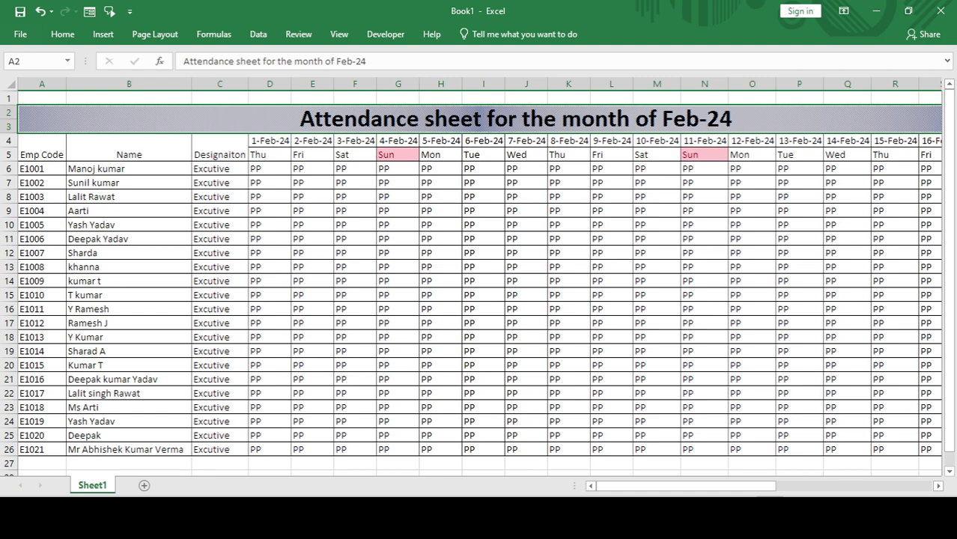
# Set the title cell's background fill to a medium blue theme colour.
pyautogui.click(63, 33)
pyautogui.click(223, 82)
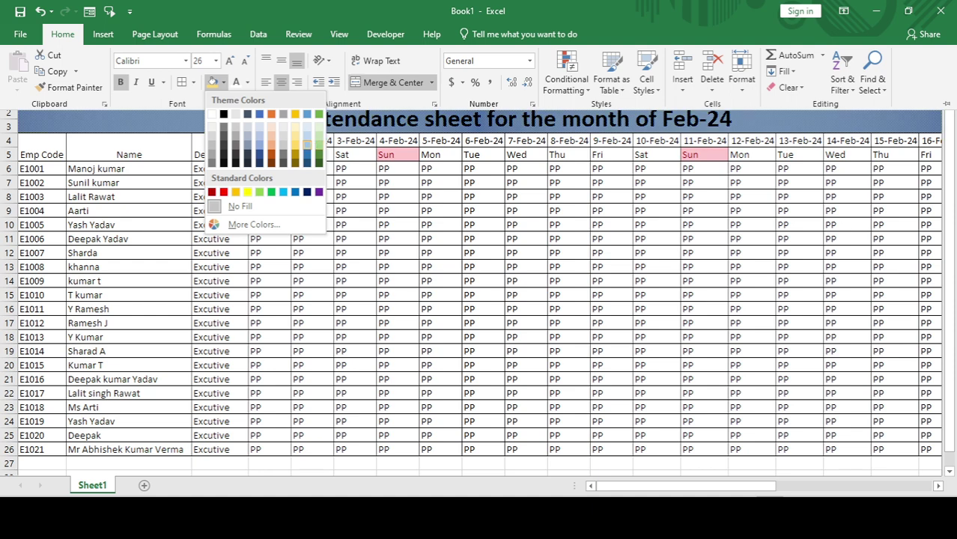
pyautogui.click(307, 144)
pyautogui.click(832, 121)
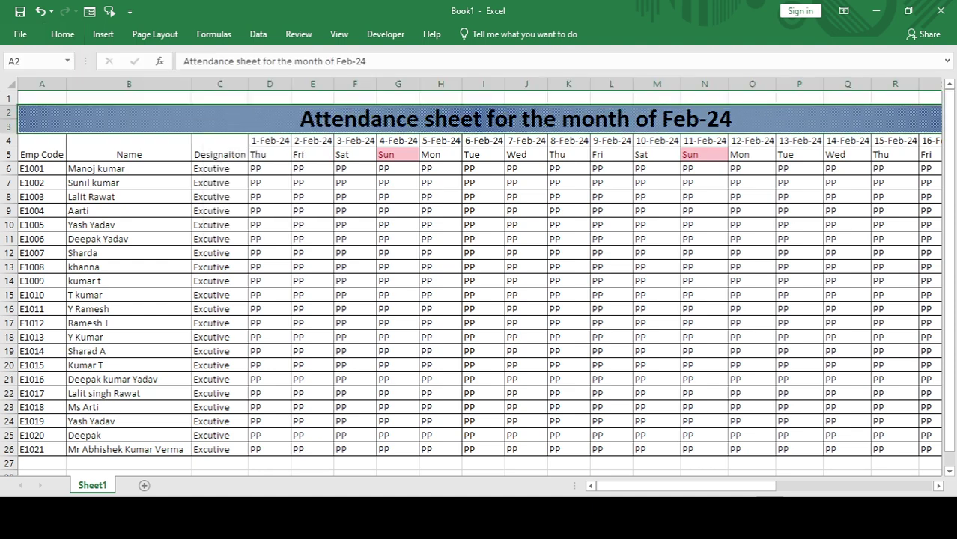
# Look over the sheet from the title across to the attendance summary, payable days and salary headers.
pyautogui.click(817, 99)
pyautogui.click(831, 120)
pyautogui.click(832, 124)
pyautogui.moveTo(833, 127); pyautogui.dragTo(832, 142)
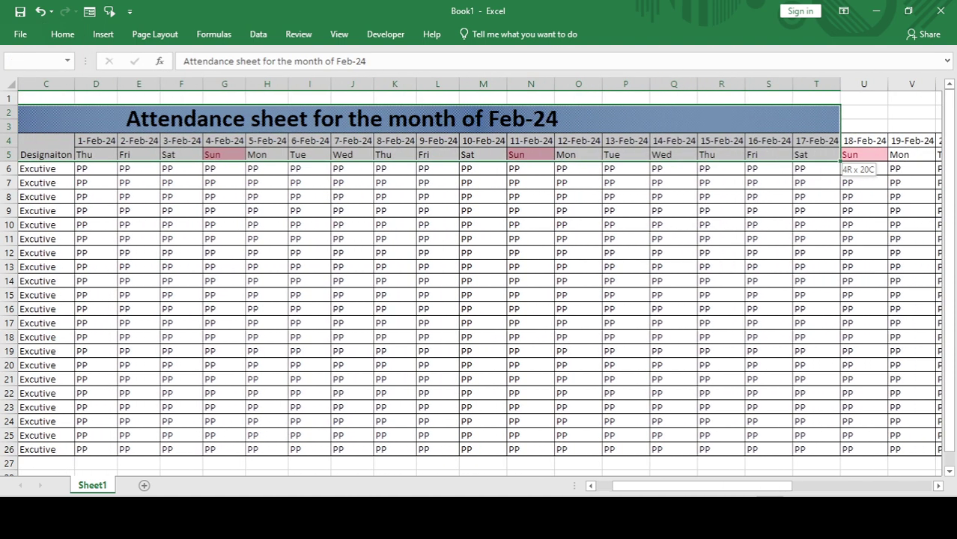
pyautogui.press('Down')
pyautogui.press('Down')
pyautogui.press('Down')
pyautogui.press('Down')
pyautogui.hotkey('ctrl', 'Right')
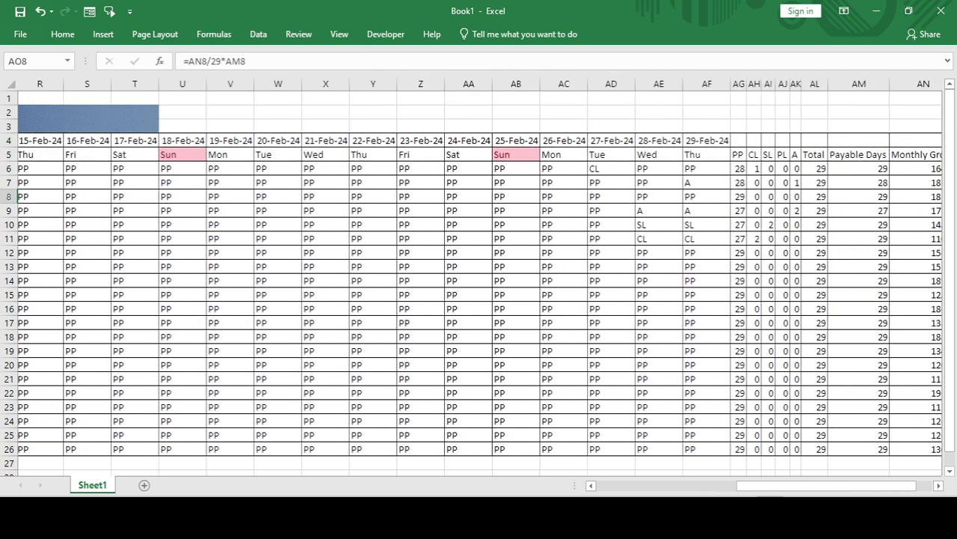
pyautogui.press('Up')
pyautogui.press('Up')
pyautogui.press('Up')
pyautogui.press('Up')
pyautogui.press('Left')
pyautogui.press('Left')
pyautogui.press('Left')
pyautogui.press('Left')
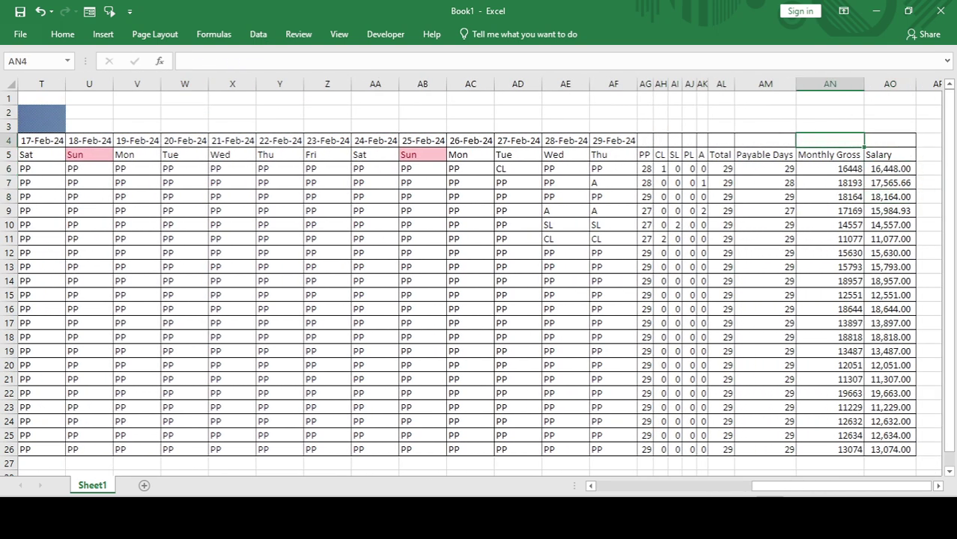
pyautogui.press('Down')
pyautogui.press('Right')
pyautogui.press('Right')
pyautogui.press('Right')
pyautogui.press('Left')
pyautogui.press('Left')
pyautogui.press('Up')
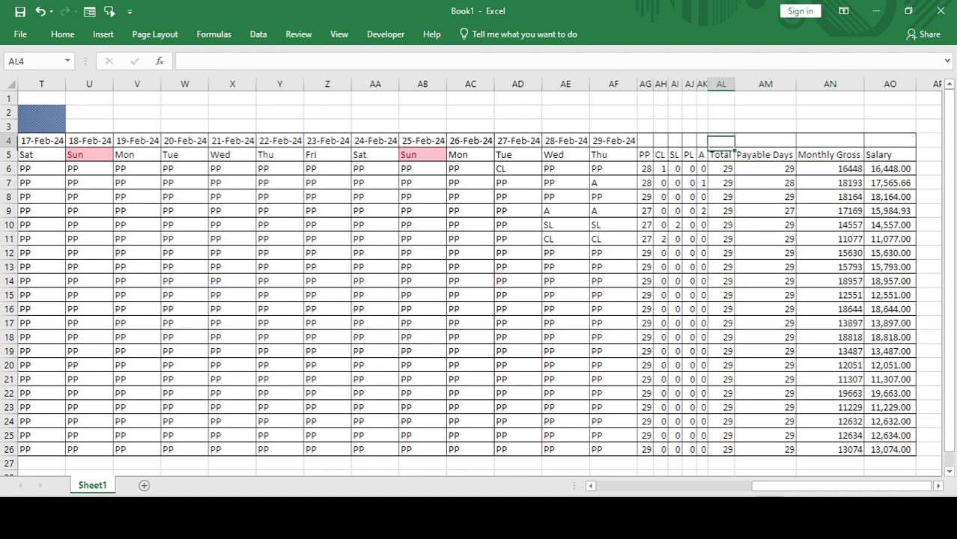
# Merge and center the PP header across cells AG4:AG5.
pyautogui.hotkey('shift', 'Down')
pyautogui.hotkey('shift', 'Right')
pyautogui.hotkey('shift', 'Right')
pyautogui.hotkey('shift', 'Right')
pyautogui.press('Up')
pyautogui.press('Down')
pyautogui.hotkey('shift', 'Down')
pyautogui.press('Left')
pyautogui.press('Left')
pyautogui.press('Left')
pyautogui.press('Left')
pyautogui.press('Left')
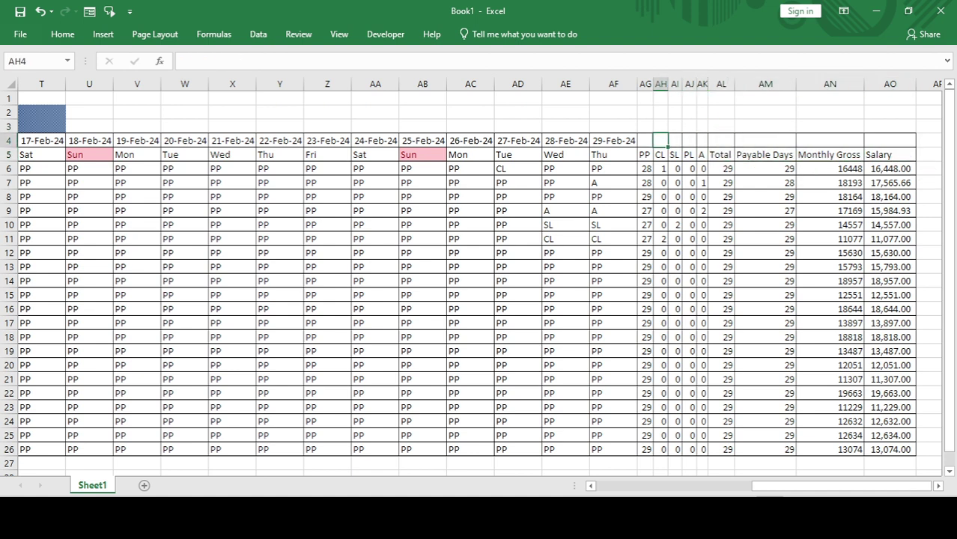
pyautogui.hotkey('shift', 'Down')
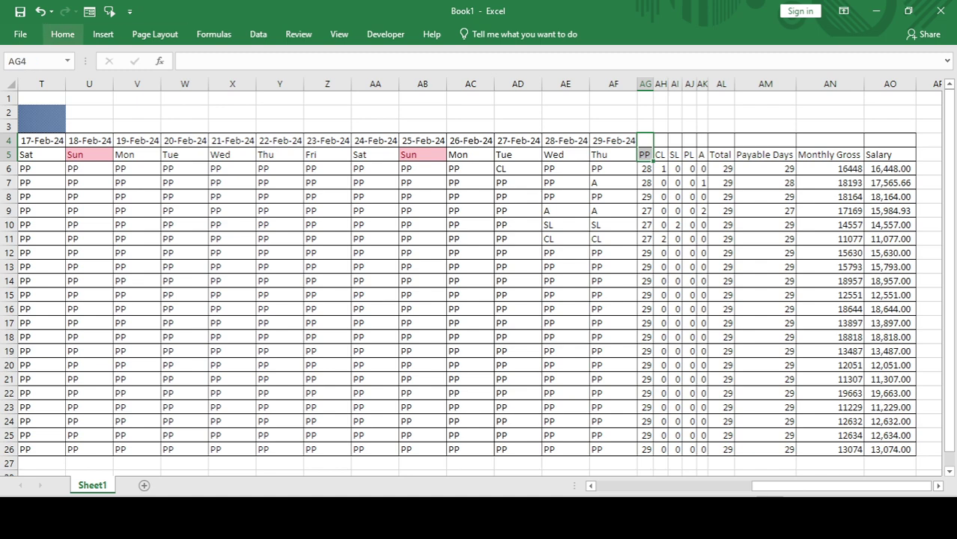
pyautogui.click(63, 34)
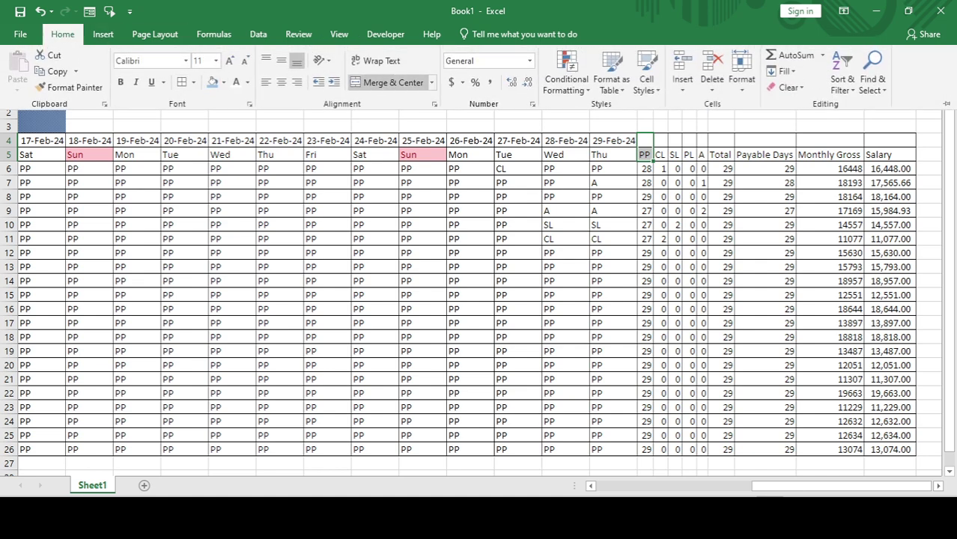
pyautogui.click(393, 82)
# Try to copy the merged PP header's formatting onto AH4:AO5, and undo it.
pyautogui.rightClick(646, 142)
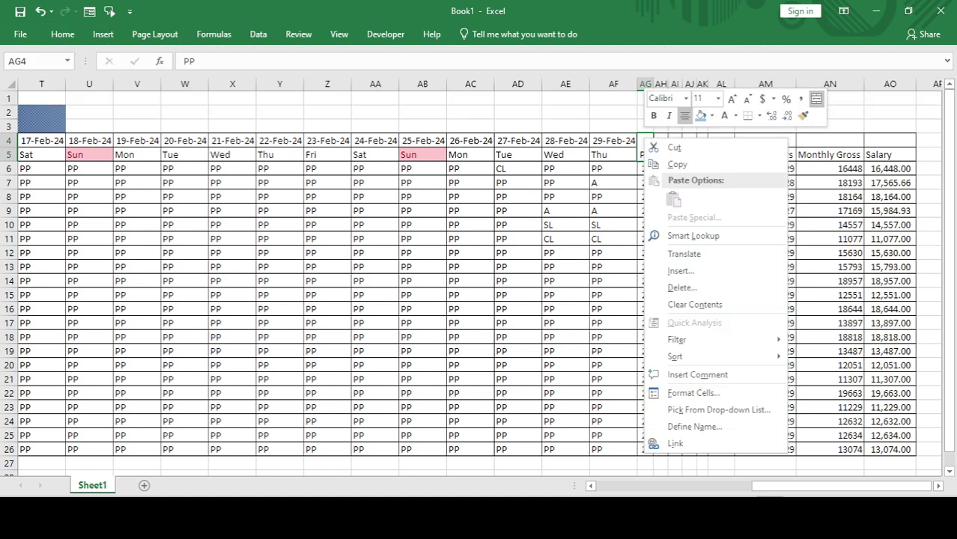
pyautogui.click(803, 114)
pyautogui.moveTo(661, 146); pyautogui.dragTo(891, 157)
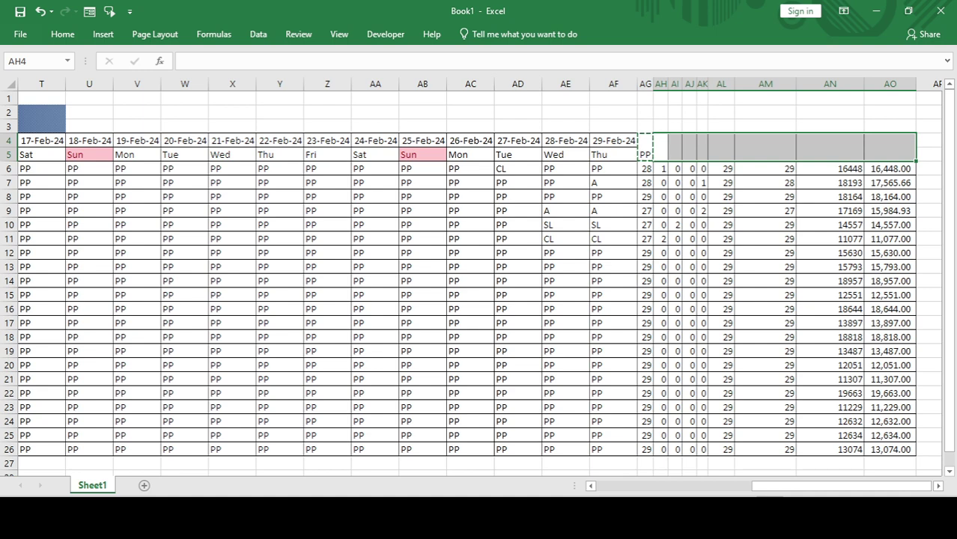
pyautogui.hotkey('ctrl', 'z')
# Merge and center the Payable Days header across cells AM4:AM5.
pyautogui.press('Up')
pyautogui.press('Down')
pyautogui.hotkey('shift', 'Down')
pyautogui.press('Right')
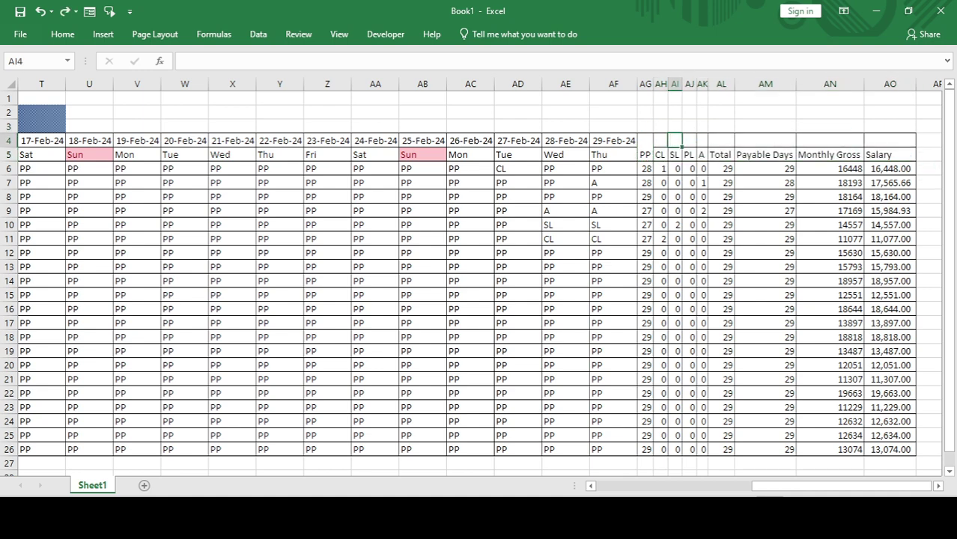
pyautogui.press('Right')
pyautogui.press('Right')
pyautogui.press('Right')
pyautogui.press('Right')
pyautogui.hotkey('shift', 'Down')
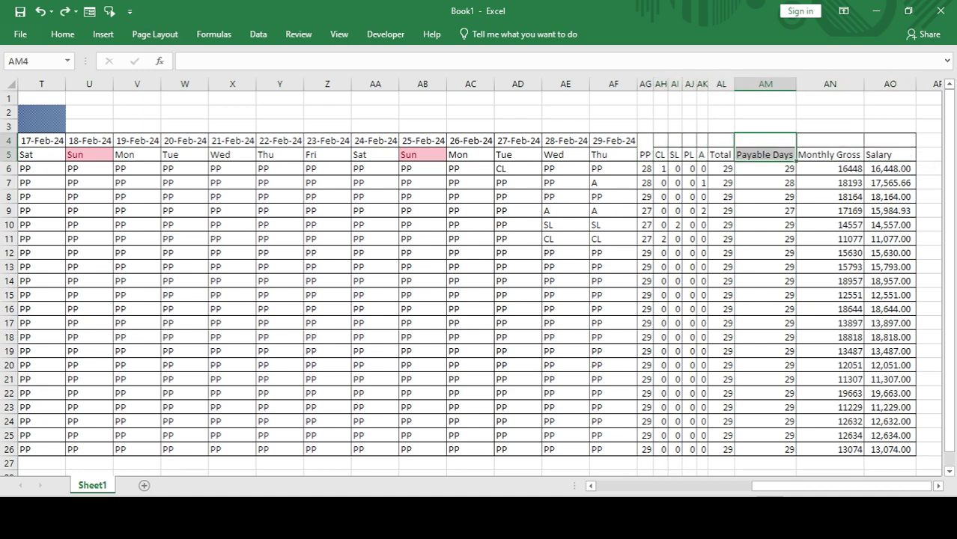
pyautogui.click(63, 34)
pyautogui.click(390, 83)
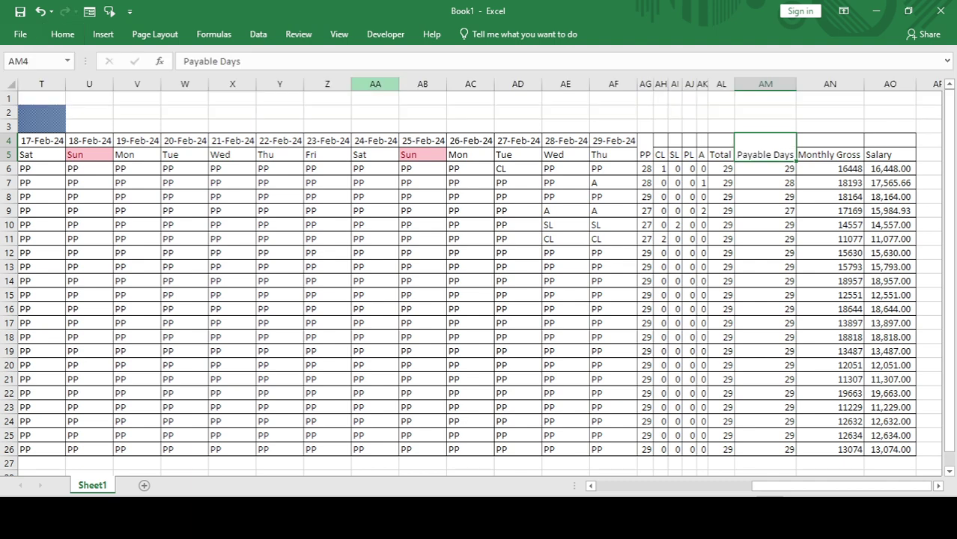
# Copy the Payable Days header's merged formatting individually to the headers in columns AN, AO, AL, AJ, AI, AH and AK.
pyautogui.rightClick(760, 148)
pyautogui.doubleClick(919, 126)
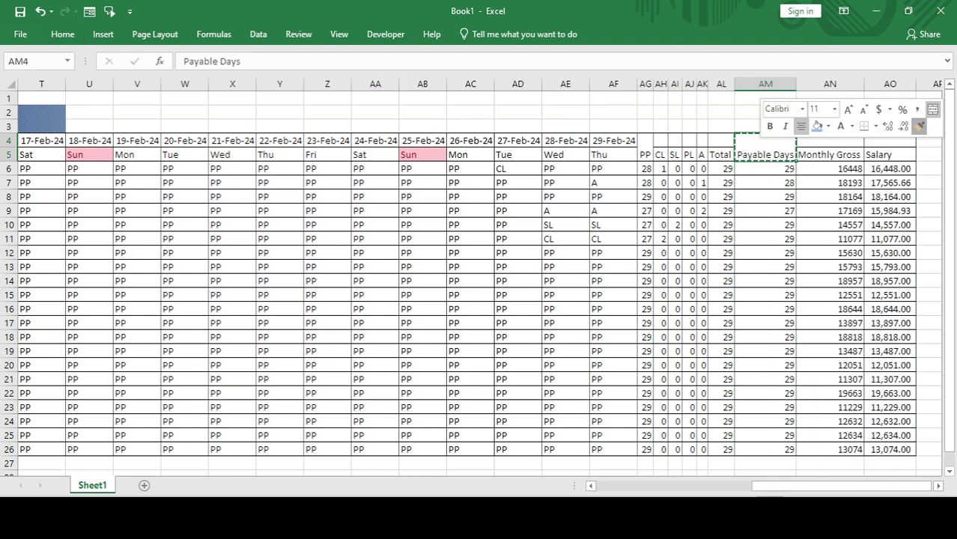
pyautogui.click(829, 141)
pyautogui.click(888, 141)
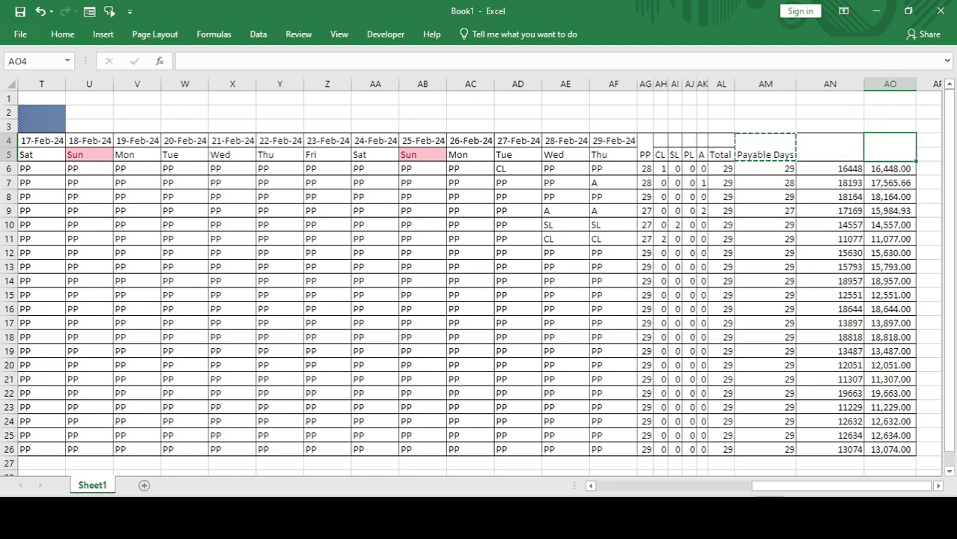
pyautogui.click(721, 141)
pyautogui.click(689, 140)
pyautogui.click(675, 141)
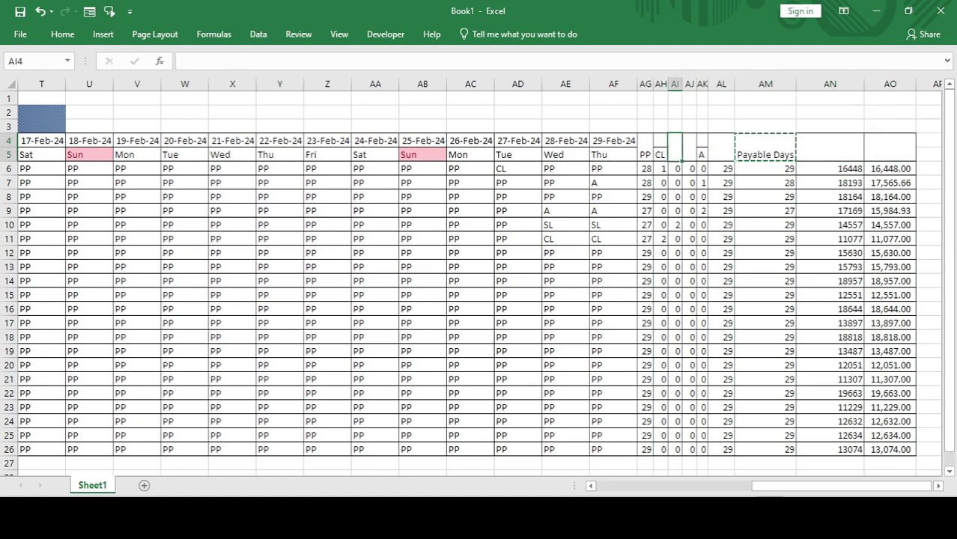
pyautogui.click(661, 141)
pyautogui.click(703, 141)
pyautogui.press('Escape')
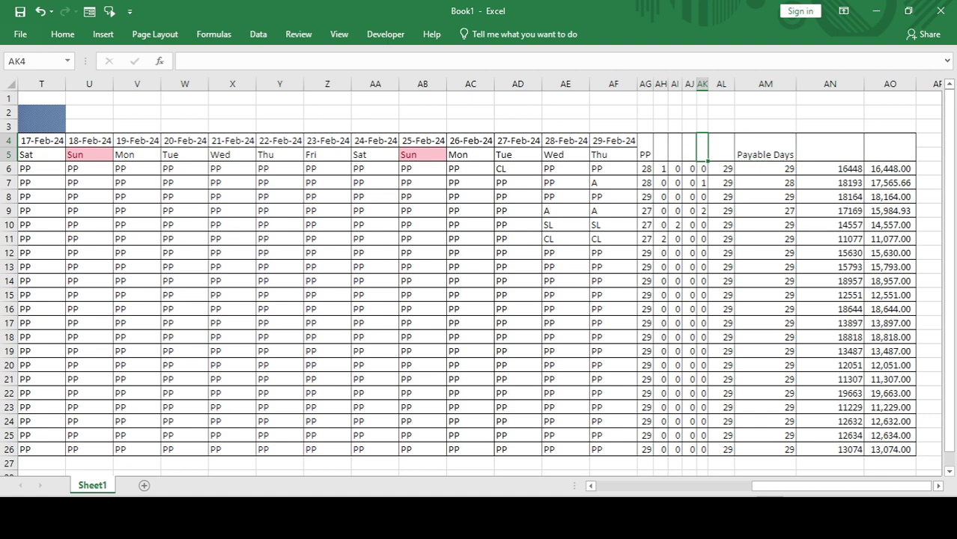
# Enter the headers "A", "Cl" and "sl" in the merged cells AH4, AI4 and AJ4.
pyautogui.press('Left')
pyautogui.press('Left')
pyautogui.press('Left')
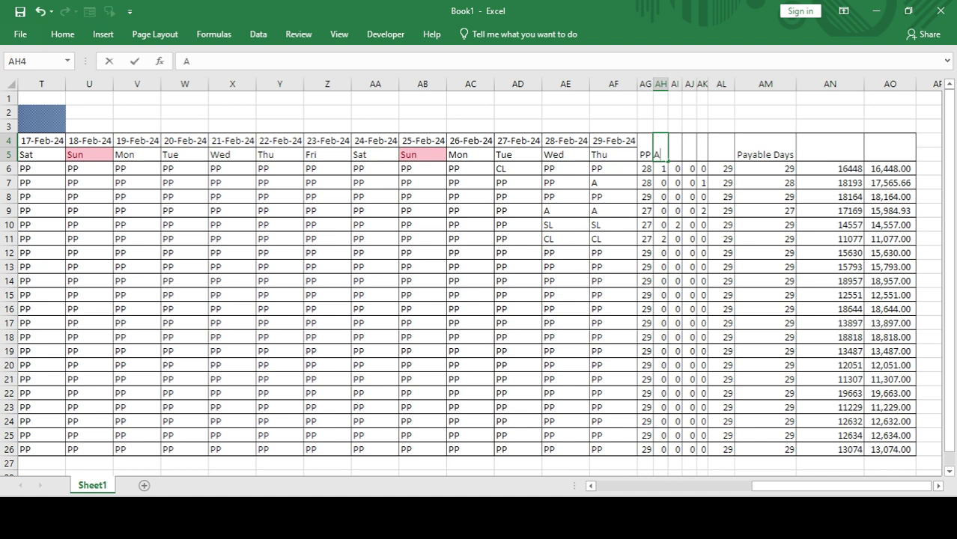
pyautogui.write('A')
pyautogui.press('Tab')
pyautogui.write('C')
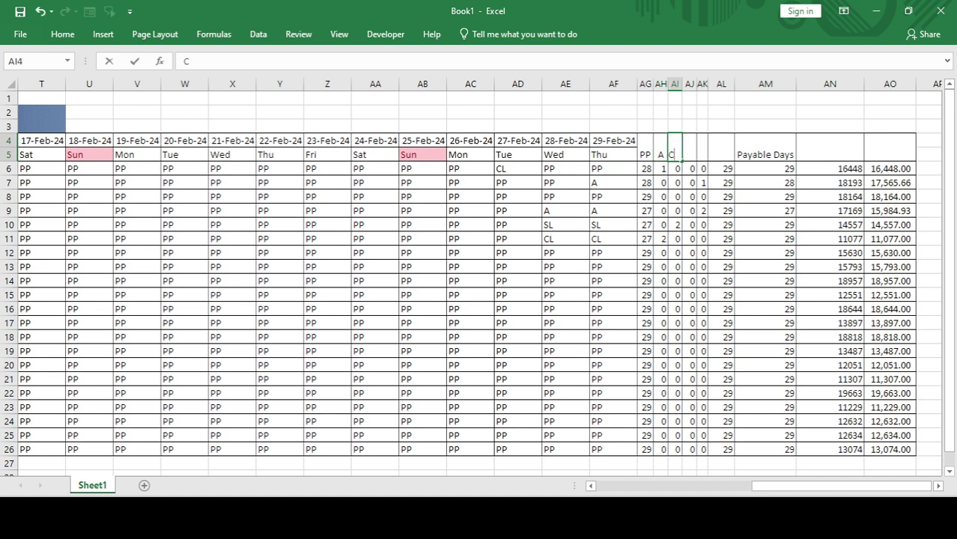
pyautogui.write('l')
pyautogui.press('Tab')
pyautogui.write('sl')
pyautogui.press('Tab')
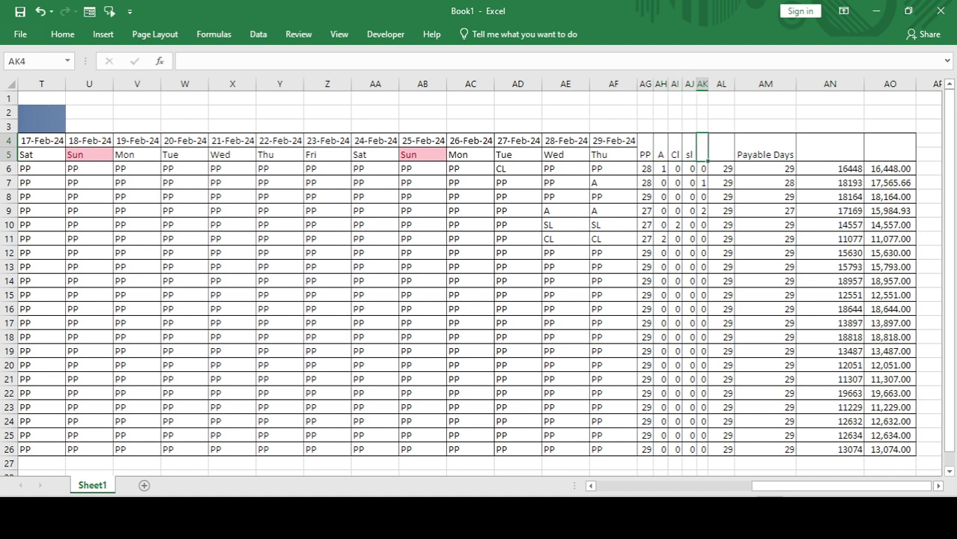
# Change the AJ4 header to "SL" and enter "PL" as the header in AK4.
pyautogui.press('Left')
pyautogui.press('Left')
pyautogui.press('Right')
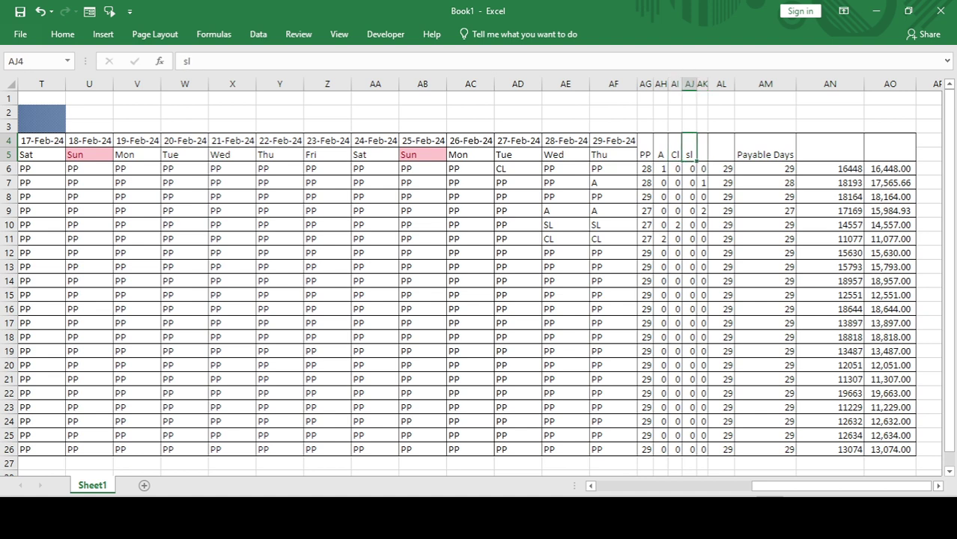
pyautogui.press('F2')
pyautogui.press('Tab')
pyautogui.write('PL')
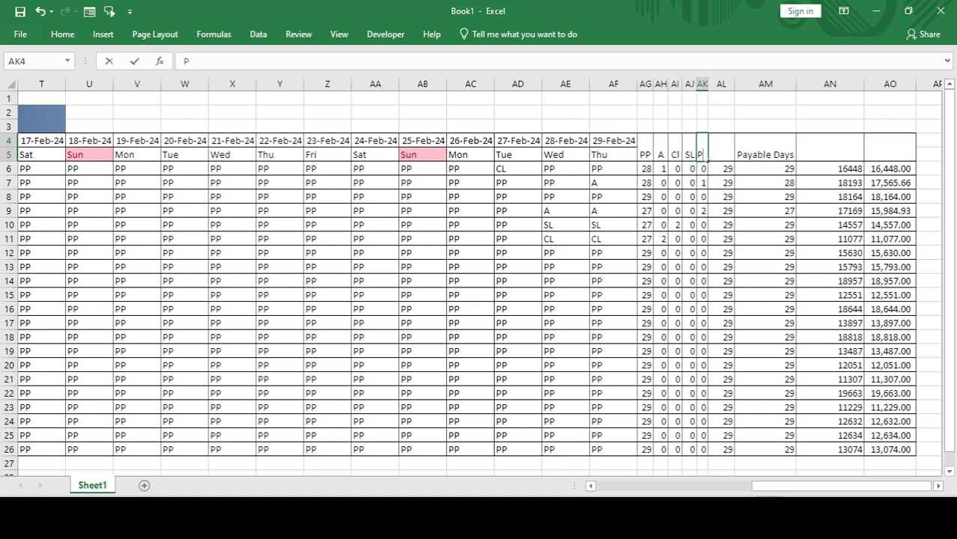
pyautogui.press('Tab')
# Check which header cells the COUNTIF formulas in AK6, AJ6 and AI6 refer to.
pyautogui.press('Down')
pyautogui.press('Down')
pyautogui.press('Left')
pyautogui.press('Up')
pyautogui.press('F2')
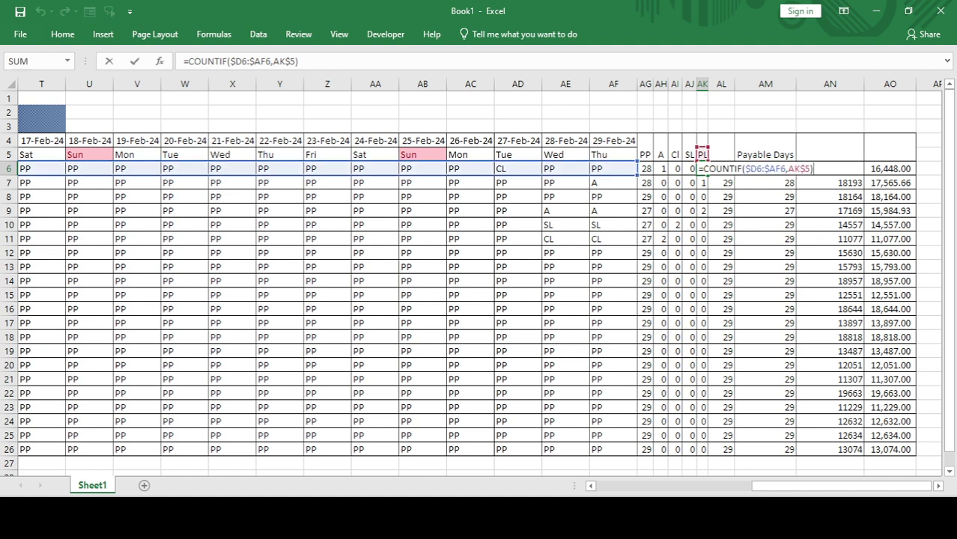
pyautogui.press('Escape')
pyautogui.press('Left')
pyautogui.press('F2')
pyautogui.press('Escape')
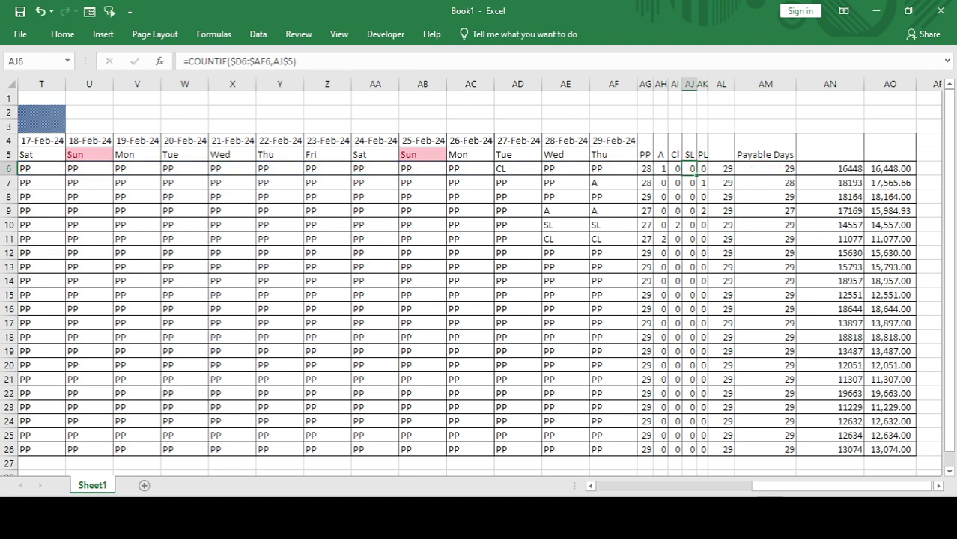
pyautogui.press('Left')
pyautogui.press('F2')
pyautogui.press('Escape')
pyautogui.press('Right')
pyautogui.press('Right')
pyautogui.press('Right')
pyautogui.press('Right')
pyautogui.press('Right')
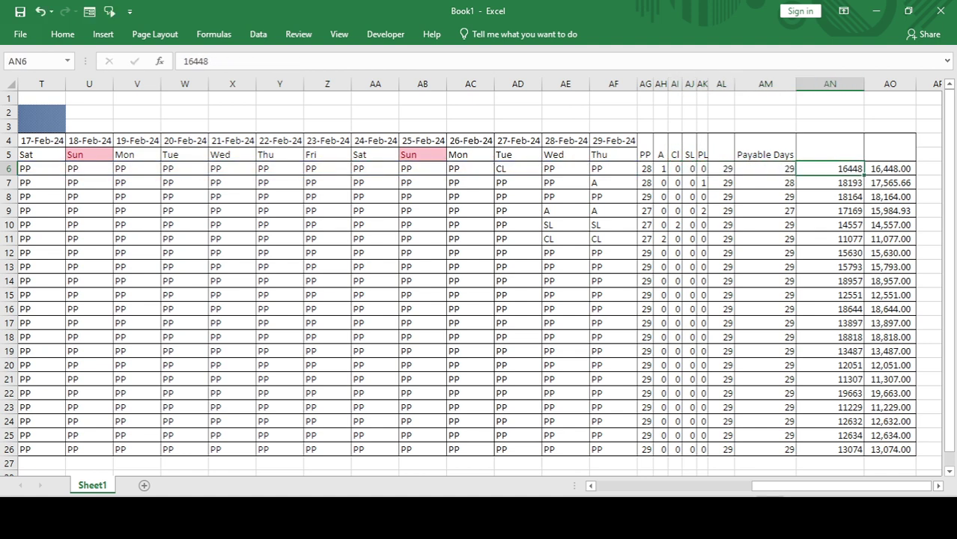
# Return to the start of the sheet and look over the daily attendance entries in D7:D26.
pyautogui.press('Up')
pyautogui.press('Up')
pyautogui.press('Home')
pyautogui.press('Right')
pyautogui.press('Right')
pyautogui.press('Right')
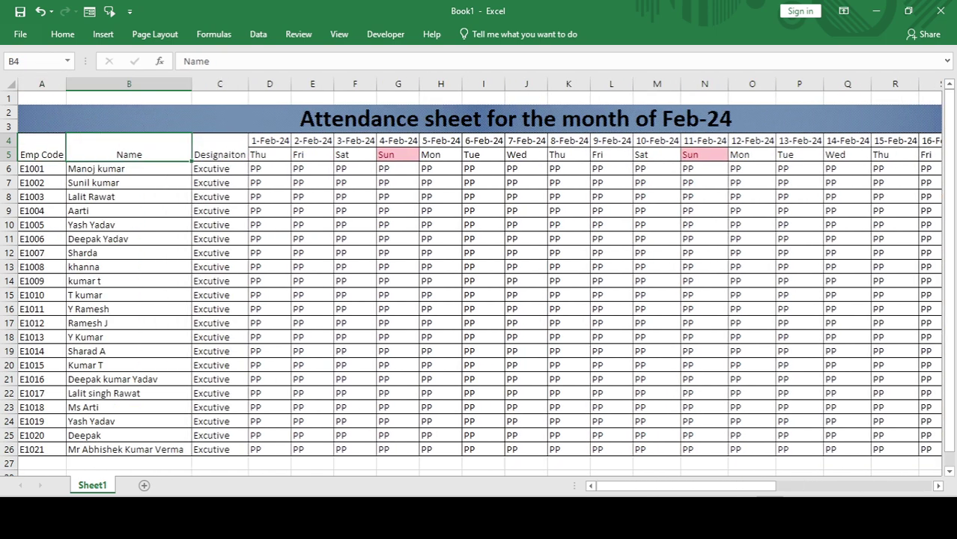
pyautogui.press('Down')
pyautogui.press('Down')
pyautogui.press('Down')
pyautogui.hotkey('shift', 'Down')
pyautogui.hotkey('shift', 'Down')
pyautogui.hotkey('shift', 'Down')
pyautogui.hotkey('shift', 'Down')
pyautogui.hotkey('shift', 'Down')
pyautogui.hotkey('shift', 'Down')
pyautogui.hotkey('shift', 'Down')
pyautogui.hotkey('shift', 'Down')
pyautogui.hotkey('shift', 'Down')
pyautogui.hotkey('shift', 'Down')
pyautogui.hotkey('shift', 'Down')
pyautogui.hotkey('shift', 'Down')
pyautogui.hotkey('shift', 'Down')
pyautogui.hotkey('shift', 'Down')
pyautogui.hotkey('shift', 'Down')
pyautogui.hotkey('shift', 'Down')
pyautogui.hotkey('shift', 'Down')
pyautogui.hotkey('shift', 'Down')
pyautogui.hotkey('shift', 'Down')
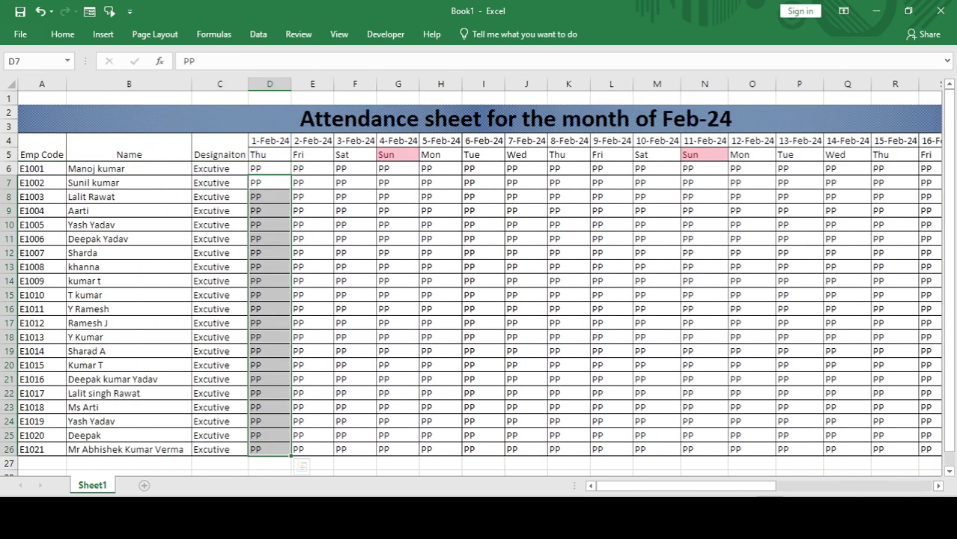
# Insert a new blank worksheet into the workbook.
pyautogui.hotkey('shift', 'F11')
pyautogui.hotkey('alt', 'h')
pyautogui.press('o')
pyautogui.press('r')
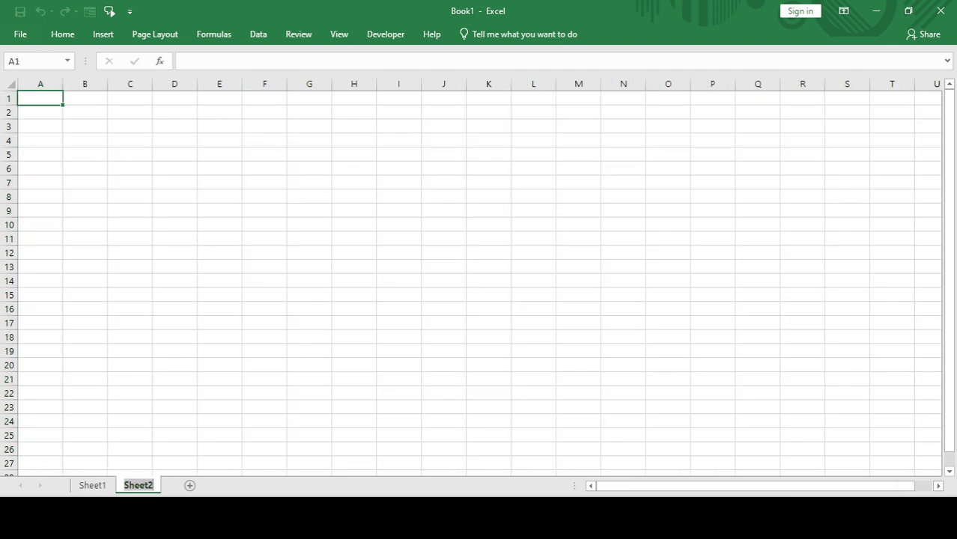
# Rename Sheet1 as "Attendance Sheet".
pyautogui.doubleClick(92, 485)
pyautogui.write('aTT')
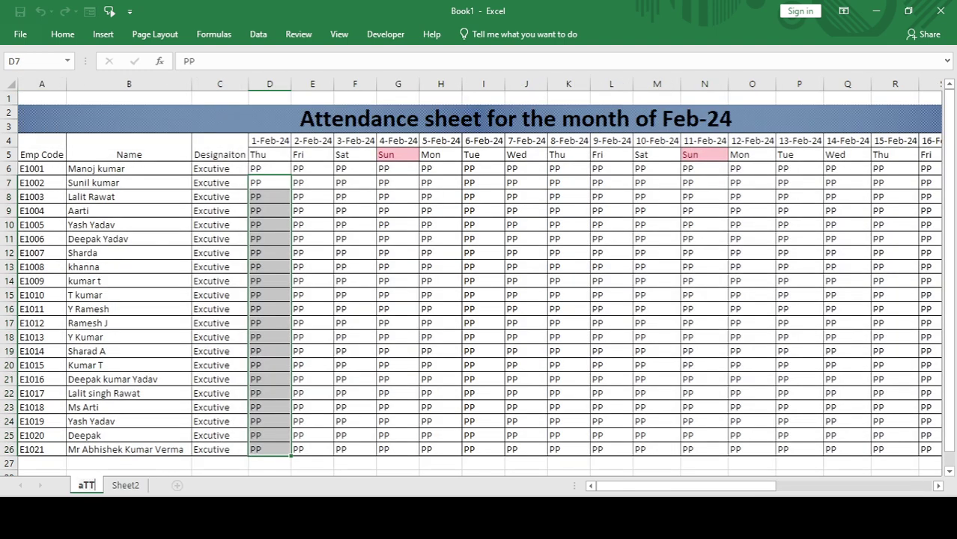
pyautogui.press('BackSpace')
pyautogui.press('BackSpace')
pyautogui.press('BackSpace')
pyautogui.write('Atten')
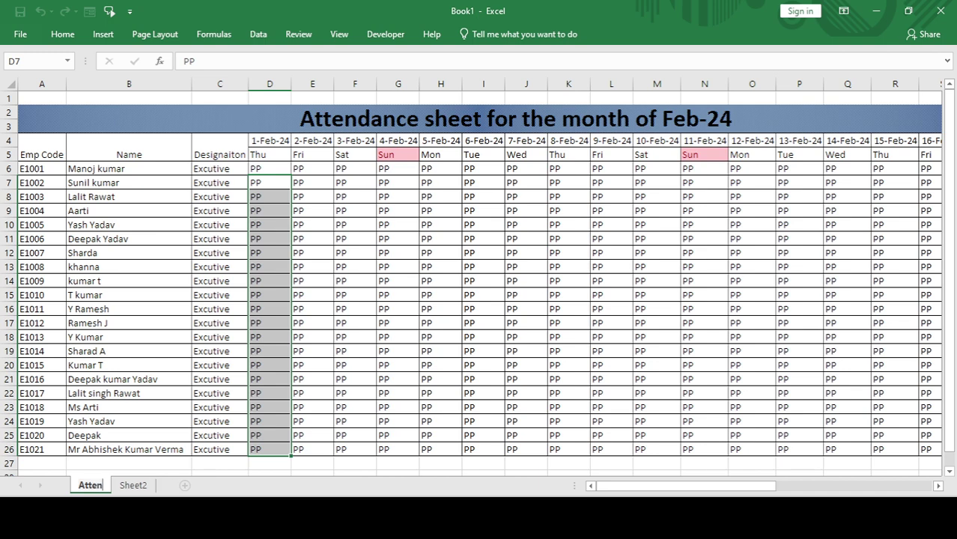
pyautogui.write('dance Sheet')
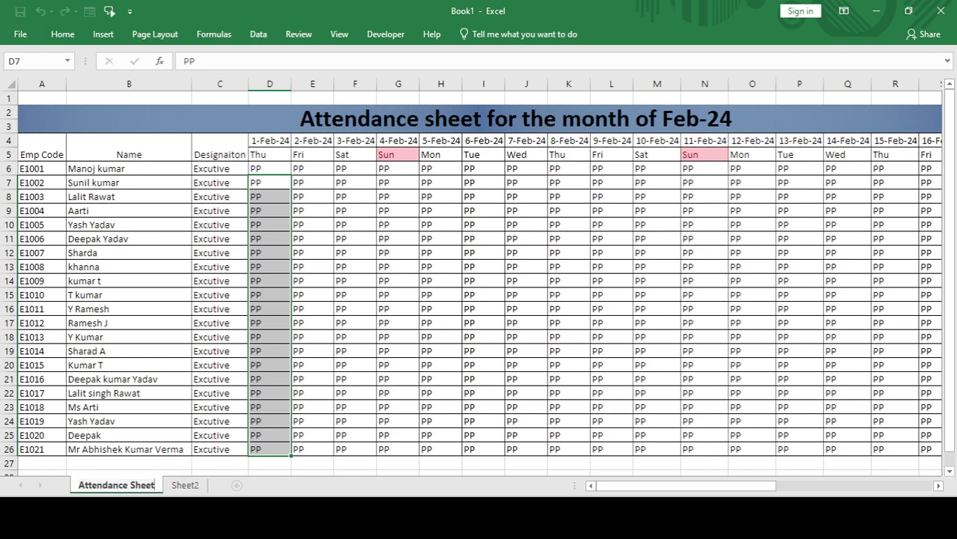
pyautogui.click(129, 393)
# Rename Sheet2 as "Overtime".
pyautogui.doubleClick(185, 486)
pyautogui.write('Oiver')
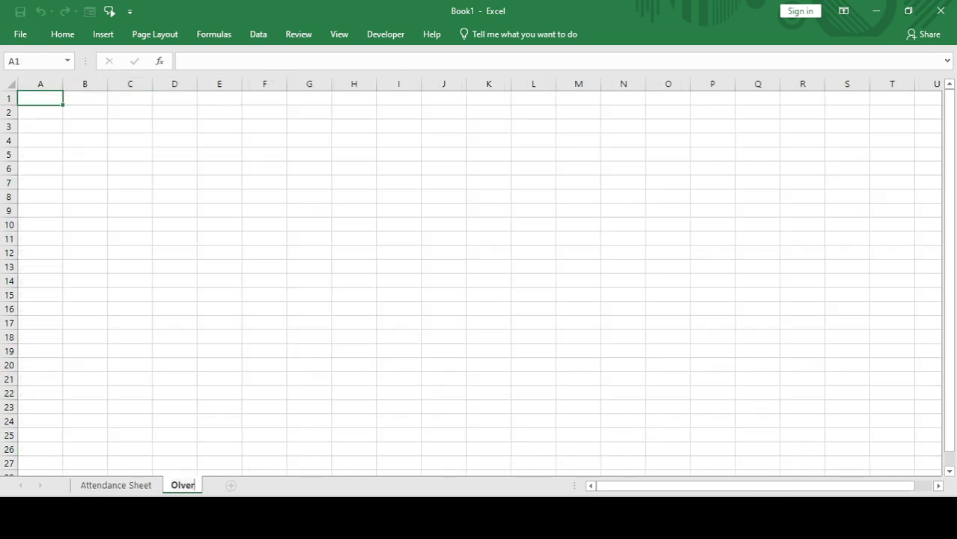
pyautogui.press('BackSpace')
pyautogui.press('BackSpace')
pyautogui.press('BackSpace')
pyautogui.press('BackSpace')
pyautogui.write('vertime')
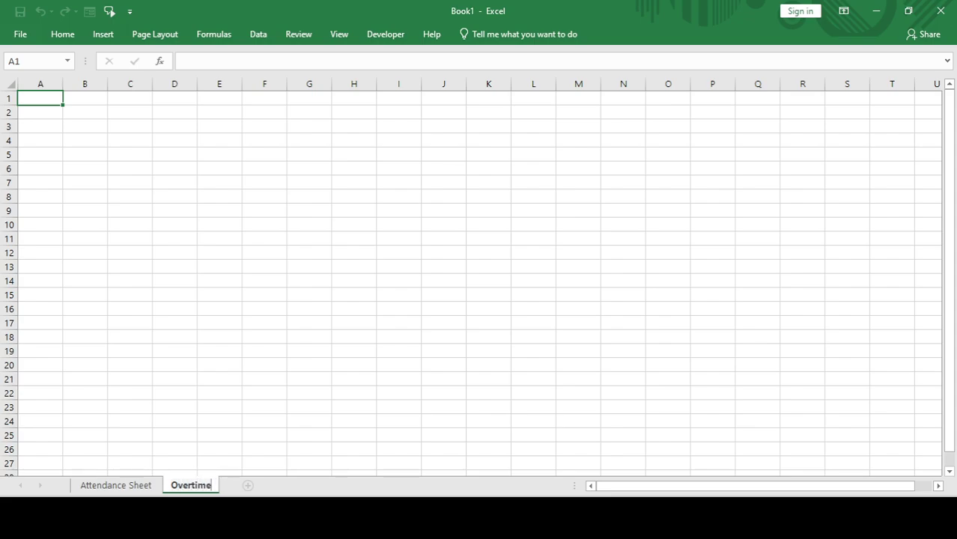
pyautogui.press('Return')
# Switch to the "Overtime & Attendance Sheet" workbook and examine the title, headers and first rows of its Overtime Sheet.
pyautogui.hotkey('alt', 'Tab')
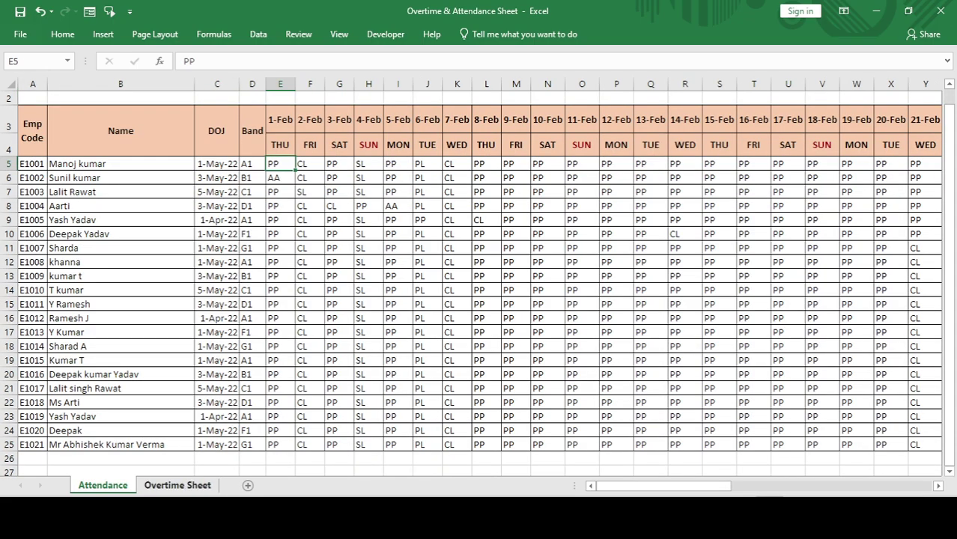
pyautogui.click(178, 485)
pyautogui.hotkey('ctrl', 'Up')
pyautogui.hotkey('ctrl', 'Left')
pyautogui.press('Up')
pyautogui.press('Up')
pyautogui.press('Up')
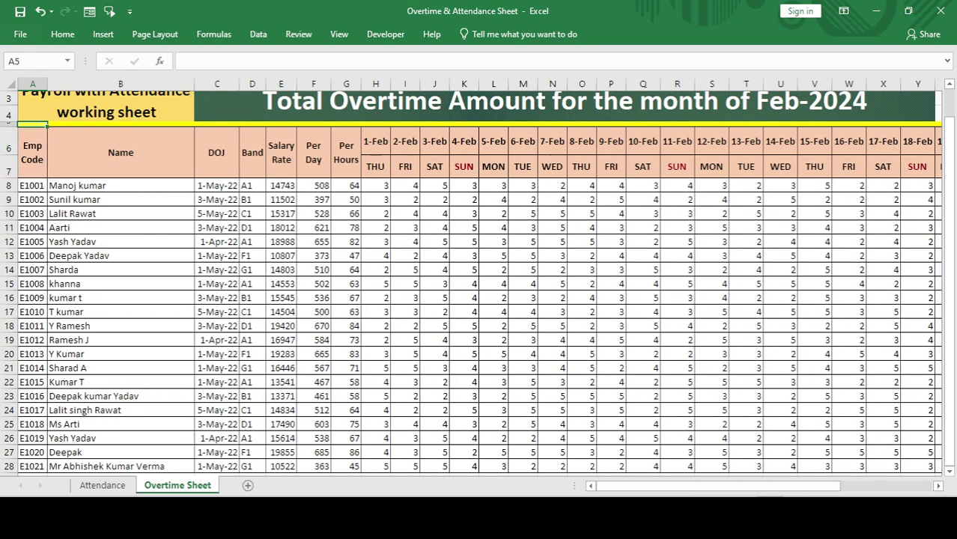
pyautogui.press('Down')
pyautogui.press('Down')
pyautogui.press('Down')
pyautogui.press('Down')
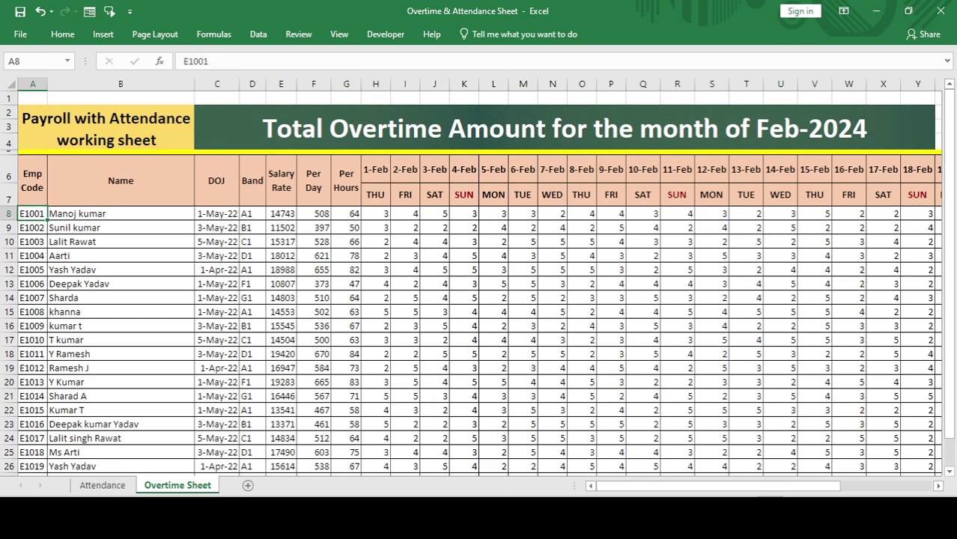
# Examine the Name, DOJ, Band and Salary Rate columns for the first employees on the Overtime Sheet.
pyautogui.press('Right')
pyautogui.press('Right')
pyautogui.press('Right')
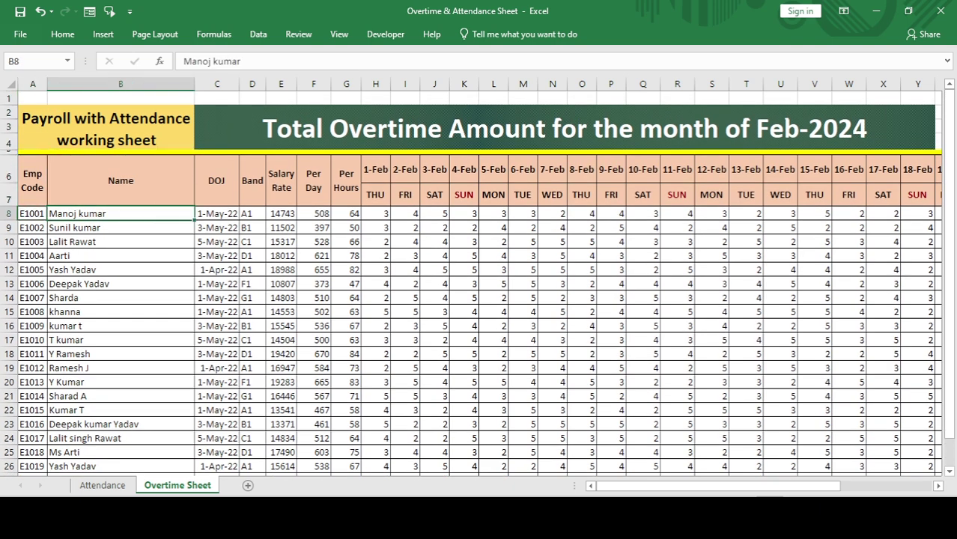
pyautogui.press('Up')
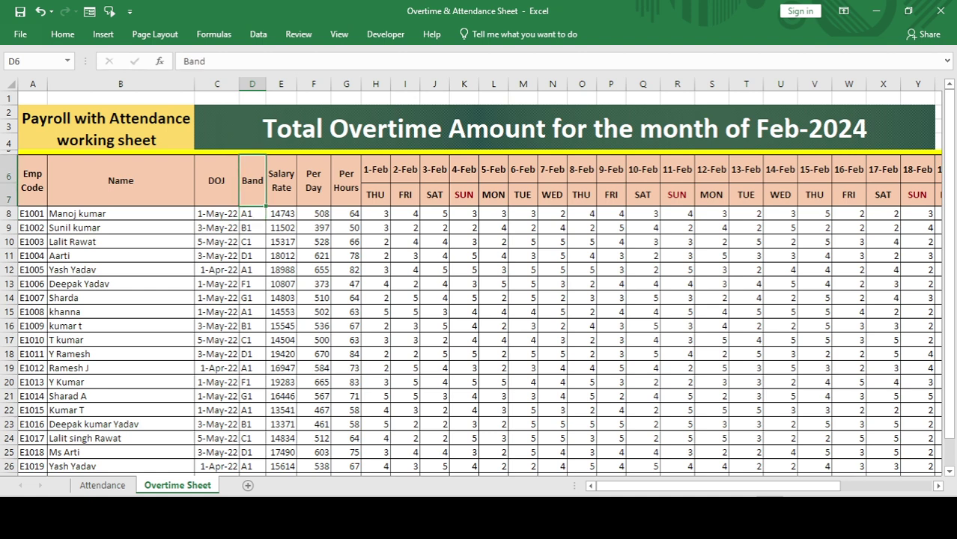
pyautogui.press('Right')
pyautogui.press('Down')
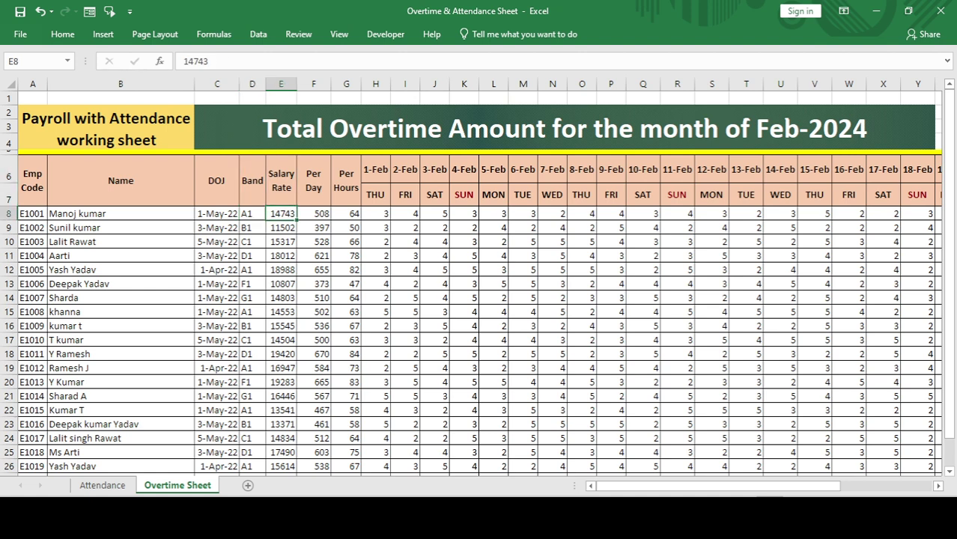
pyautogui.press('Down')
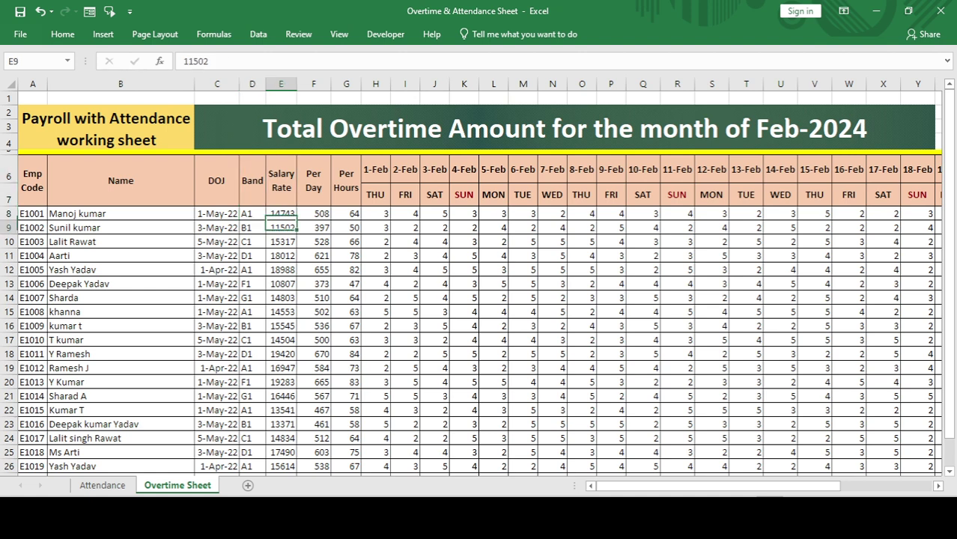
pyautogui.press('Up')
# Inspect the Per Day and Per Hours formulas in the first employee's row.
pyautogui.press('Right')
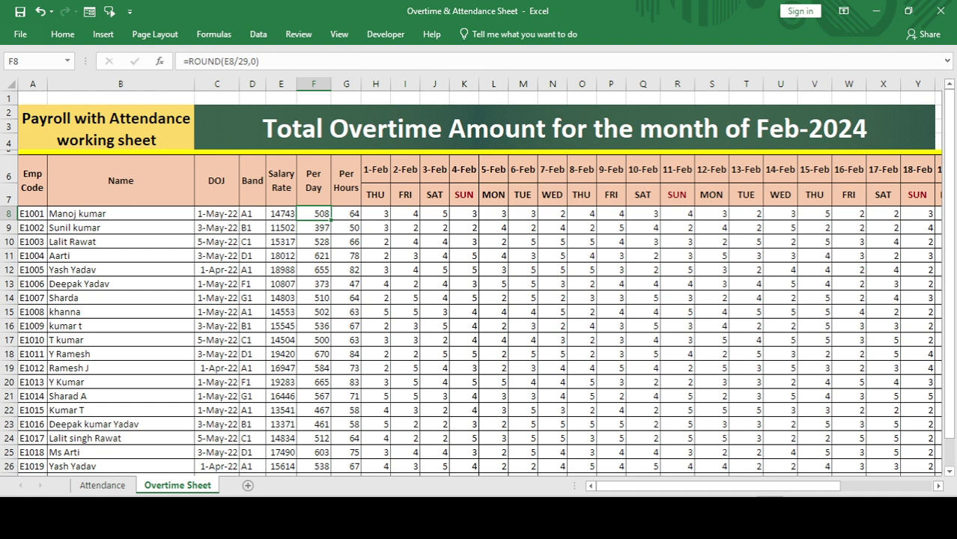
pyautogui.press('F2')
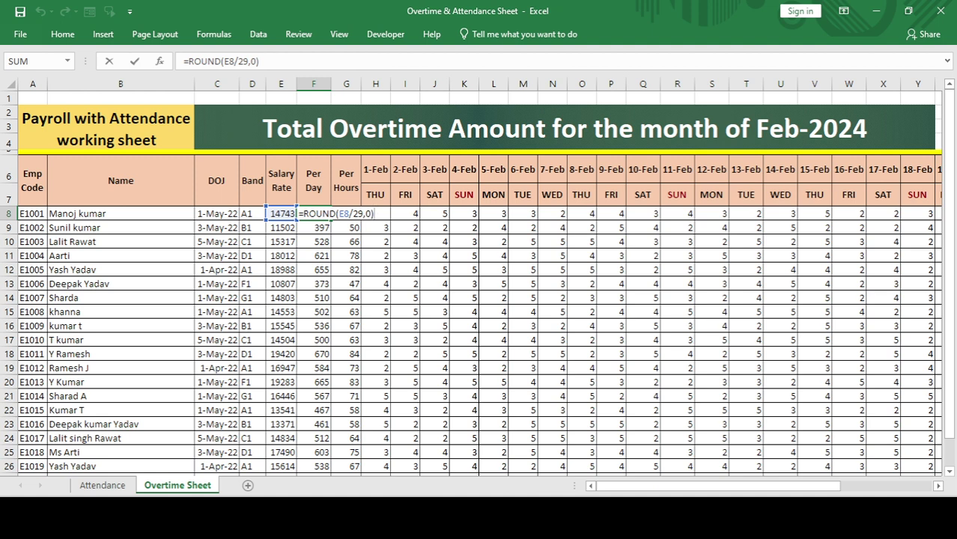
pyautogui.hotkey('ctrl', 'Return')
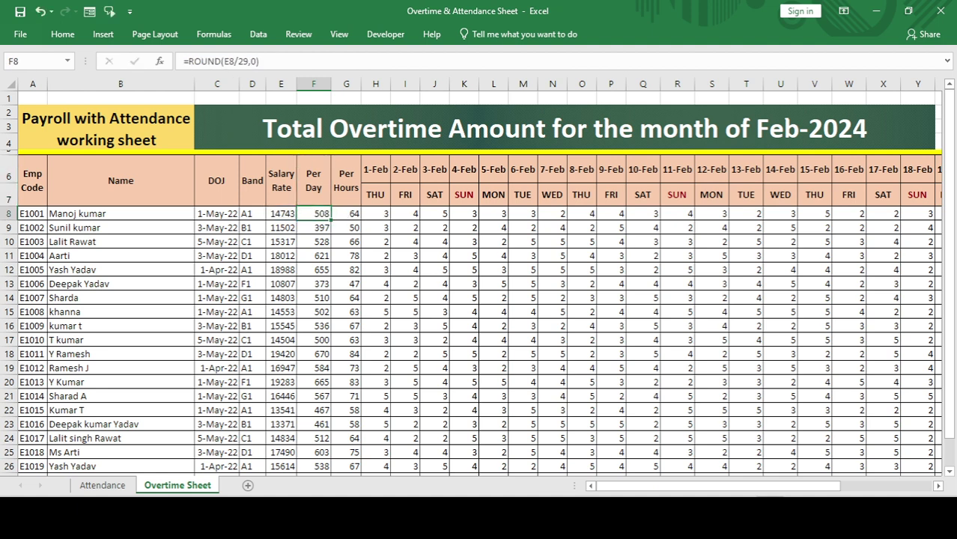
pyautogui.press('Right')
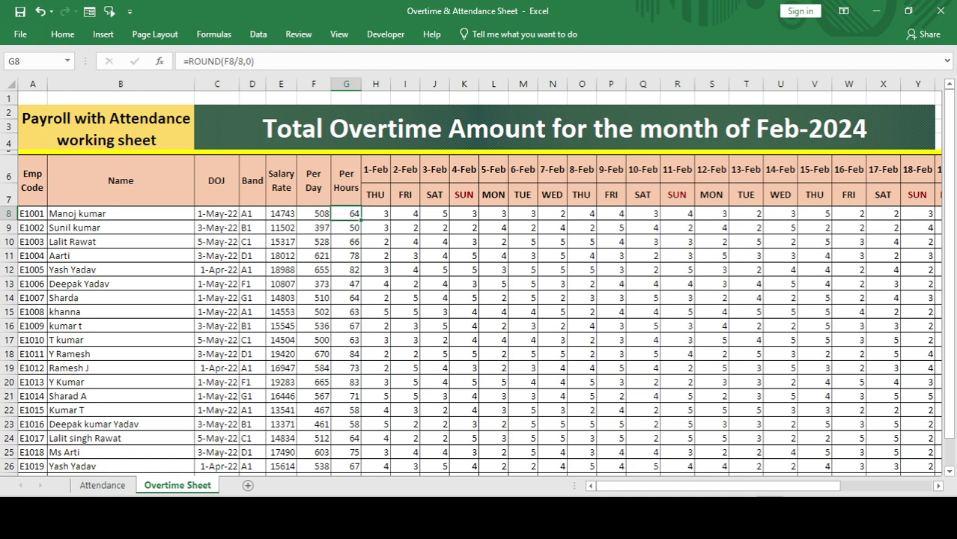
pyautogui.press('Left')
pyautogui.press('Right')
pyautogui.press('Right')
# Open the Attendance sheet and check the 1-Feb date header and its weekday header.
pyautogui.click(103, 485)
pyautogui.press('Up')
pyautogui.press('Up')
pyautogui.press('Up')
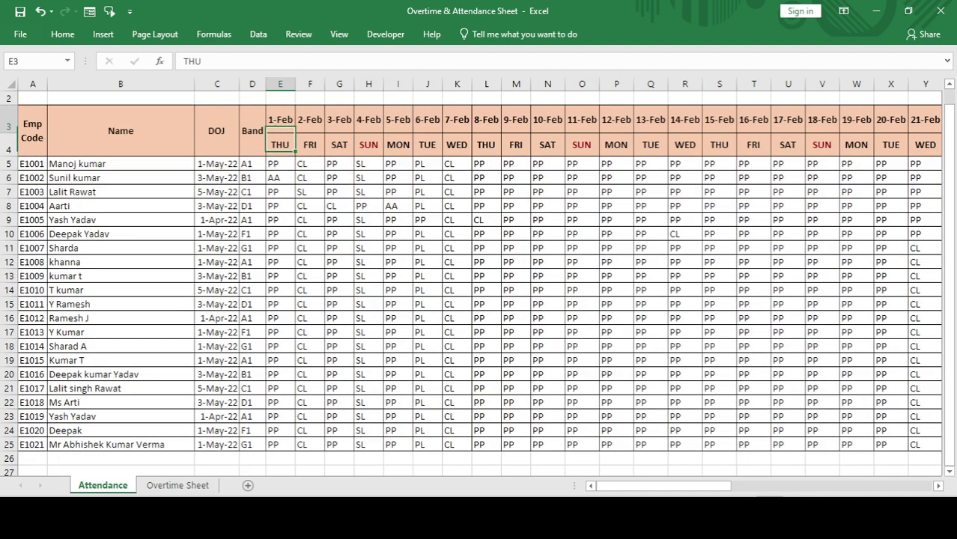
pyautogui.press('Down')
pyautogui.press('Down')
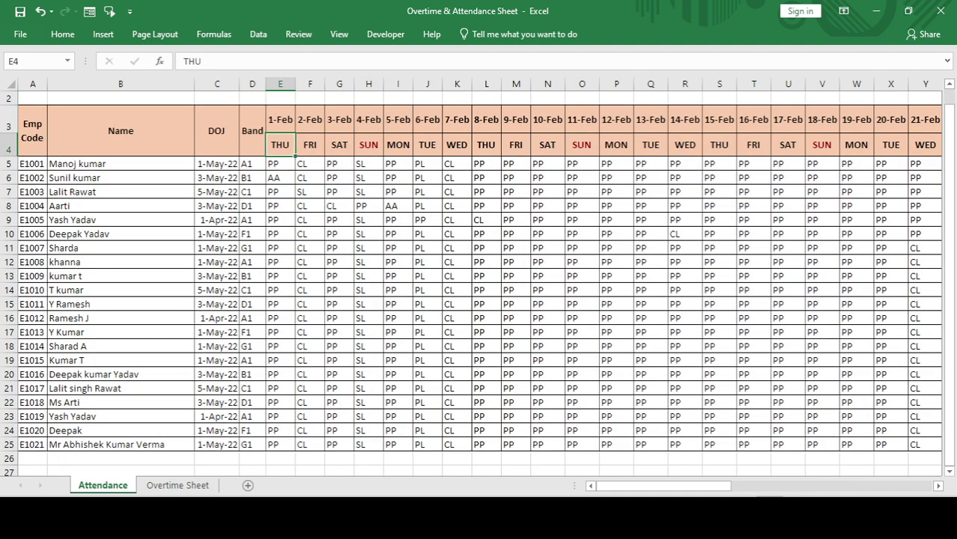
# Return to the Overtime Sheet and examine the 1-Feb to 4-Feb date headers and the weekday header beneath 1-Feb.
pyautogui.hotkey('ctrl', 'pagedown')
pyautogui.press('Up')
pyautogui.press('Up')
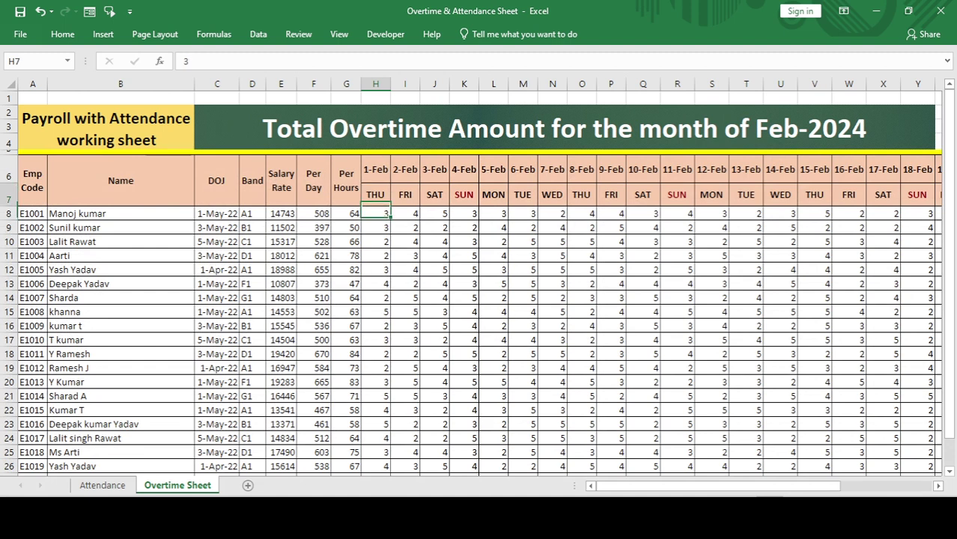
pyautogui.press('Right')
pyautogui.press('Left')
pyautogui.hotkey('shift', 'Right')
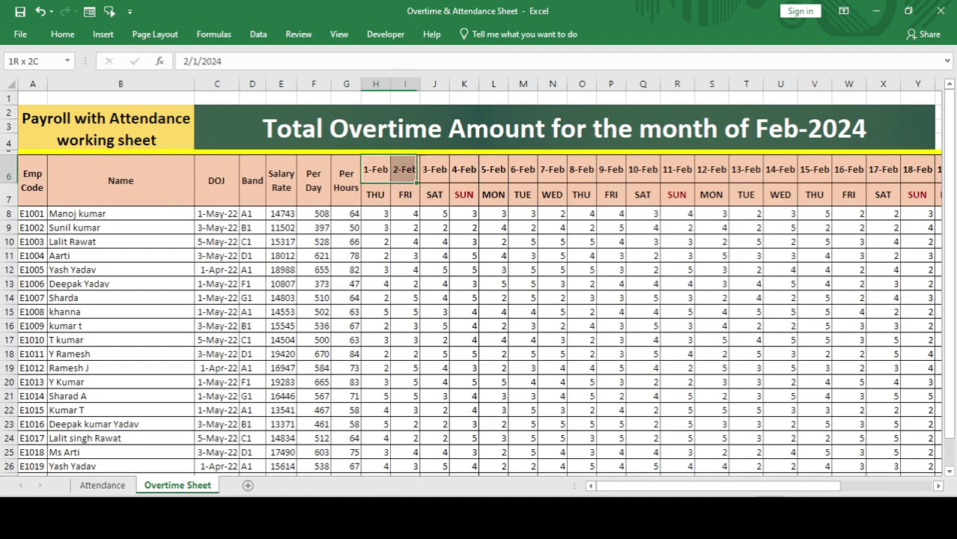
pyautogui.press('Right')
pyautogui.press('Left')
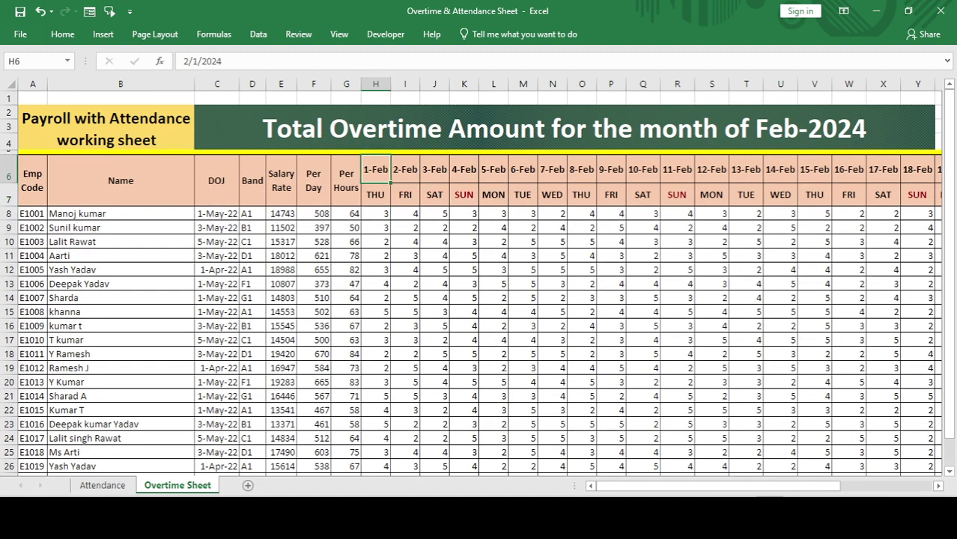
pyautogui.hotkey('shift', 'Right')
pyautogui.hotkey('shift', 'Right')
pyautogui.hotkey('shift', 'Right')
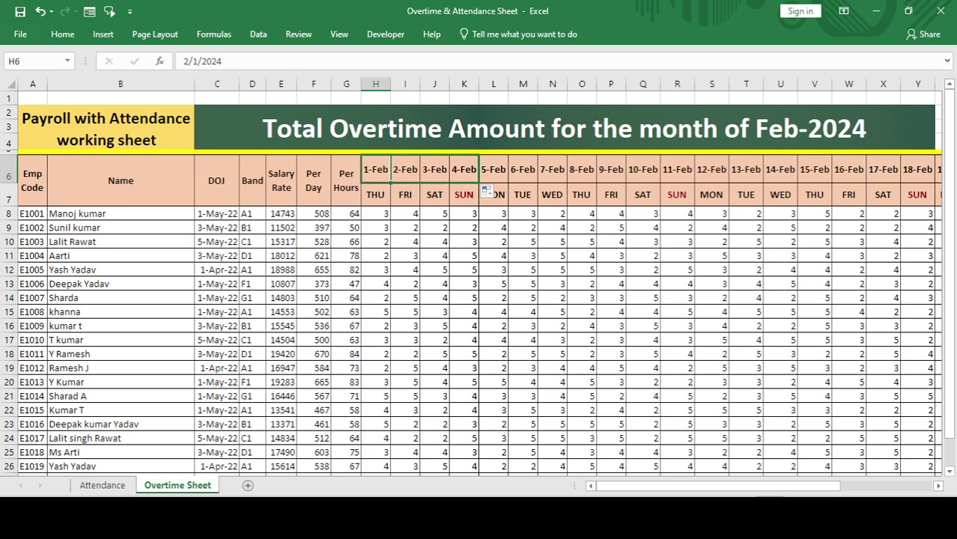
pyautogui.press('Down')
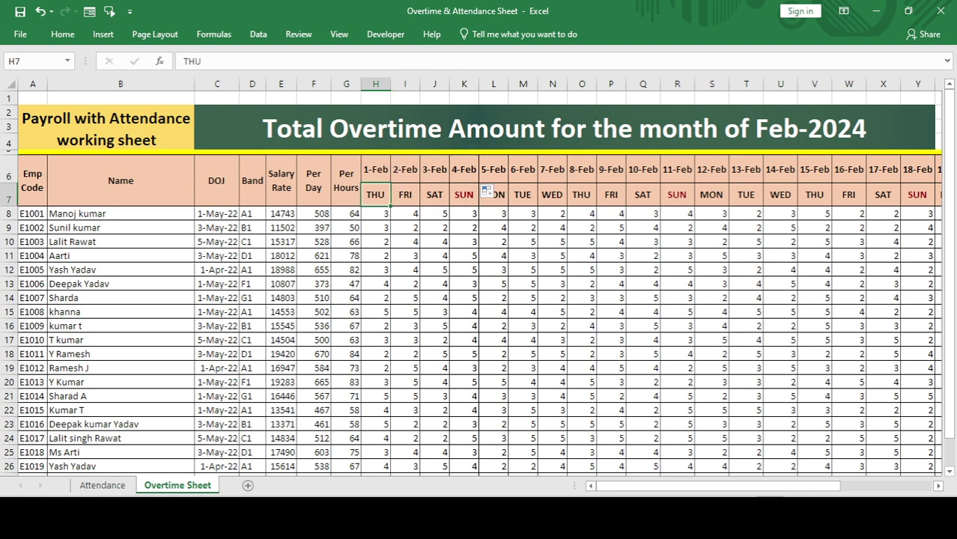
pyautogui.press('Down')
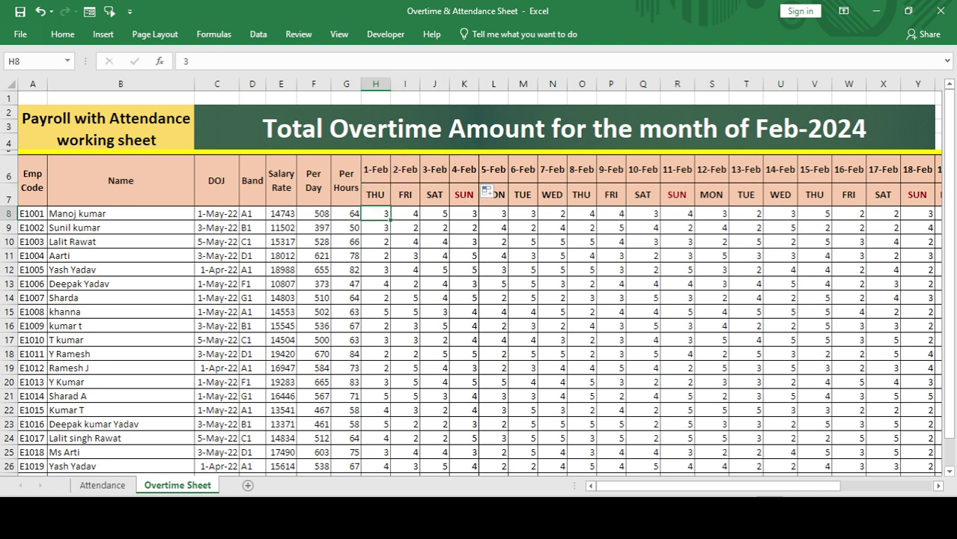
# Scan the first employee's daily overtime hours across row 8 from 1-Feb past the total columns.
pyautogui.press('Right')
pyautogui.press('Right')
pyautogui.press('Right')
pyautogui.press('Right')
pyautogui.press('Right')
pyautogui.press('Right')
pyautogui.press('Right')
pyautogui.press('Right')
pyautogui.press('Right')
pyautogui.press('Right')
pyautogui.press('Right')
pyautogui.press('Right')
pyautogui.press('Right')
pyautogui.press('Right')
pyautogui.press('Right')
pyautogui.press('Right')
pyautogui.press('Right')
pyautogui.press('Right')
pyautogui.press('Right')
pyautogui.press('Right')
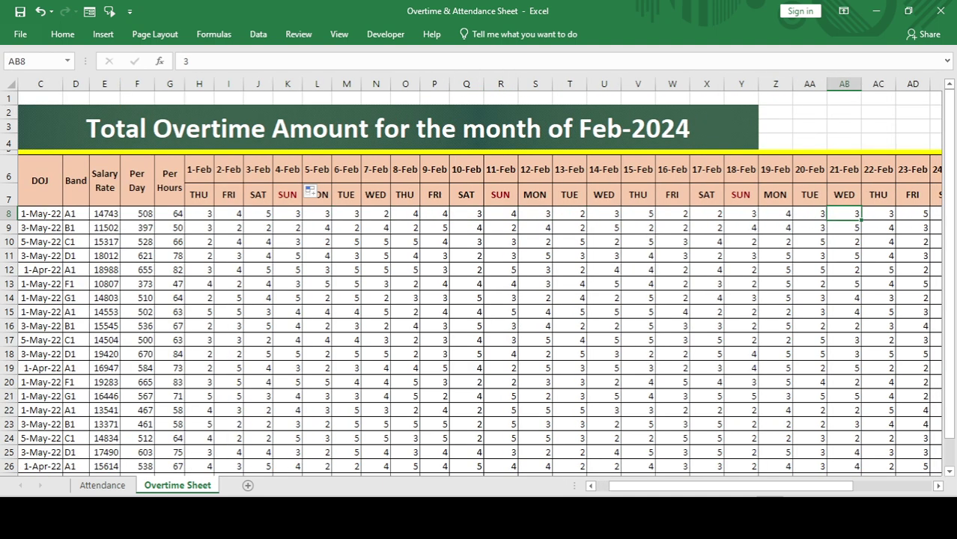
pyautogui.press('Right')
pyautogui.press('Right')
pyautogui.press('Right')
pyautogui.press('Right')
pyautogui.press('Right')
pyautogui.press('Right')
pyautogui.press('Right')
pyautogui.press('Right')
pyautogui.press('Right')
pyautogui.press('Right')
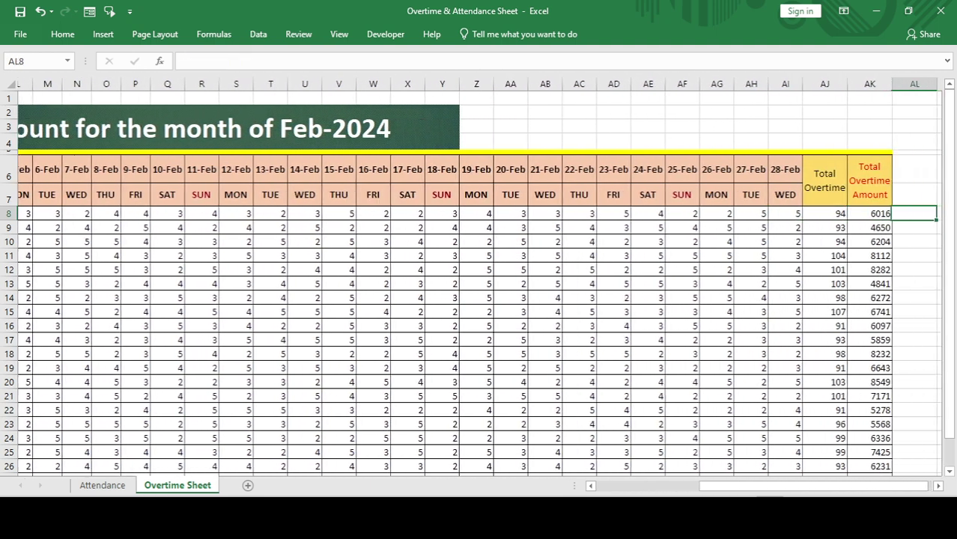
# Inspect the first employee's Total Overtime and Total Overtime Amount formulas and return to the start of row 8.
pyautogui.press('Right')
pyautogui.press('Left')
pyautogui.press('Left')
pyautogui.press('Left')
pyautogui.press('F2')
pyautogui.press('F1')
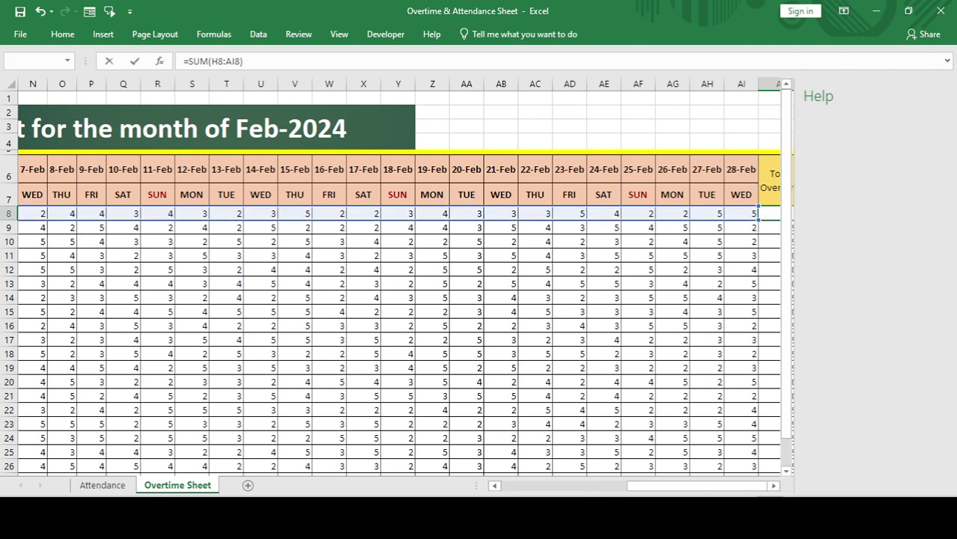
pyautogui.press('Escape')
pyautogui.press('Escape')
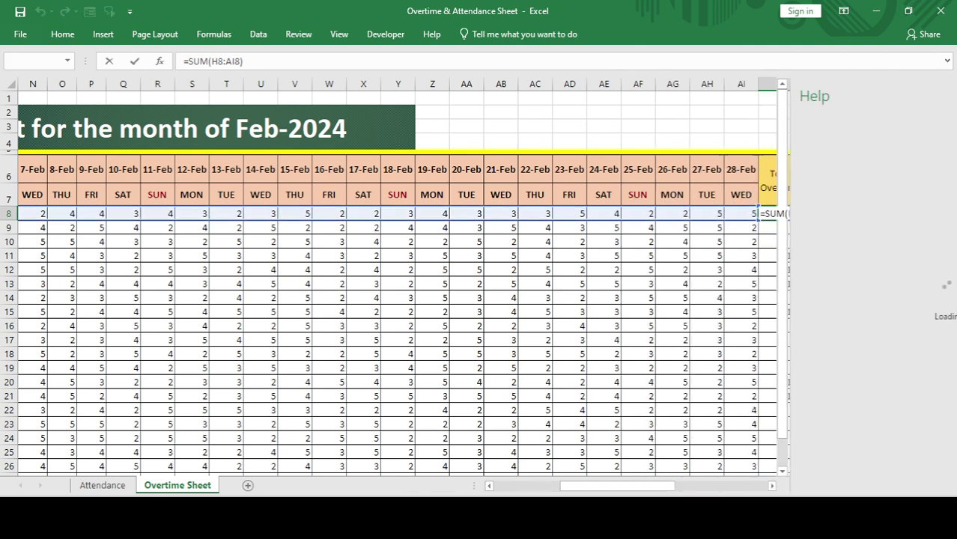
pyautogui.press('Right')
pyautogui.press('Right')
pyautogui.press('Left')
pyautogui.press('Left')
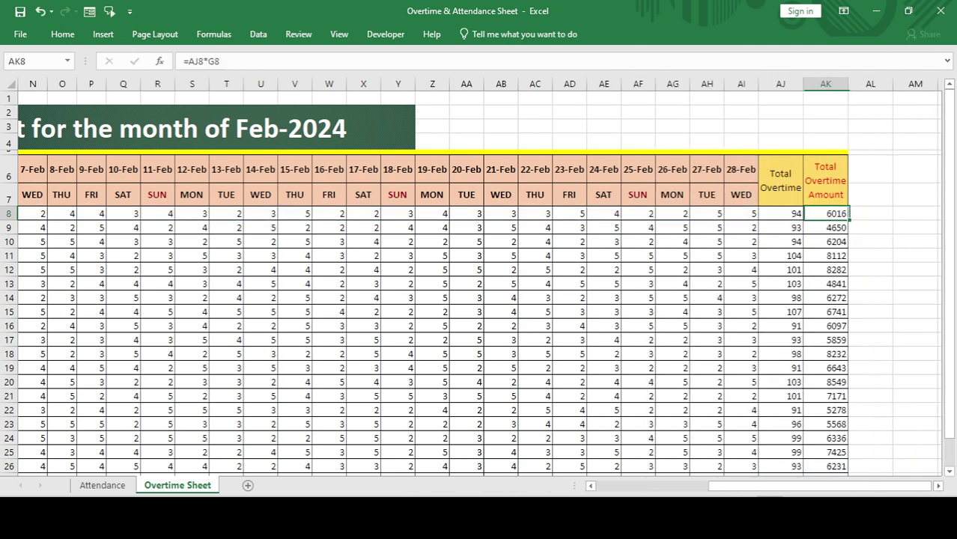
pyautogui.press('Home')
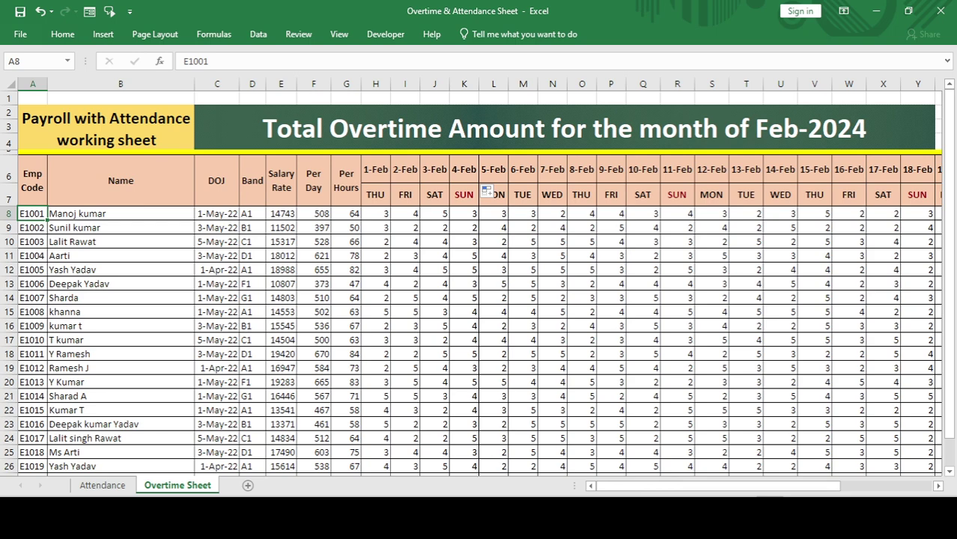
# Check the 1-Feb overtime hours from the first employee to the last and return to the header area.
pyautogui.click(376, 214)
pyautogui.hotkey('ctrl', 'Down')
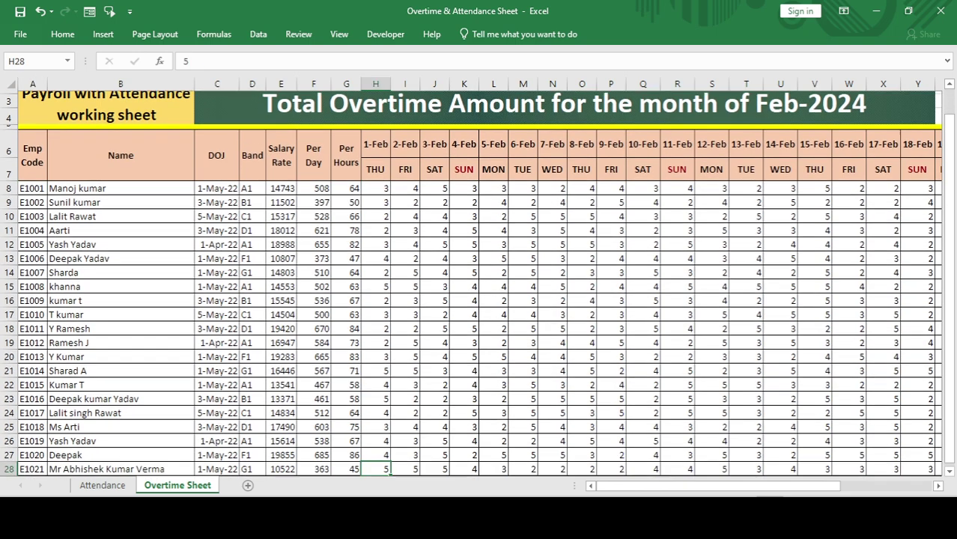
pyautogui.press('Down')
pyautogui.hotkey('ctrl', 'Up')
pyautogui.hotkey('ctrl', 'Up')
pyautogui.hotkey('ctrl', 'Up')
pyautogui.press('Down')
pyautogui.press('Down')
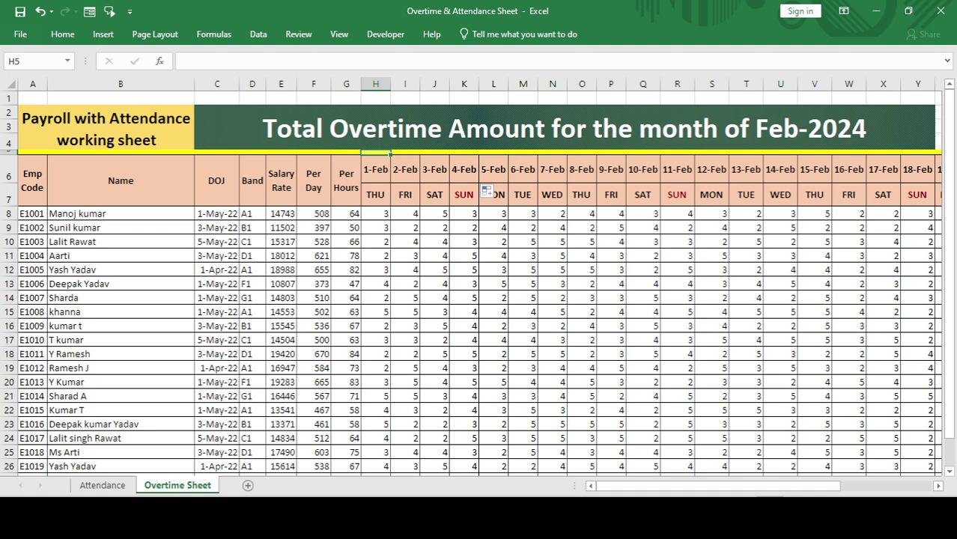
# Open the Attendance sheet and examine the first employee's row across to the Earning Salary column and back to Emp Code.
pyautogui.hotkey('ctrl', 'pageup')
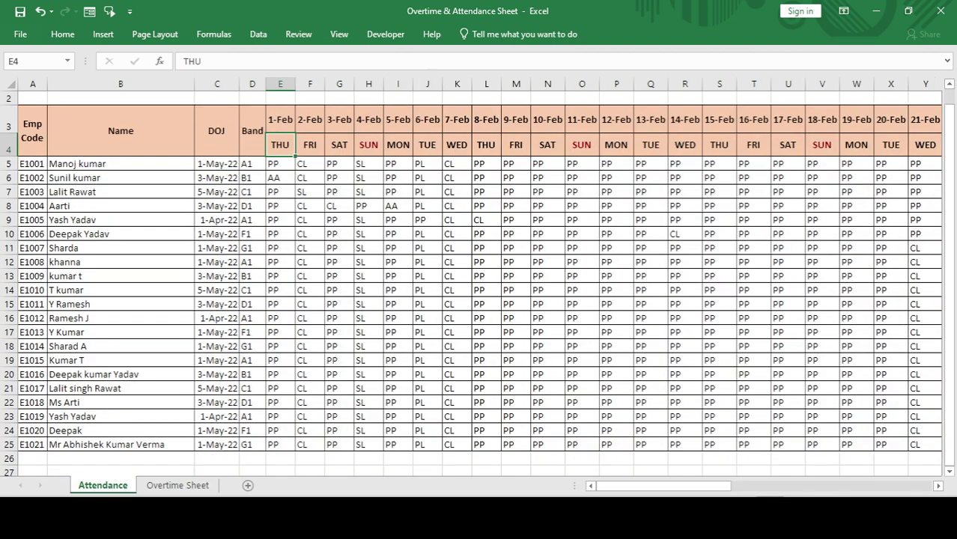
pyautogui.hotkey('ctrl', 'Up')
pyautogui.hotkey('ctrl', 'Up')
pyautogui.hotkey('ctrl', 'Down')
pyautogui.press('Down')
pyautogui.press('Down')
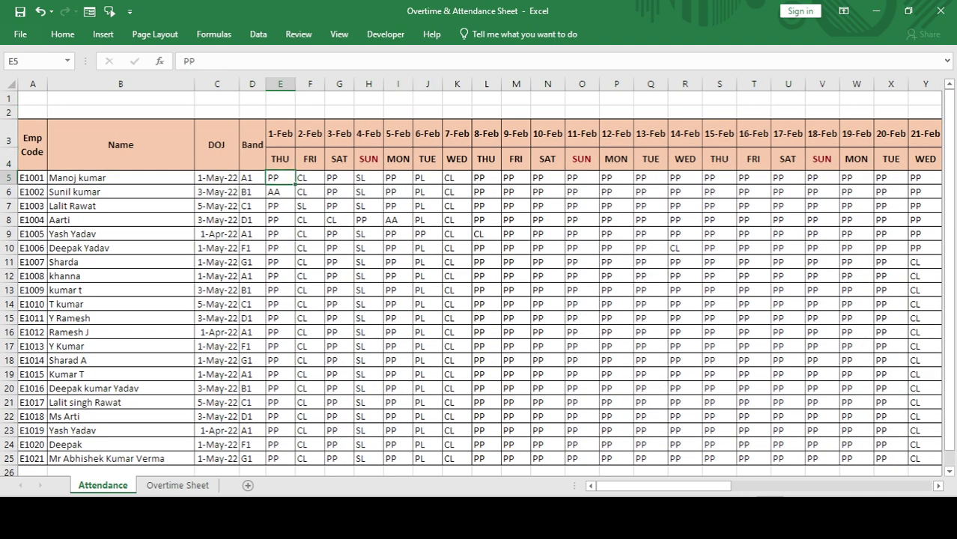
pyautogui.hotkey('ctrl', 'Left')
pyautogui.press('Right')
pyautogui.press('Right')
pyautogui.press('Right')
pyautogui.press('Right')
pyautogui.hotkey('ctrl', 'Right')
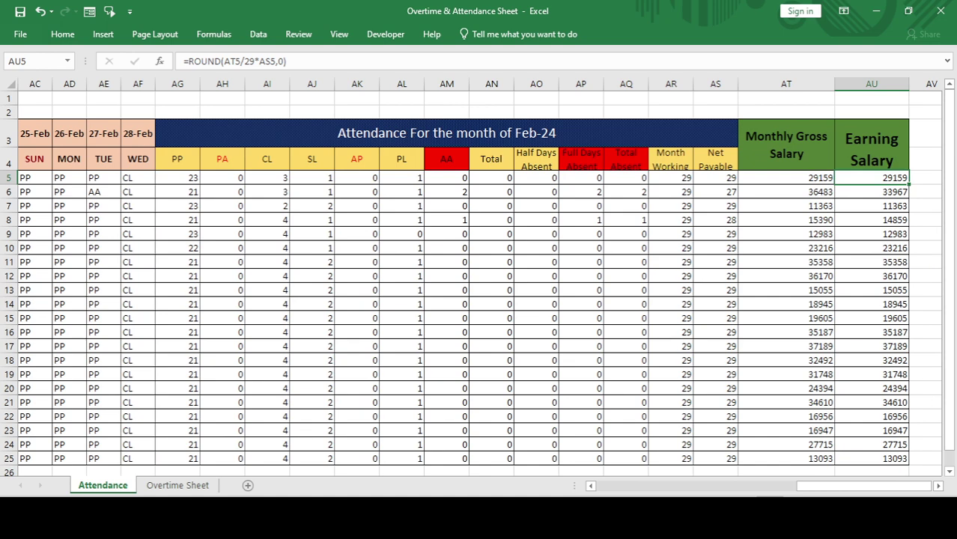
pyautogui.hotkey('ctrl', 'Left')
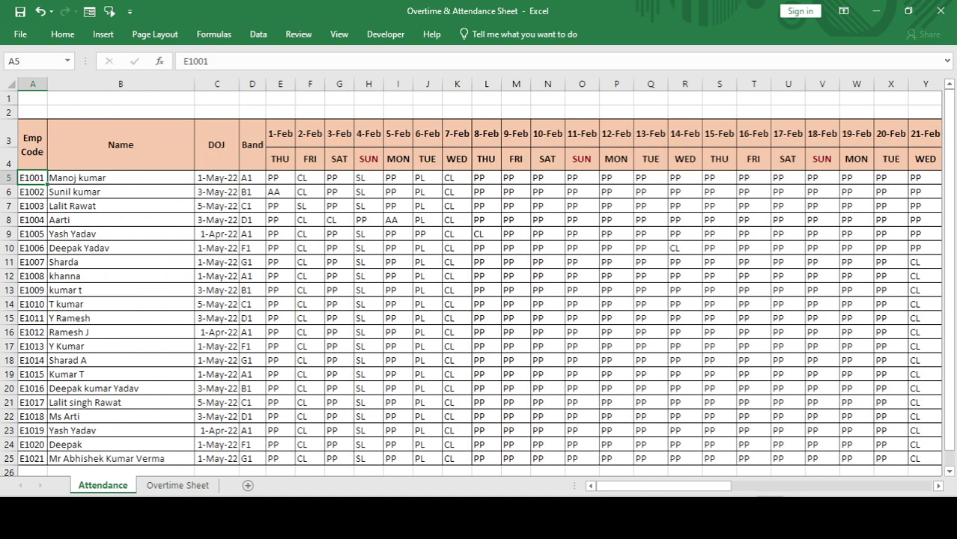
pyautogui.hotkey('alt', 'Tab')
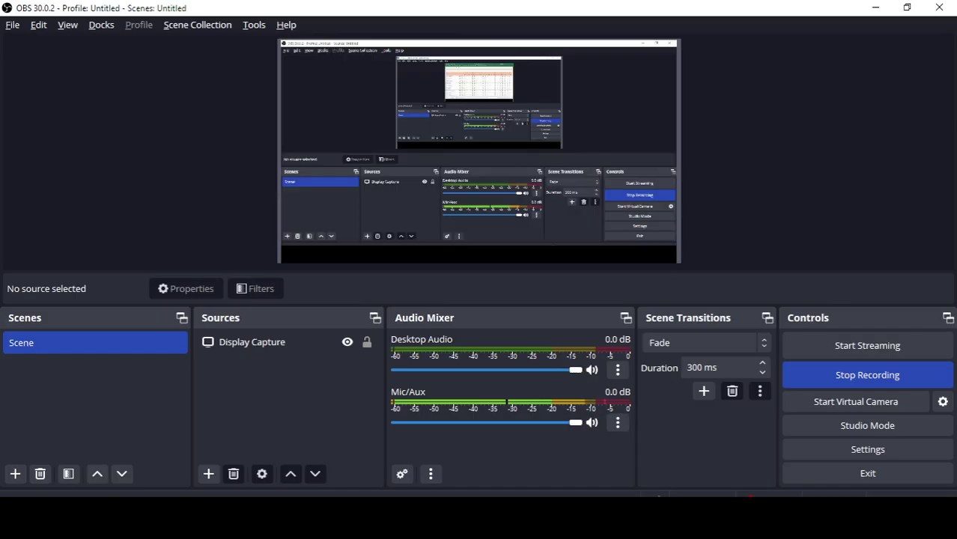